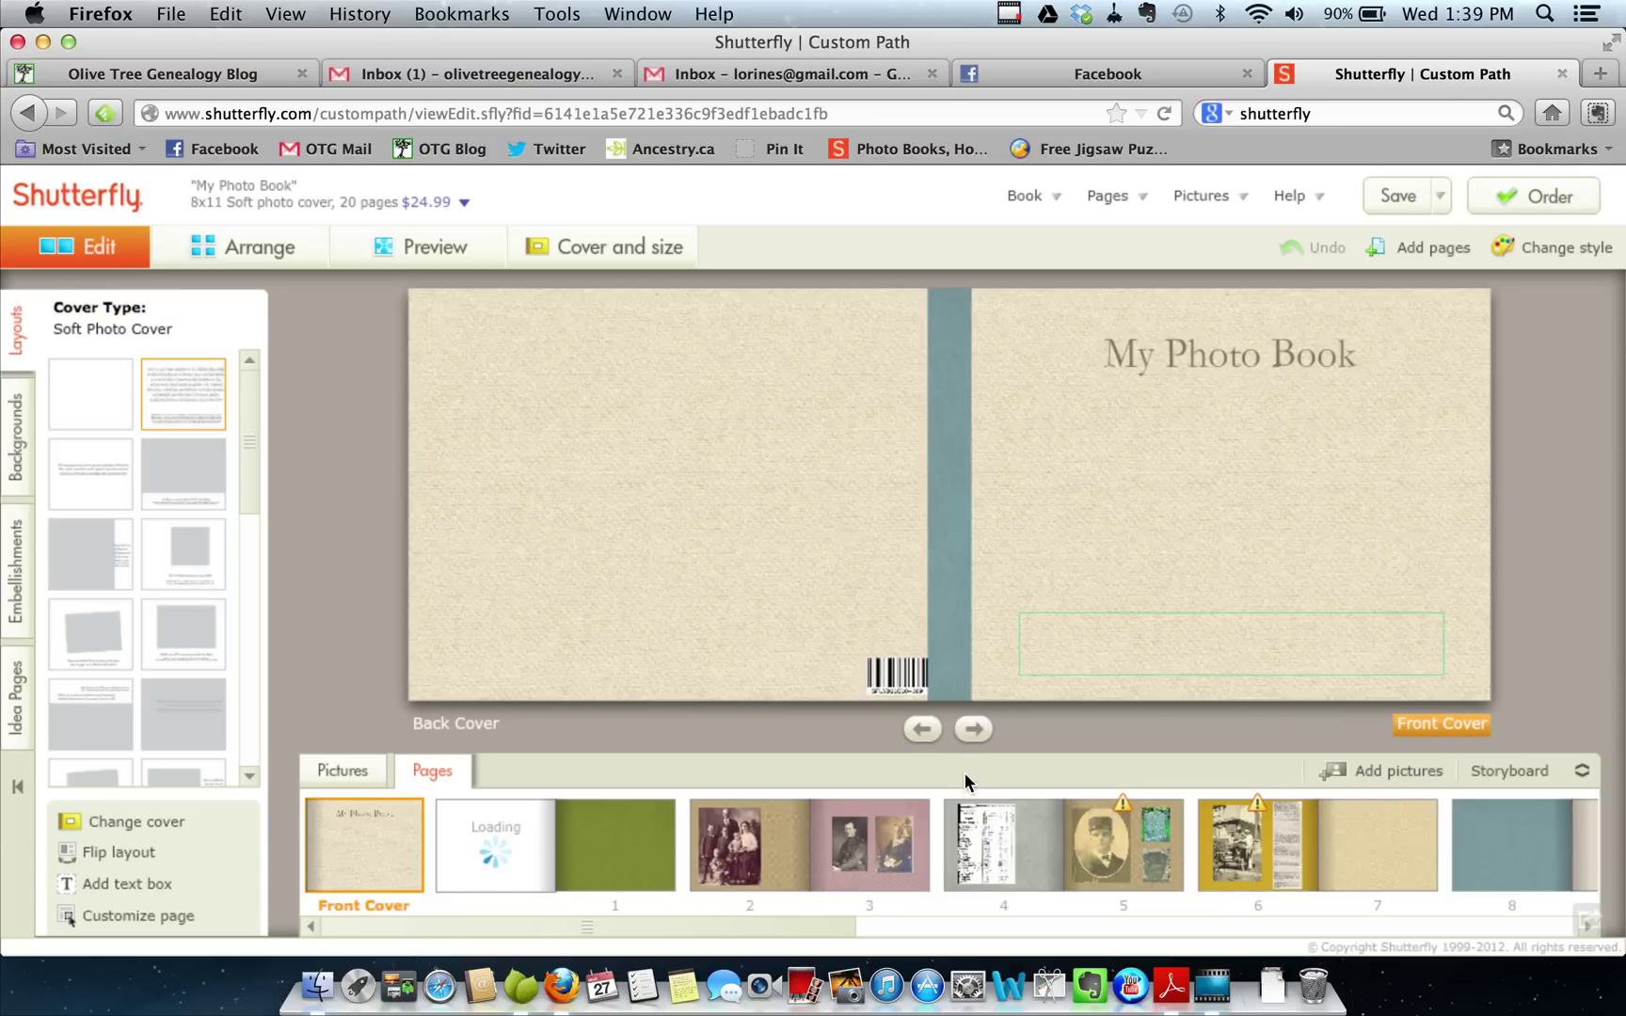
# Remove the large portrait of the man in the cap from page 5 of the photo book
pyautogui.click(764, 849)
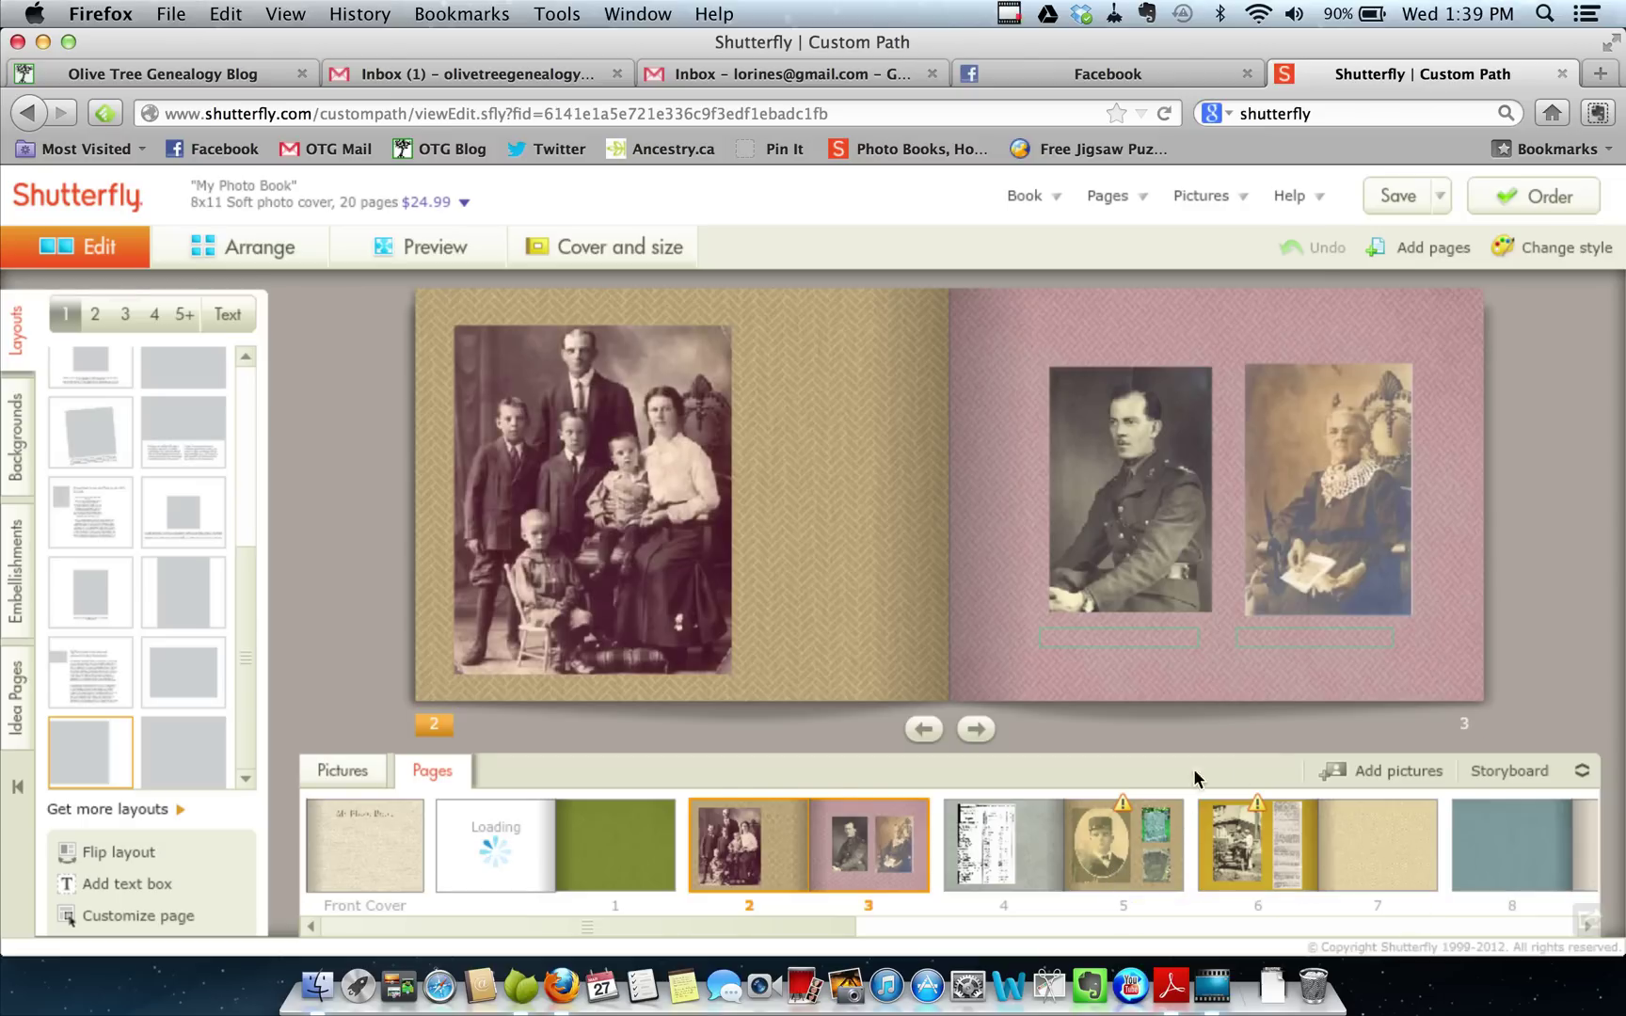
pyautogui.click(1133, 828)
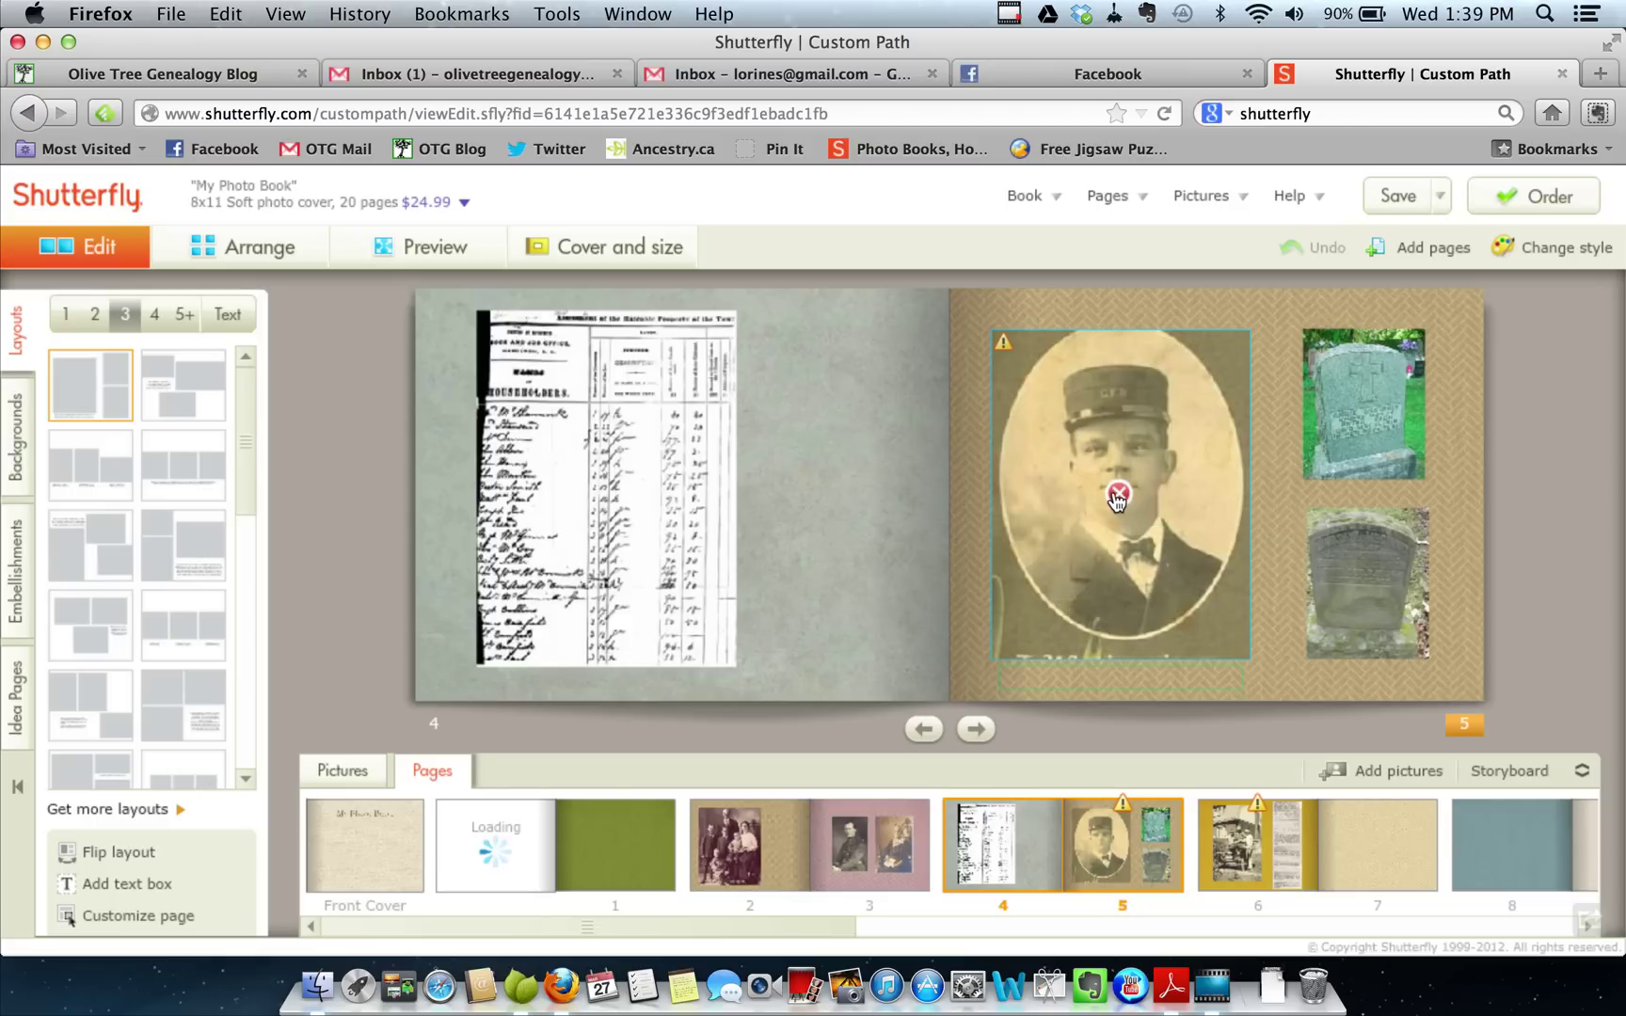
pyautogui.click(1117, 494)
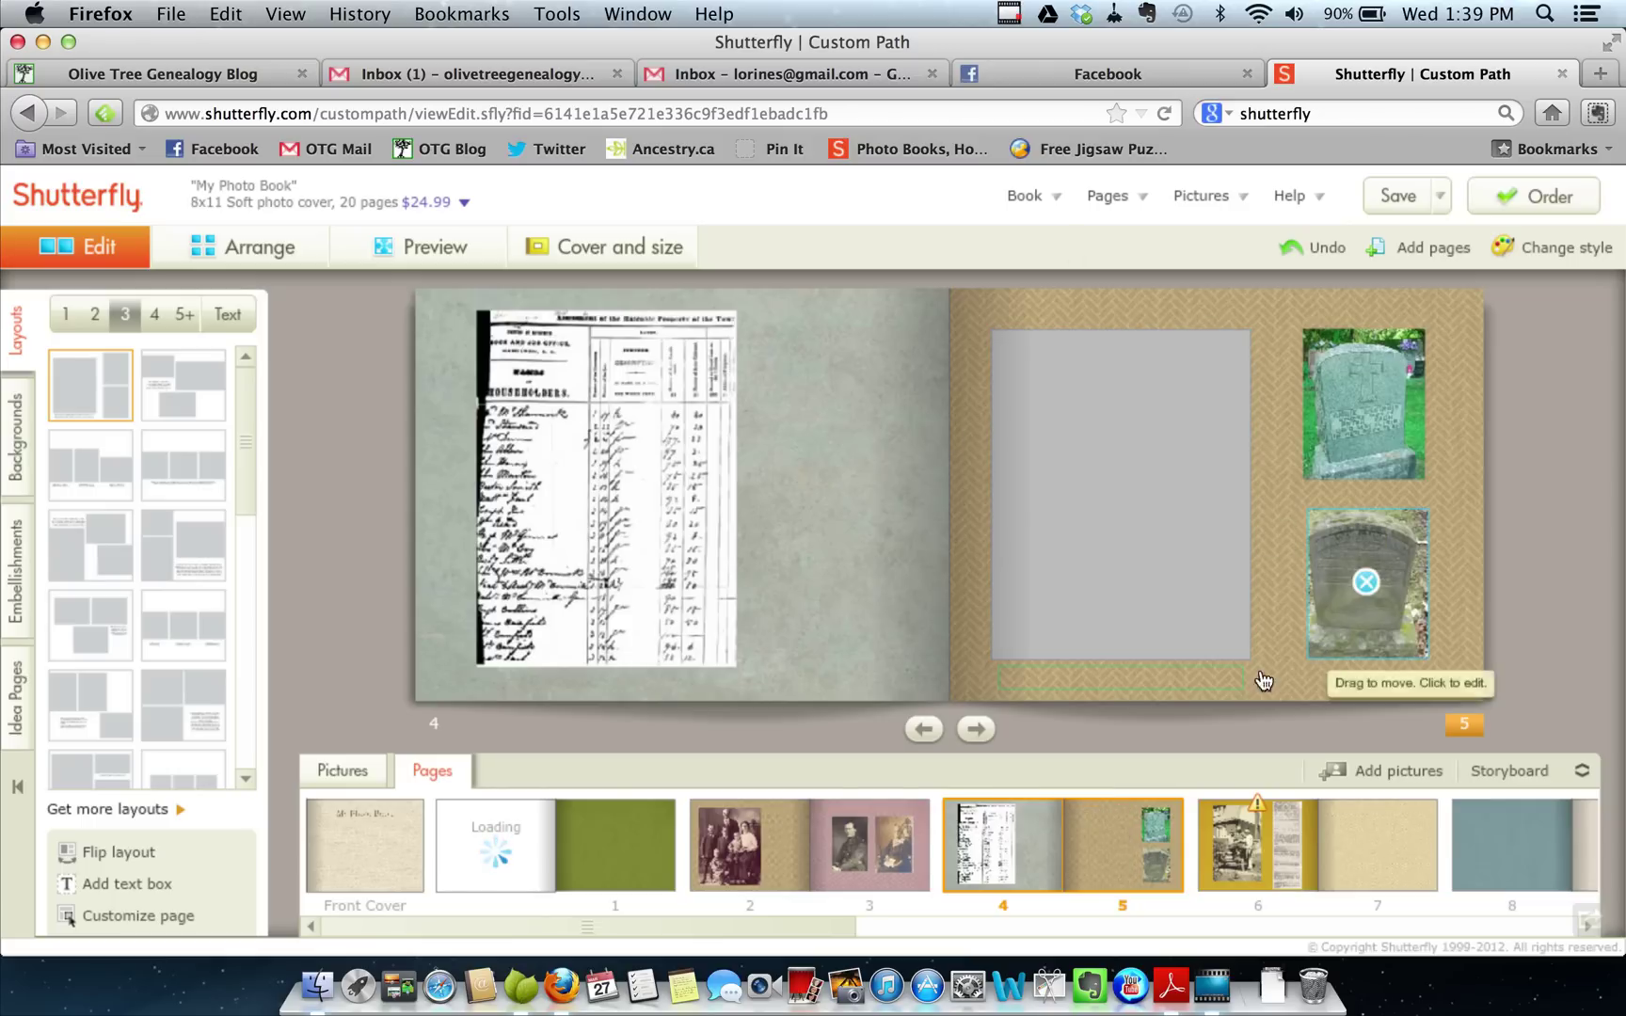
# Apply a two-picture layout with side-by-side photos to page 5 for the two gravestone pictures
pyautogui.click(345, 783)
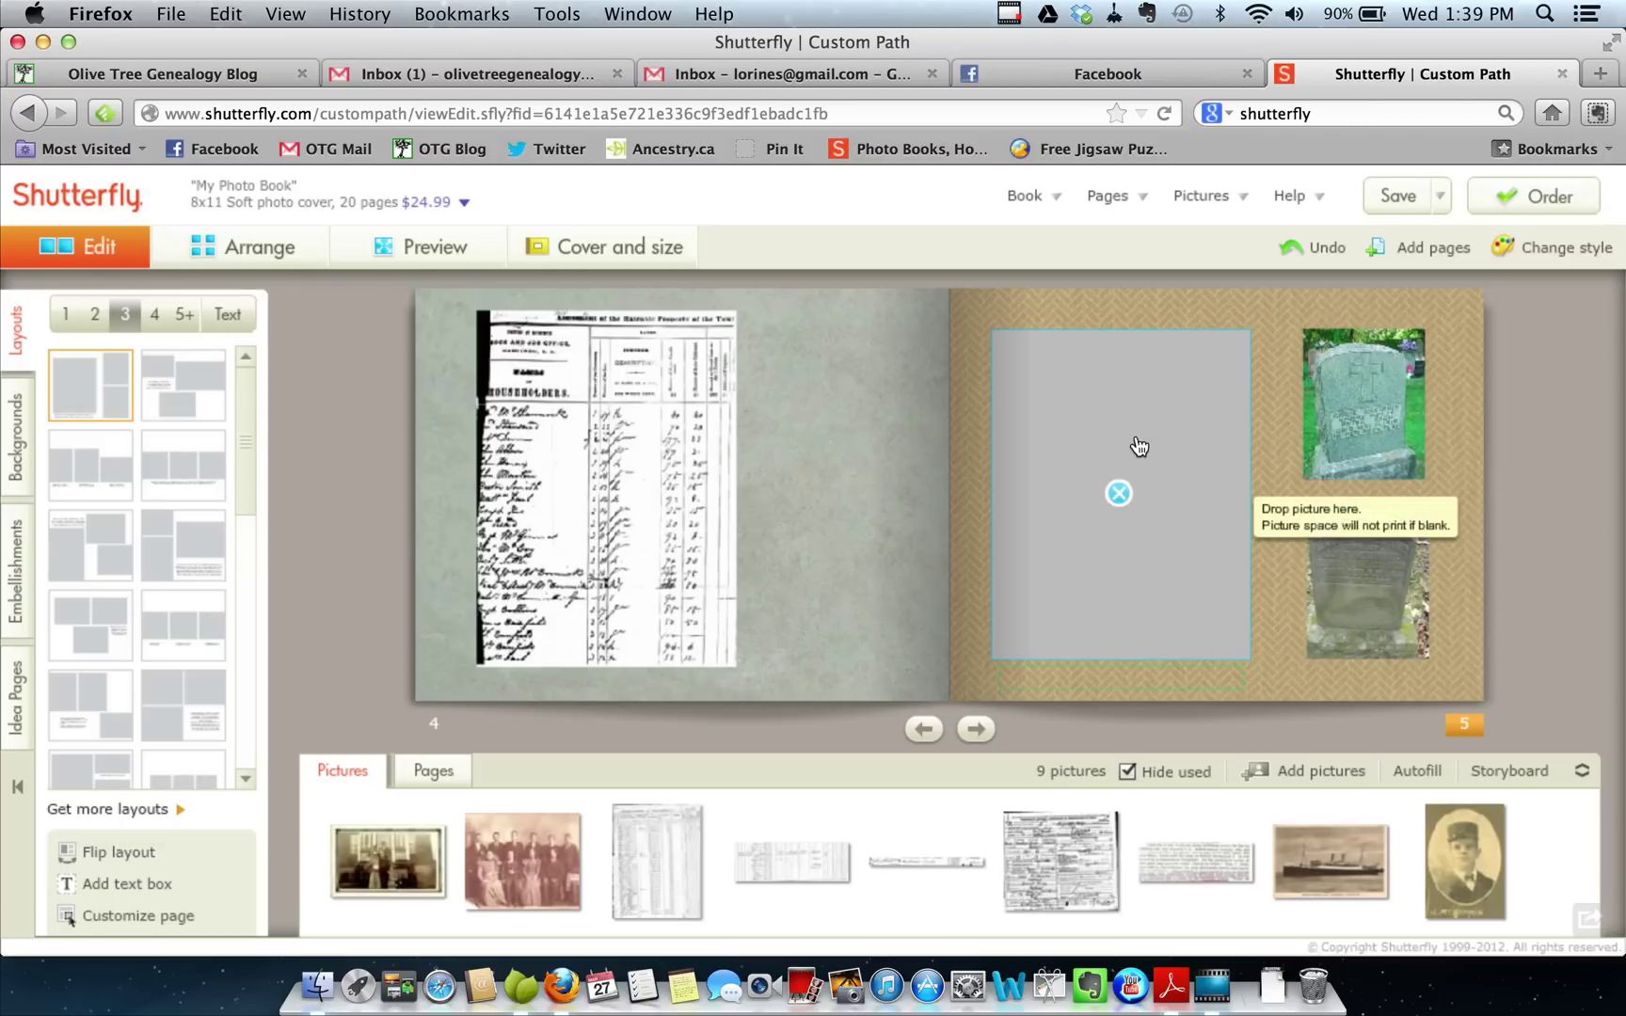
pyautogui.click(96, 322)
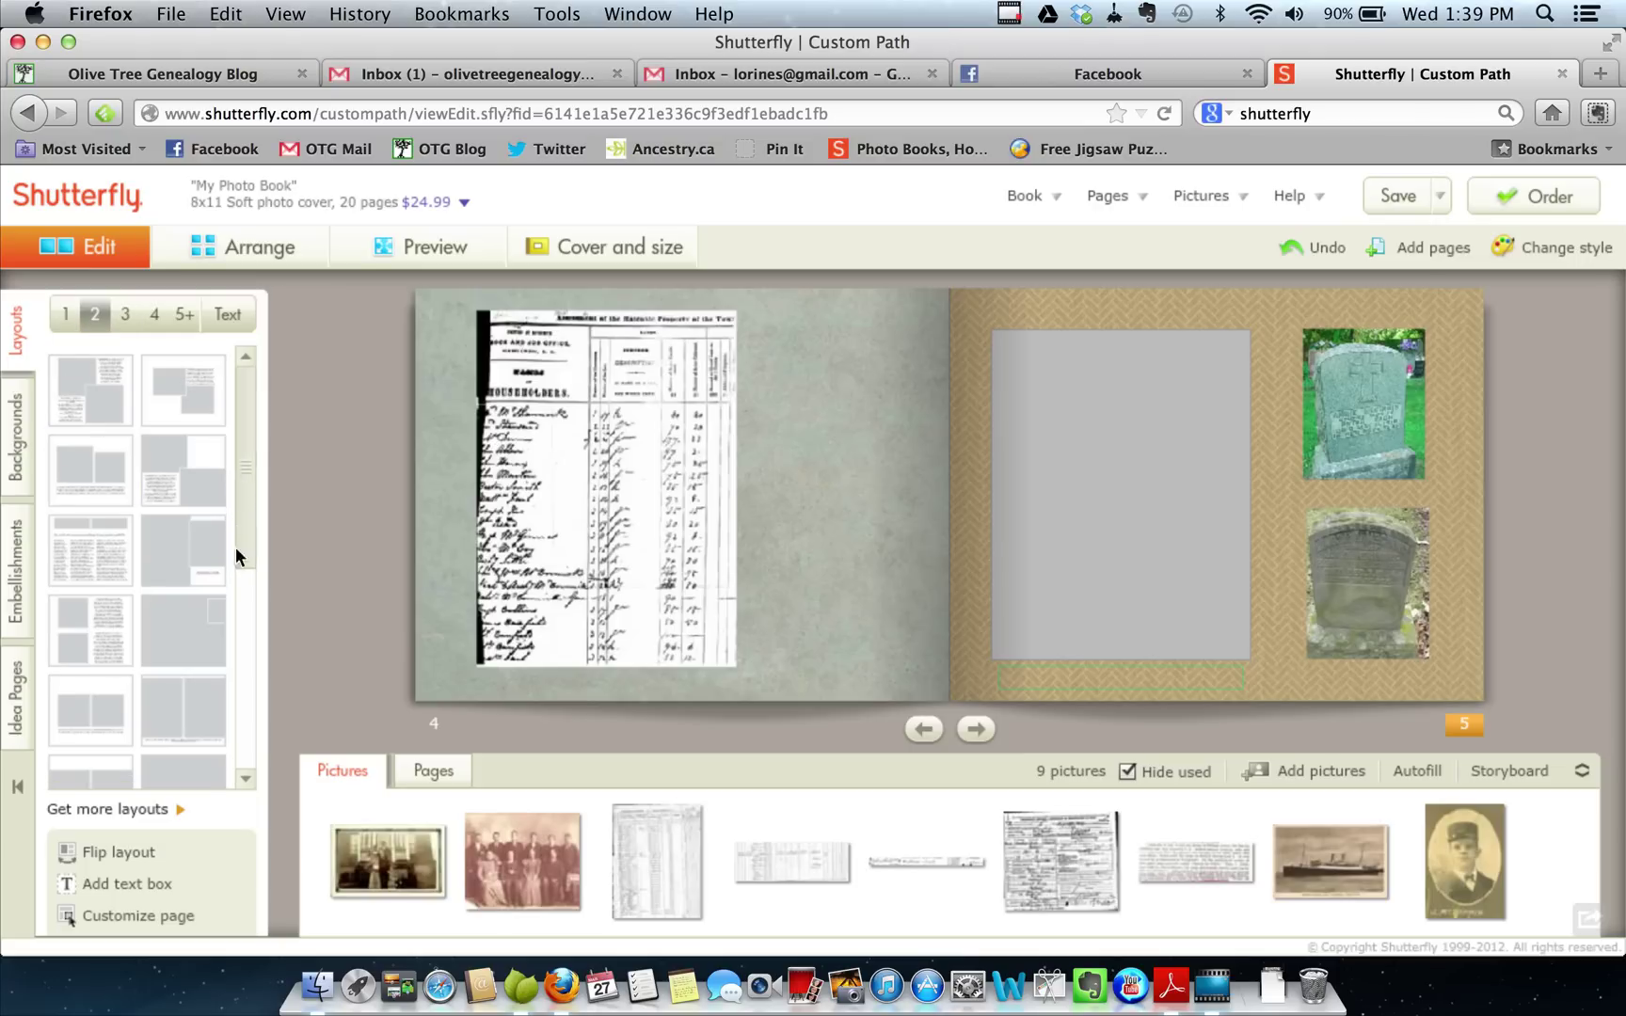
pyautogui.click(82, 711)
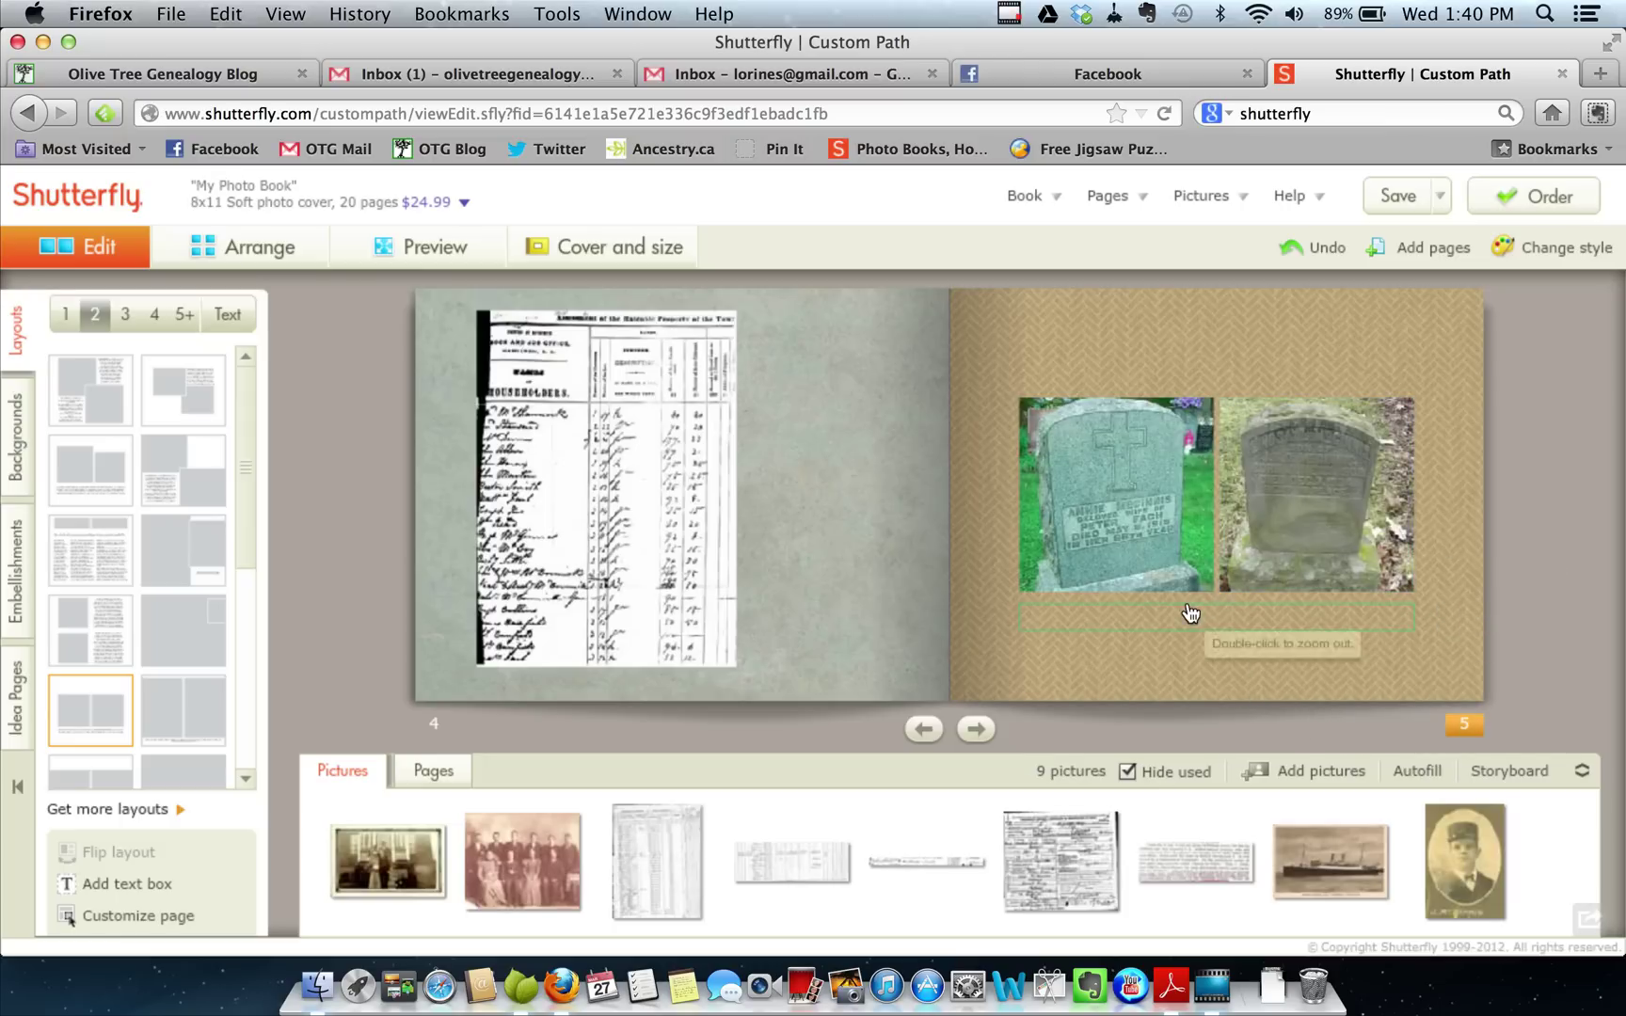
# Add the unused portrait of the man in the cap to page 2, beside the family photo
pyautogui.click(434, 777)
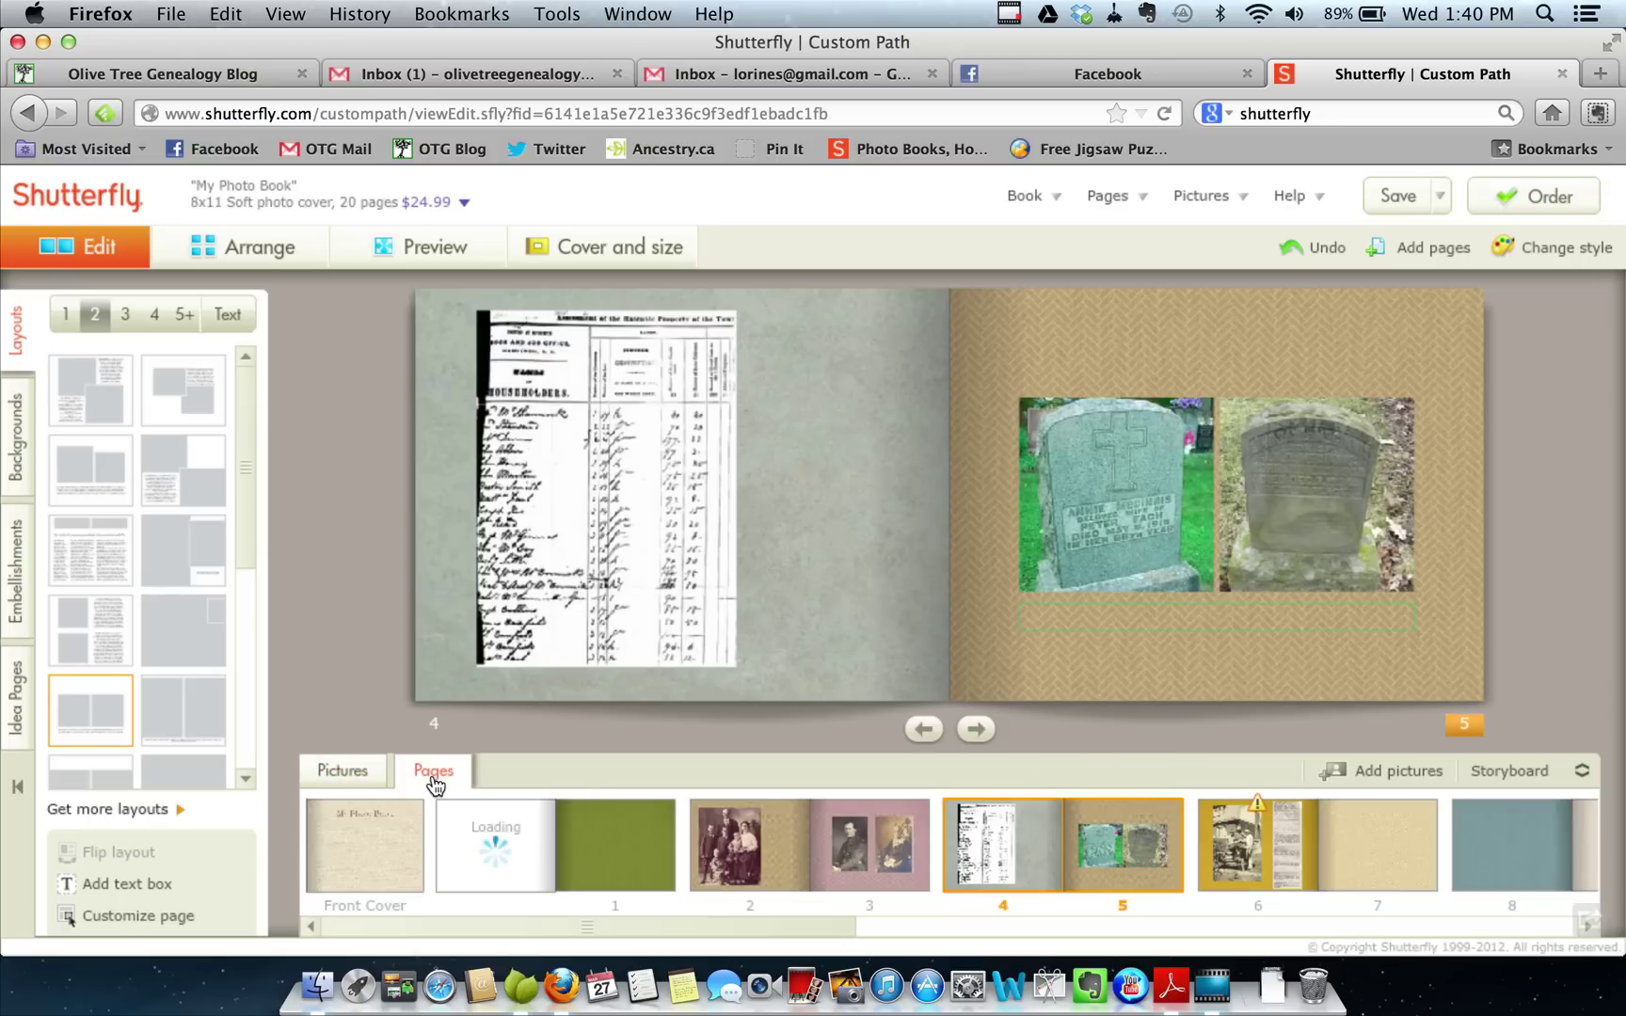
pyautogui.click(742, 858)
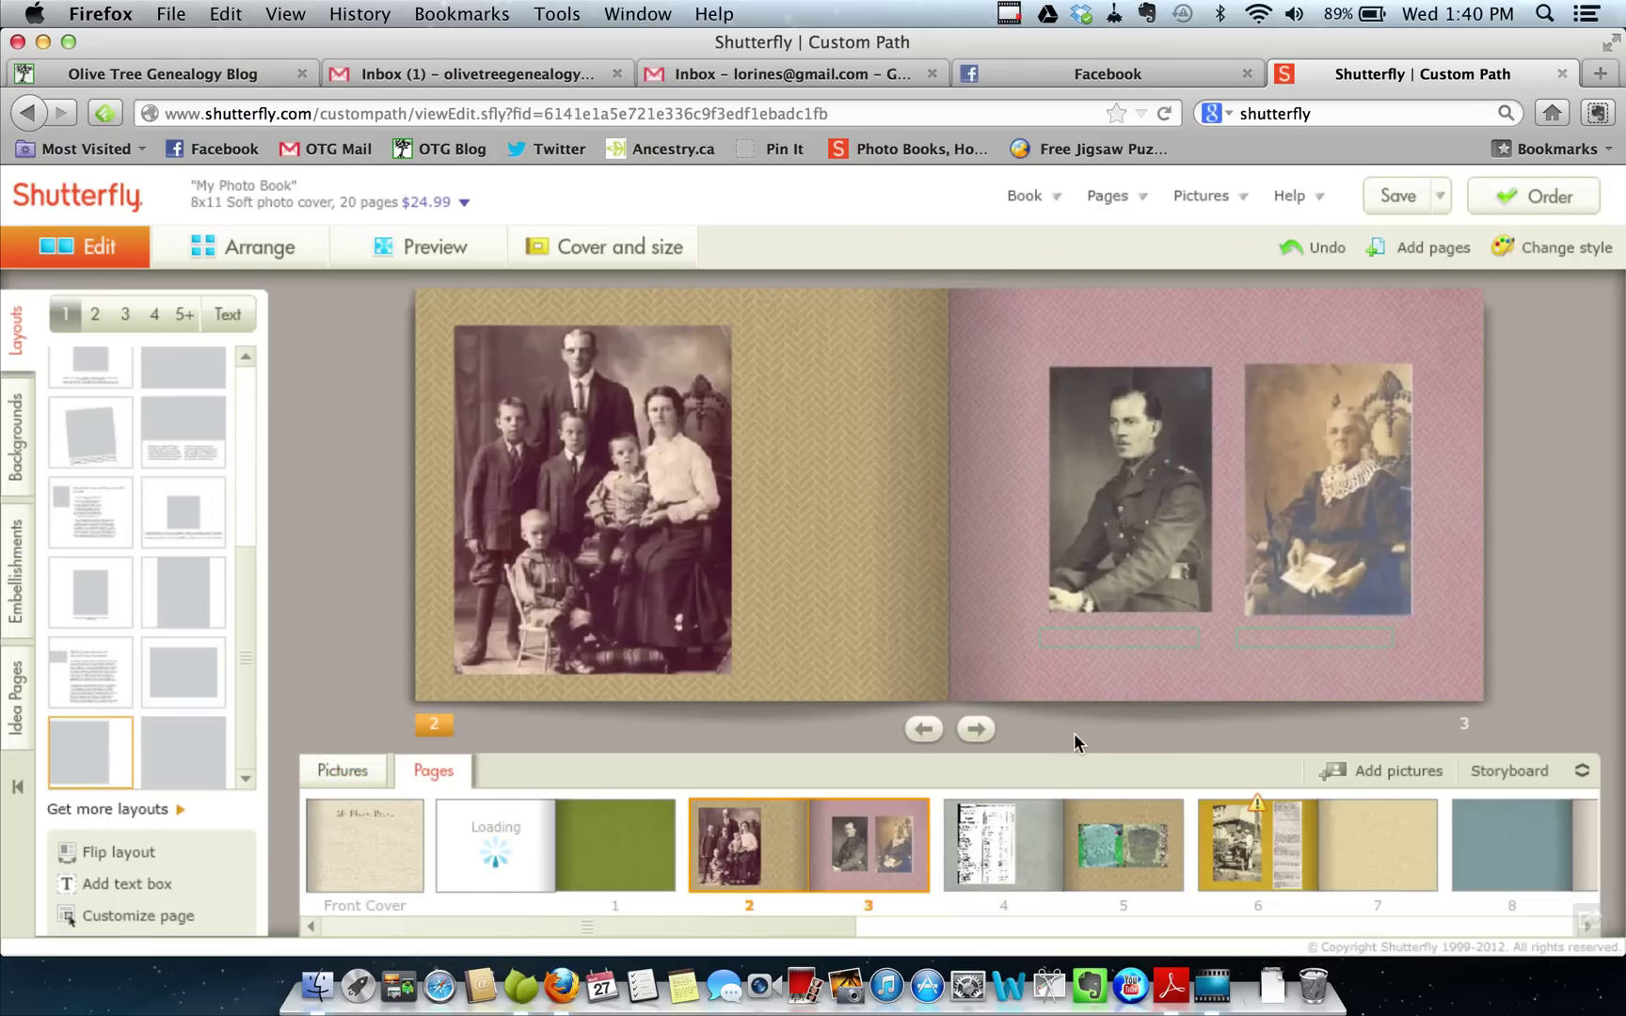
pyautogui.click(339, 771)
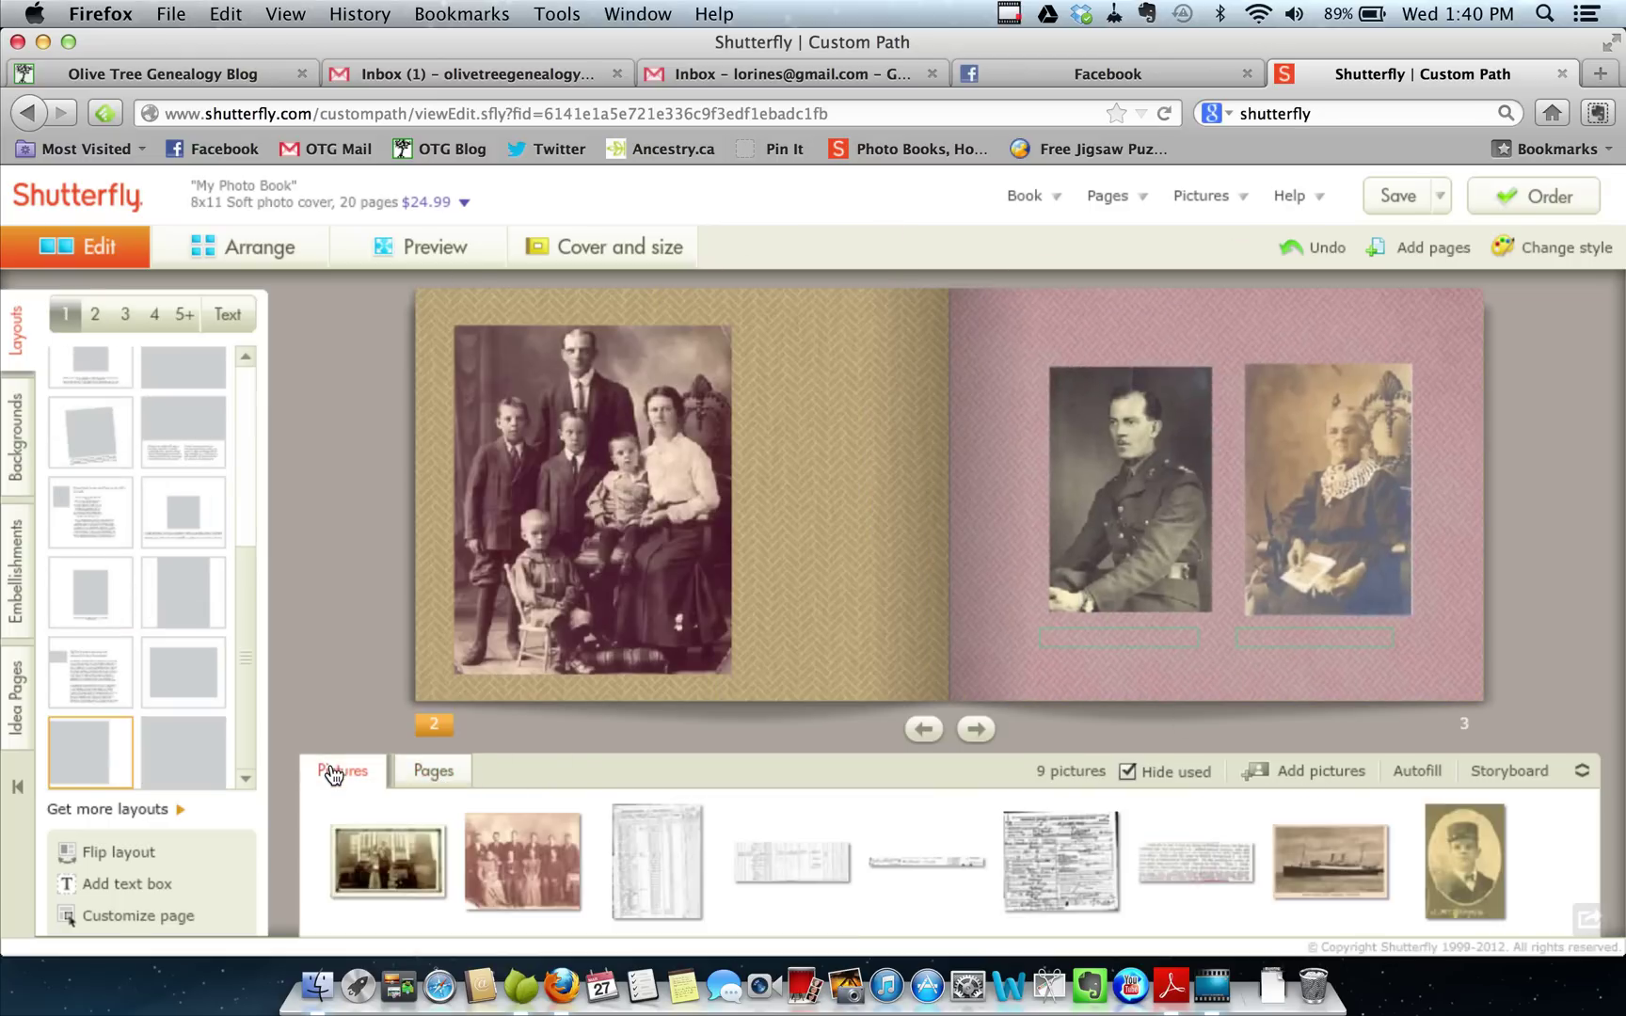
pyautogui.moveTo(1464, 858); pyautogui.dragTo(918, 515)
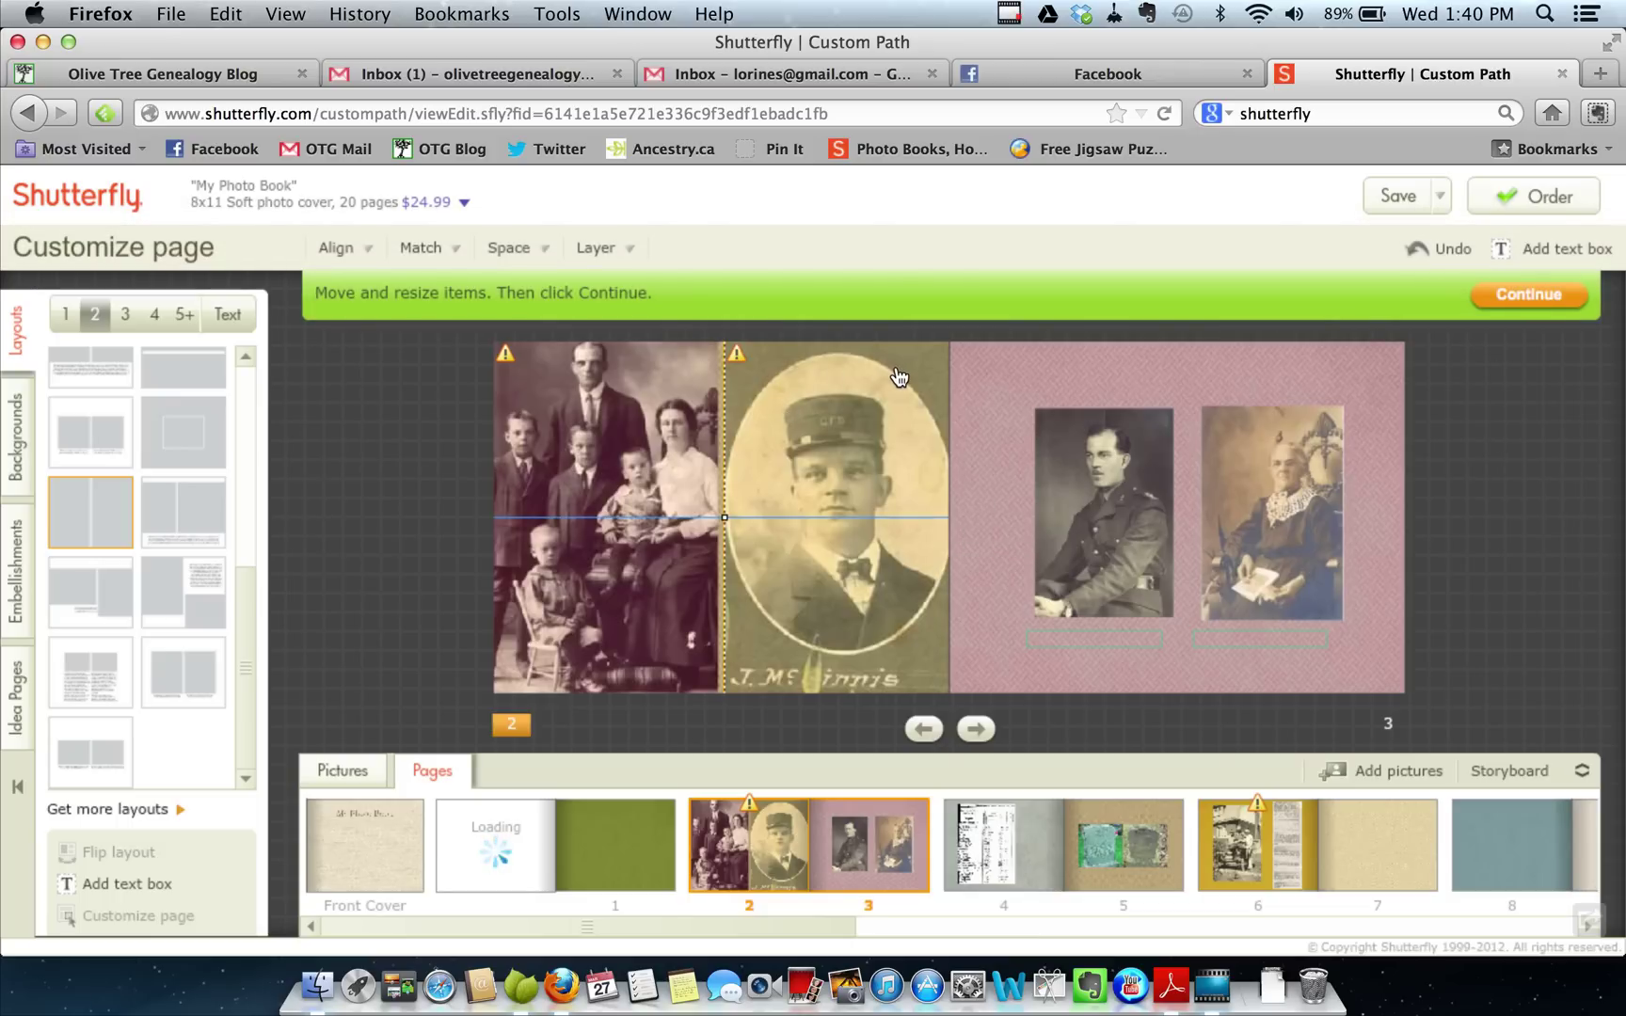
# Shrink the capped man's portrait on page 2 to about 4.41 by 6.92 in and place it about 6.08 in from the left, 0.52 in from the top
pyautogui.moveTo(899, 382); pyautogui.dragTo(842, 426)
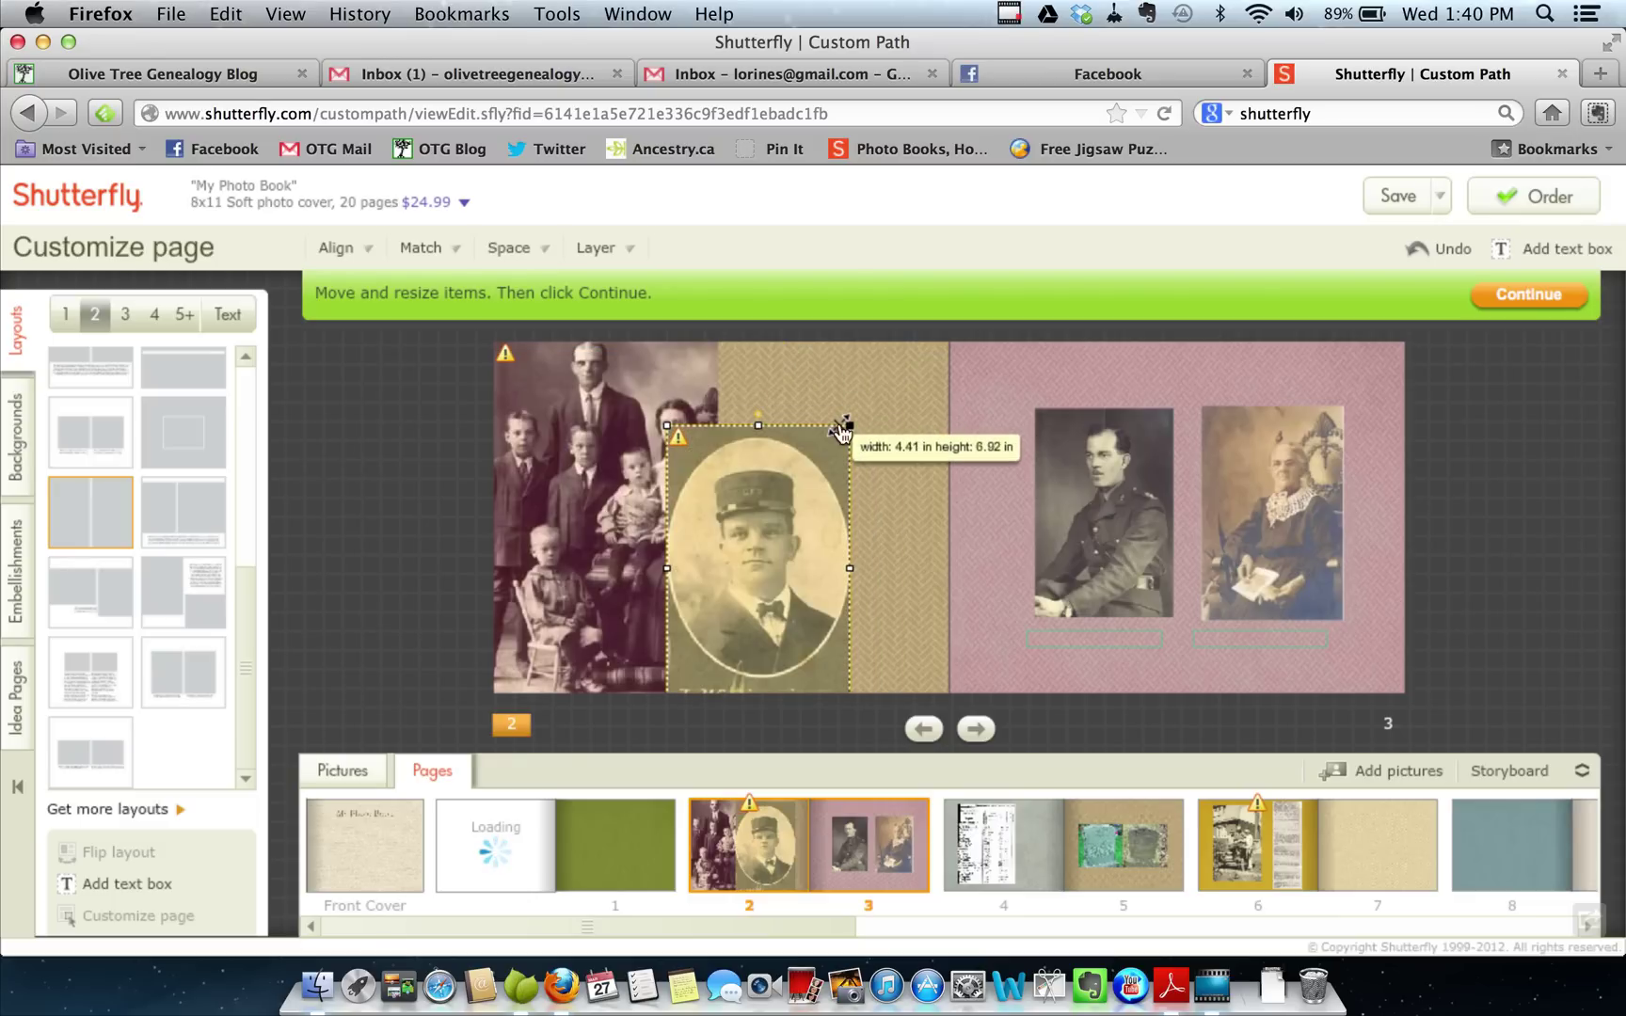
pyautogui.click(857, 465)
pyautogui.moveTo(704, 473); pyautogui.dragTo(780, 399)
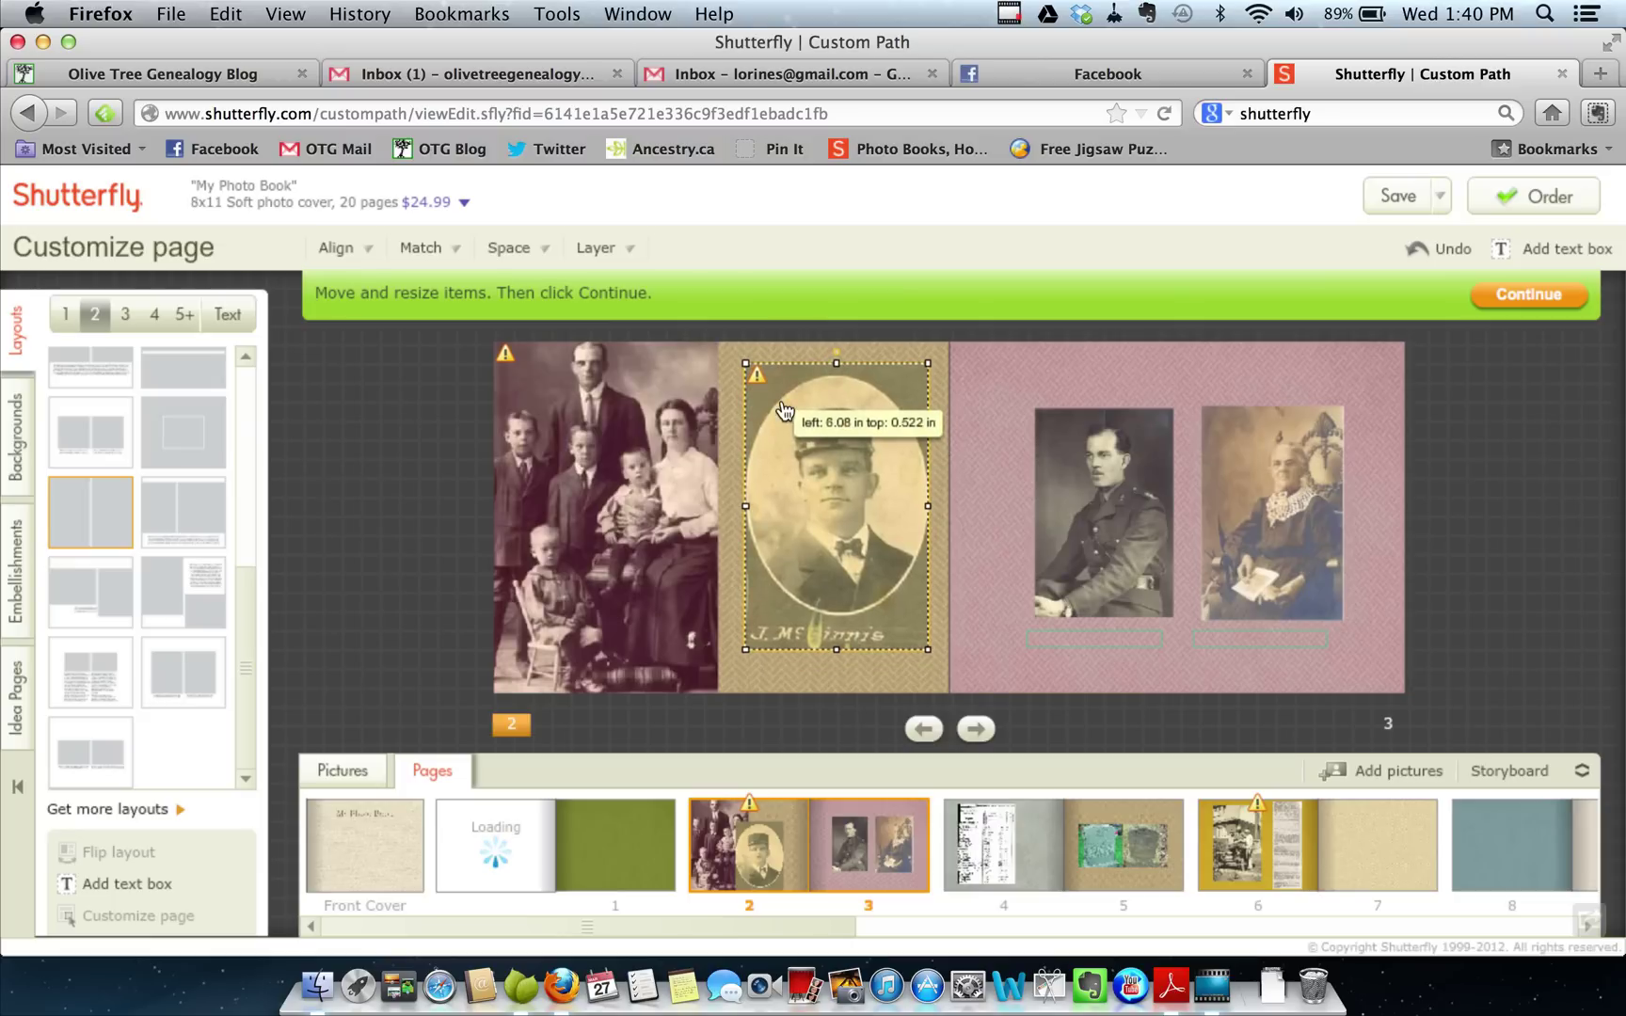
# Shrink the family photo on page 2 and position it about 0.83 in from the left and 0.59 in from the top
pyautogui.moveTo(588, 411); pyautogui.dragTo(654, 451)
pyautogui.moveTo(561, 382); pyautogui.dragTo(627, 440)
pyautogui.moveTo(637, 524)
pyautogui.mouseDown()
pyautogui.moveTo(527, 510)
pyautogui.moveTo(640, 513)
pyautogui.moveTo(642, 478)
pyautogui.moveTo(646, 501)
pyautogui.mouseUp()
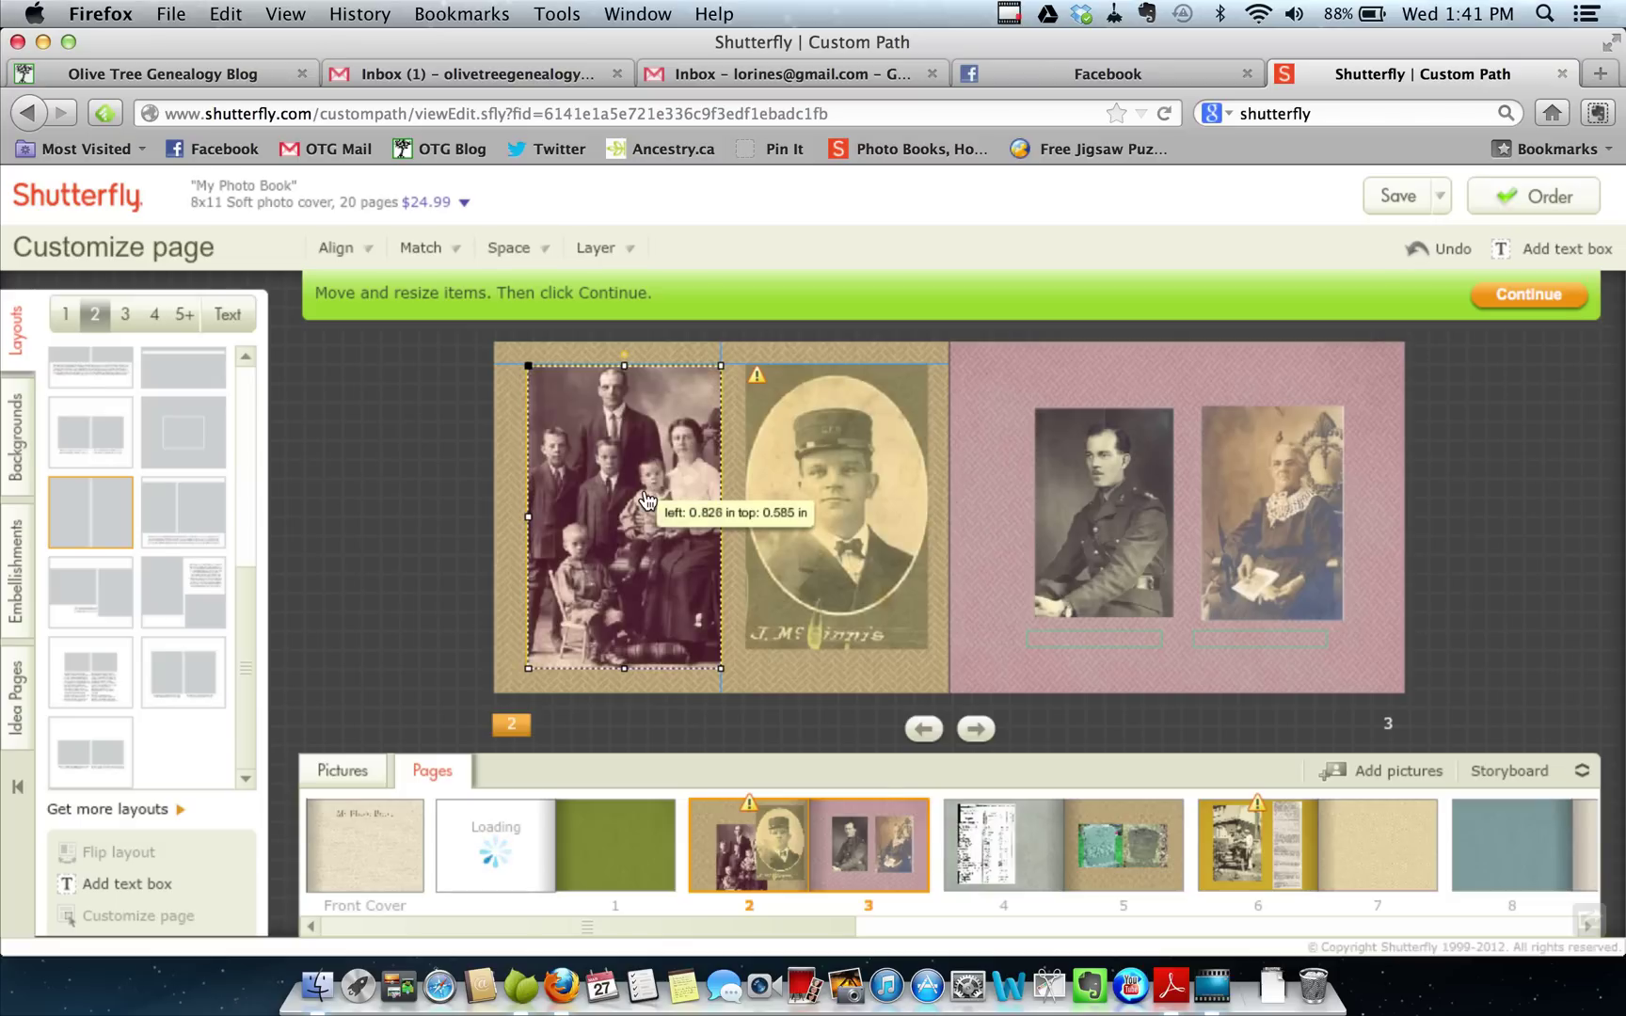
pyautogui.moveTo(618, 409); pyautogui.dragTo(619, 411)
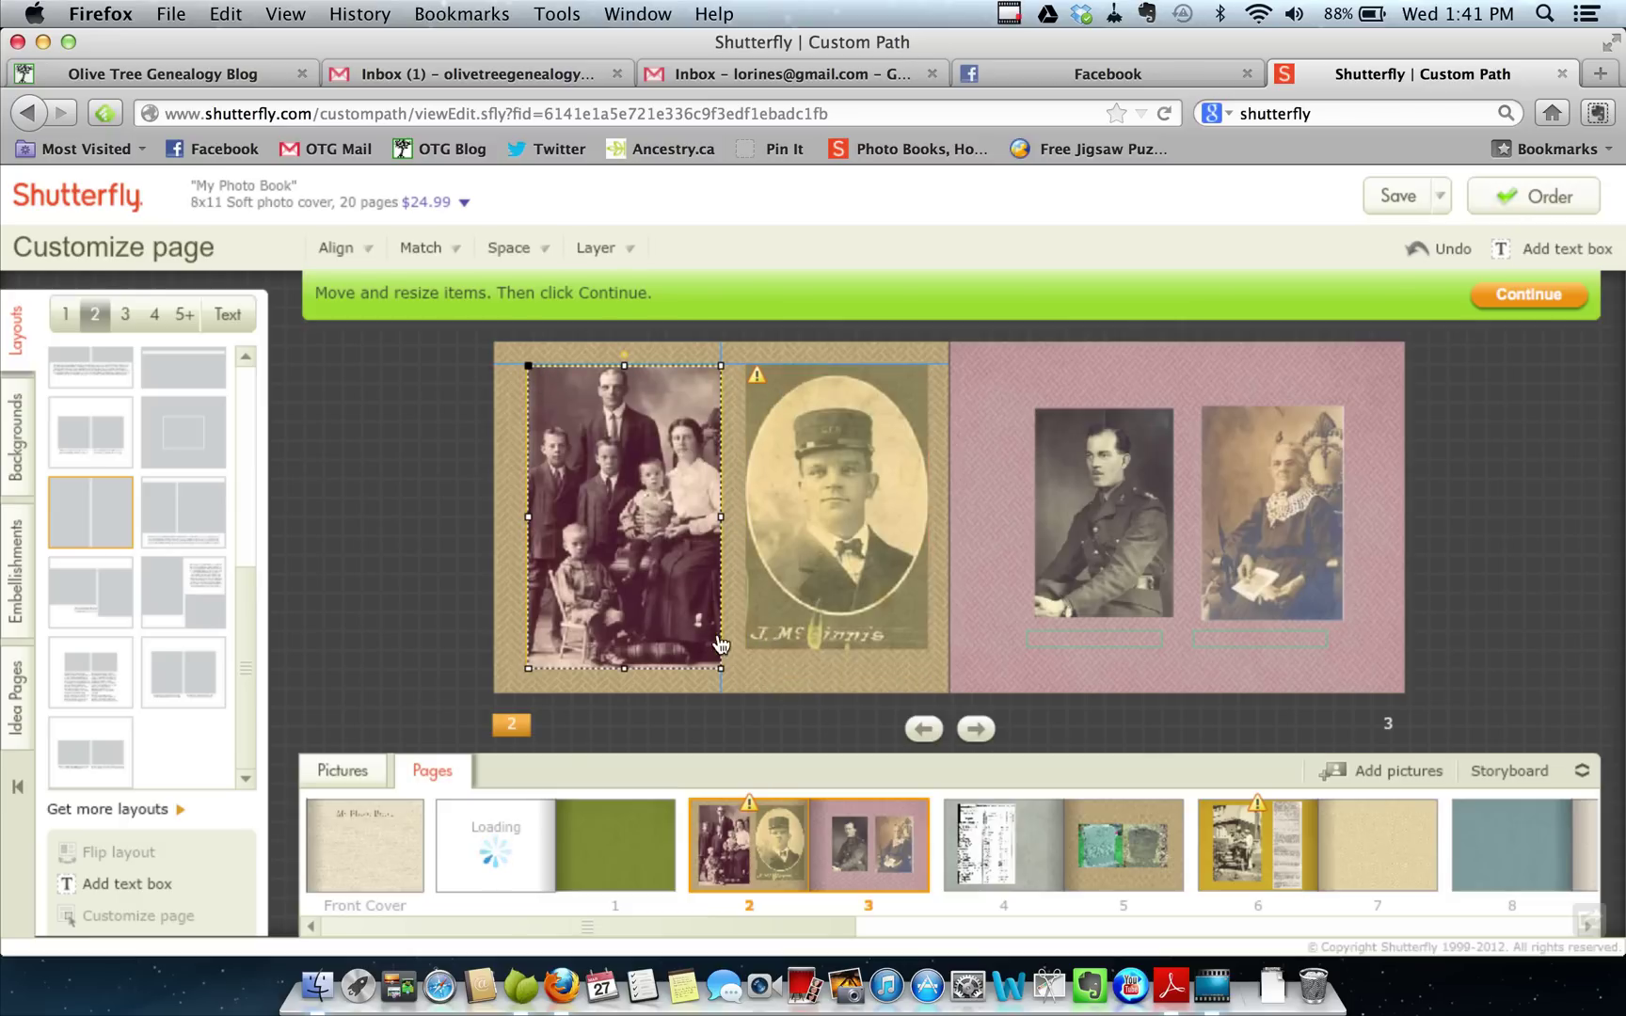
# Shrink the capped man's portrait further to about two-thirds of its size, keeping its upper-left corner in place
pyautogui.click(885, 627)
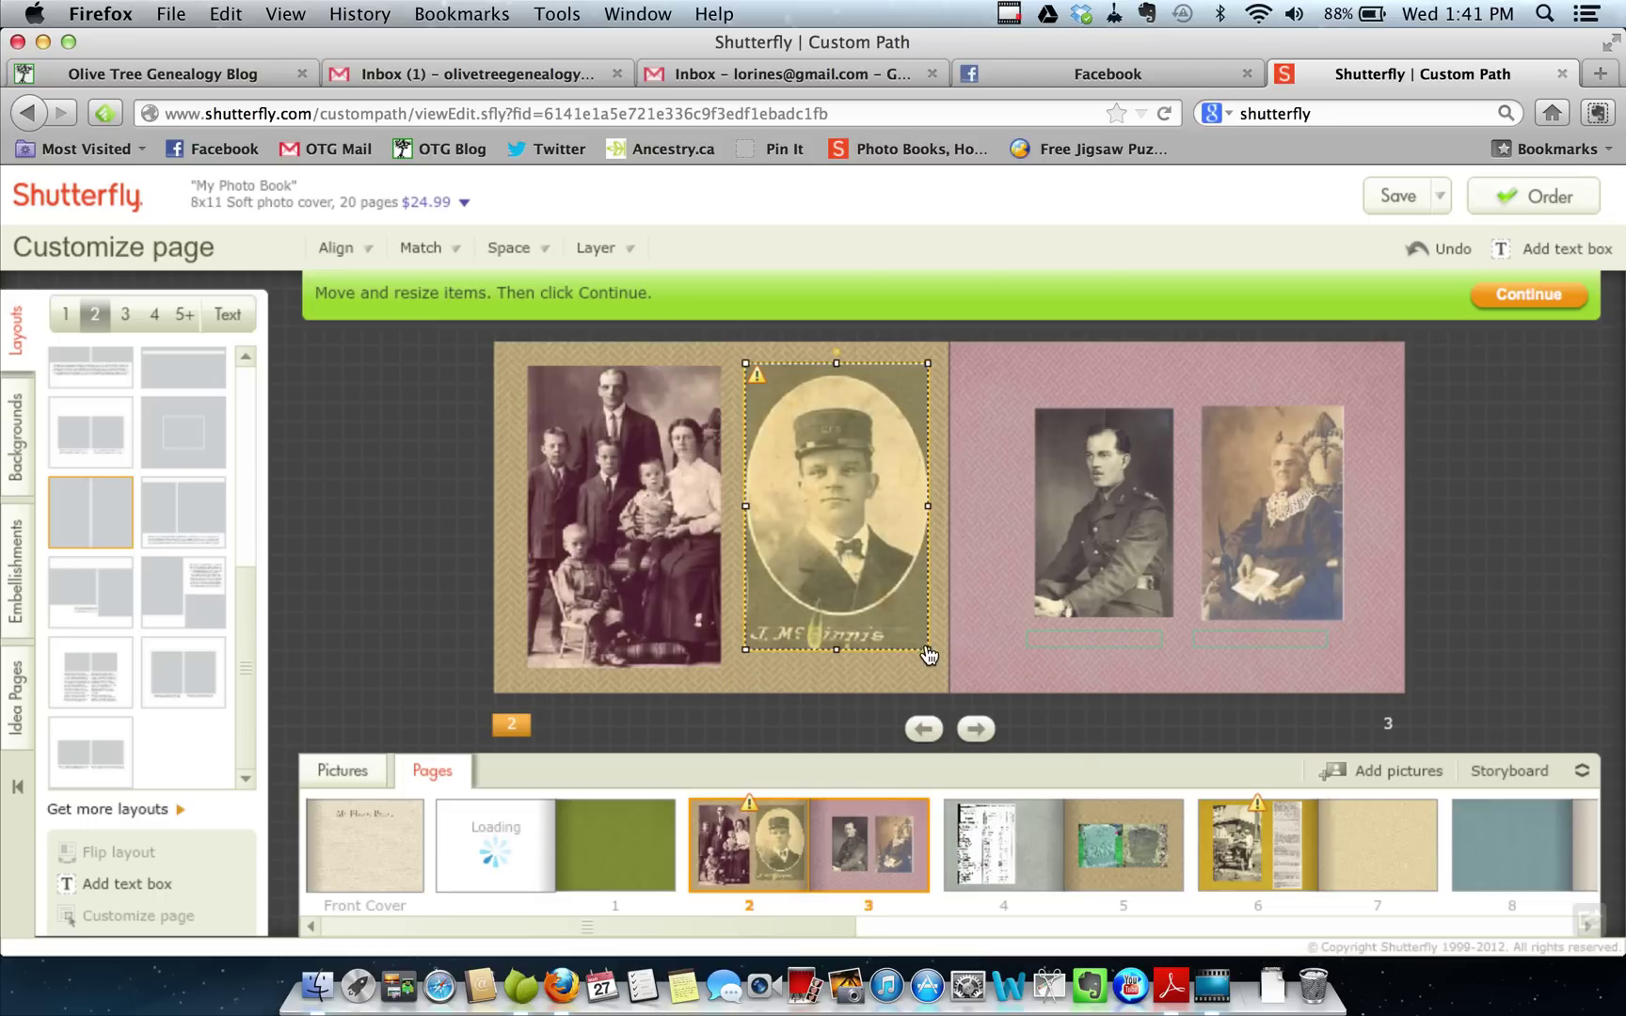
pyautogui.moveTo(928, 648); pyautogui.dragTo(898, 602)
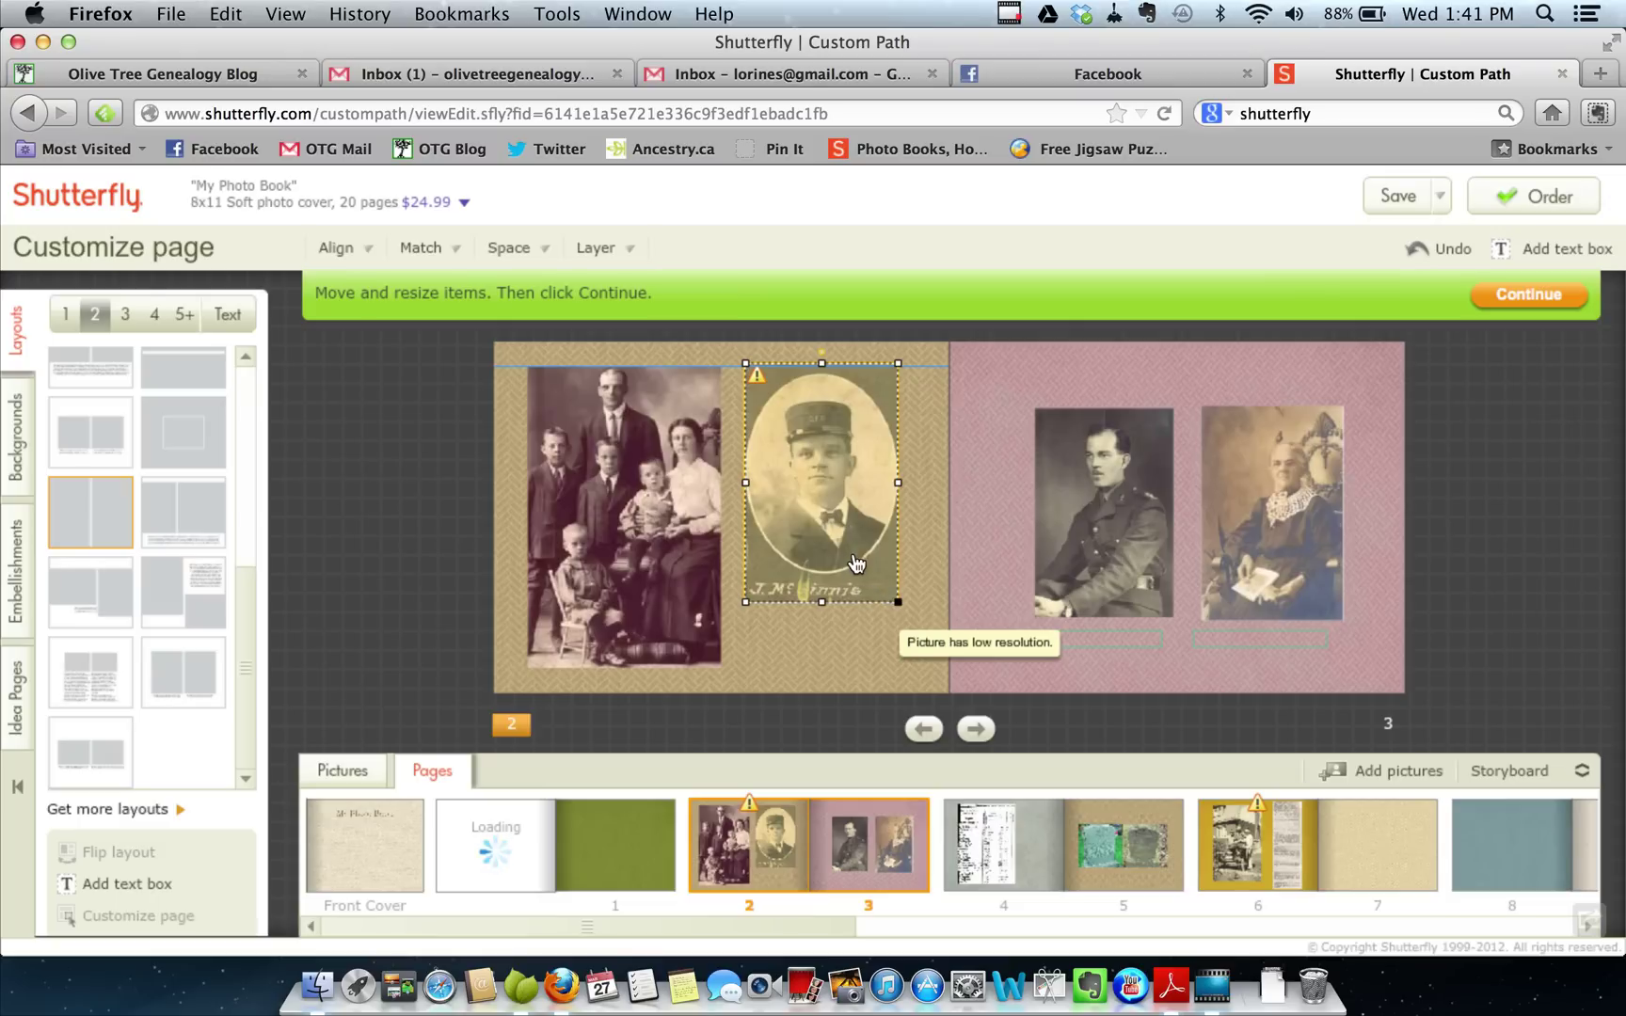
pyautogui.moveTo(896, 602); pyautogui.dragTo(861, 562)
pyautogui.click(914, 578)
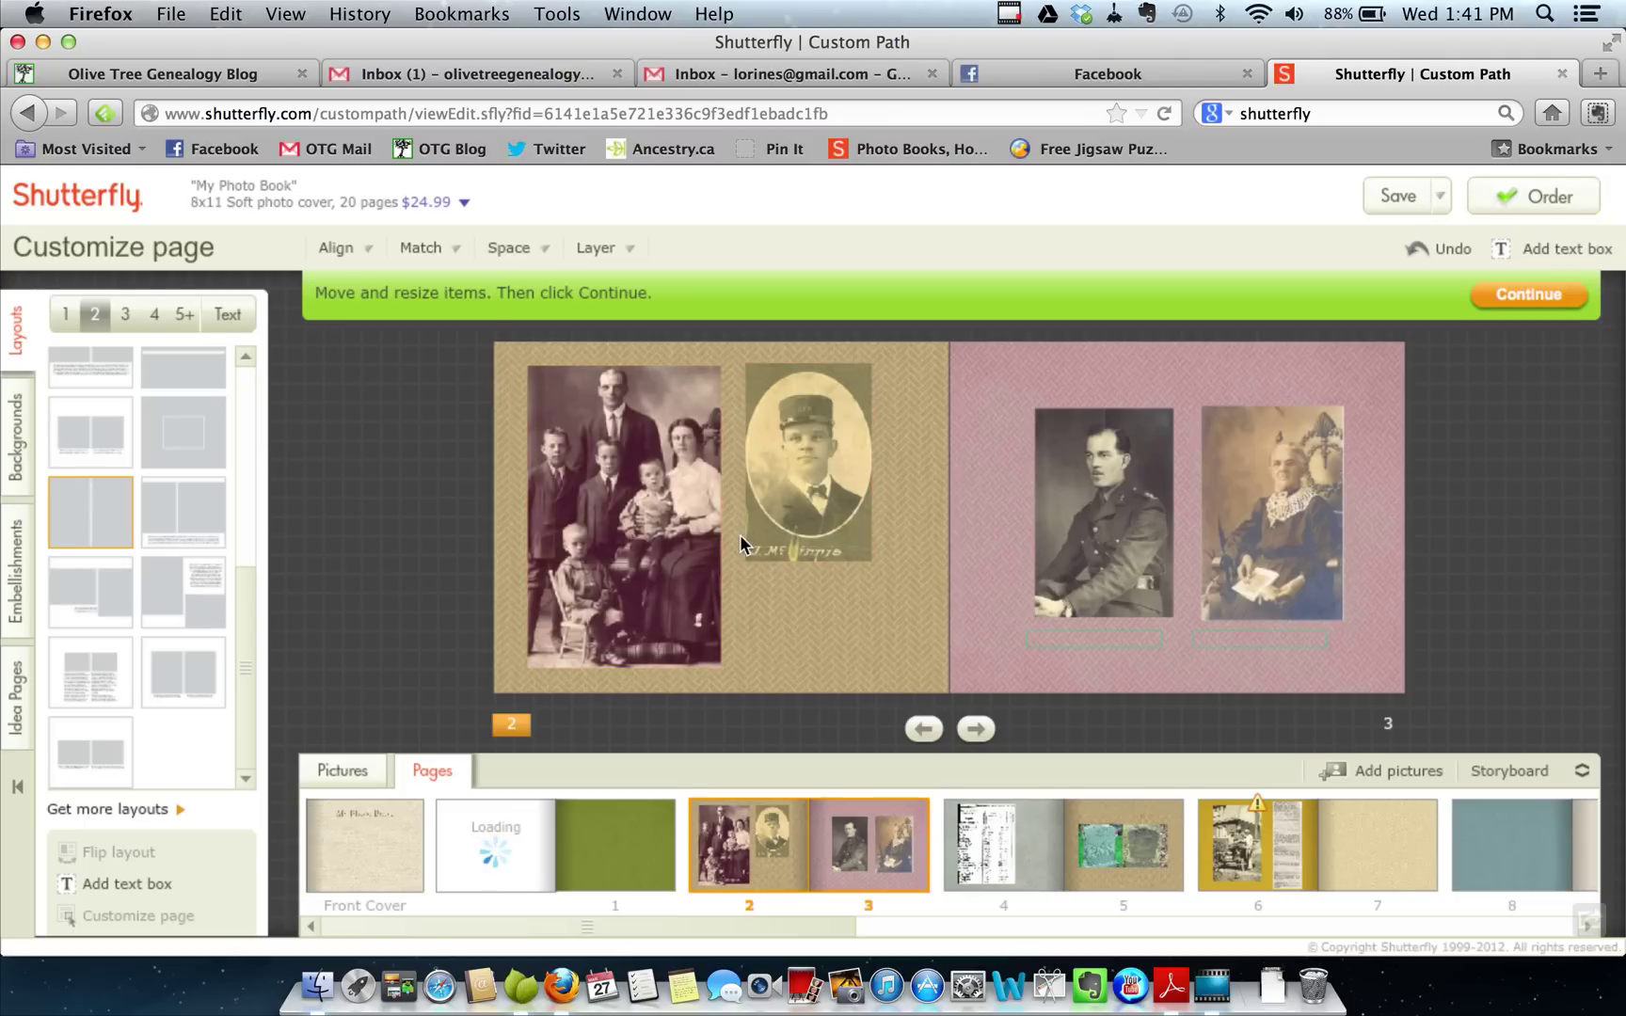
# Add a text box to page 2 and fit it into the empty area directly below the capped man's portrait
pyautogui.click(115, 893)
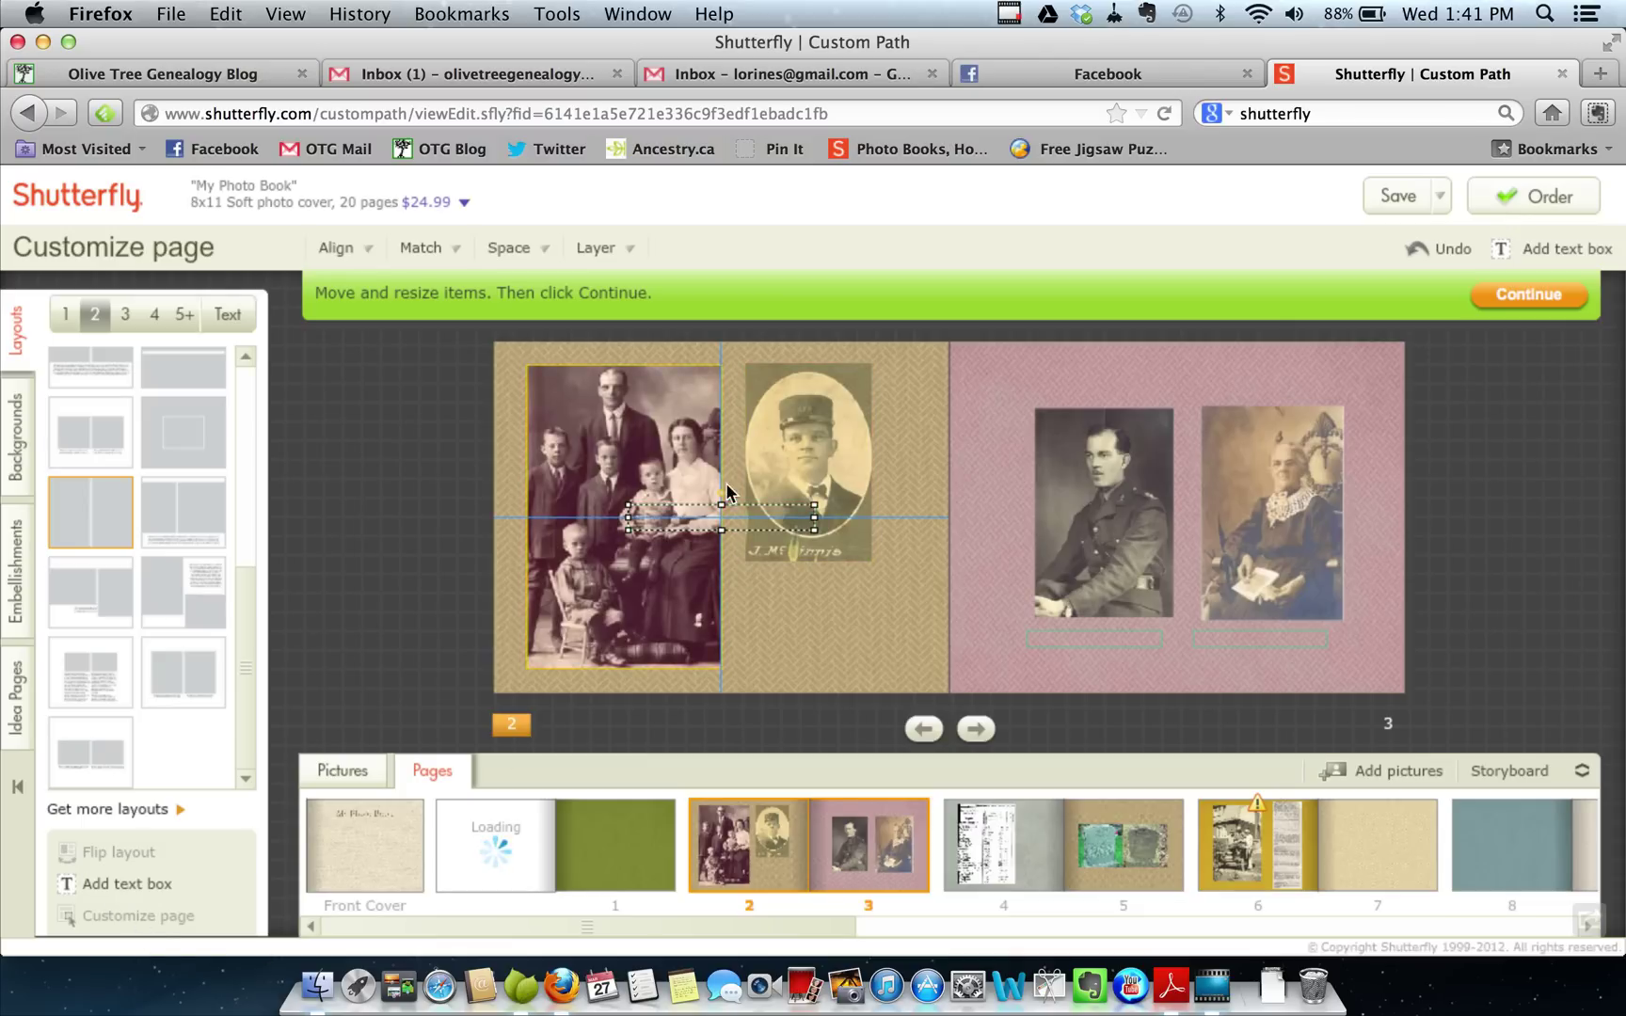
pyautogui.moveTo(713, 528); pyautogui.dragTo(831, 666)
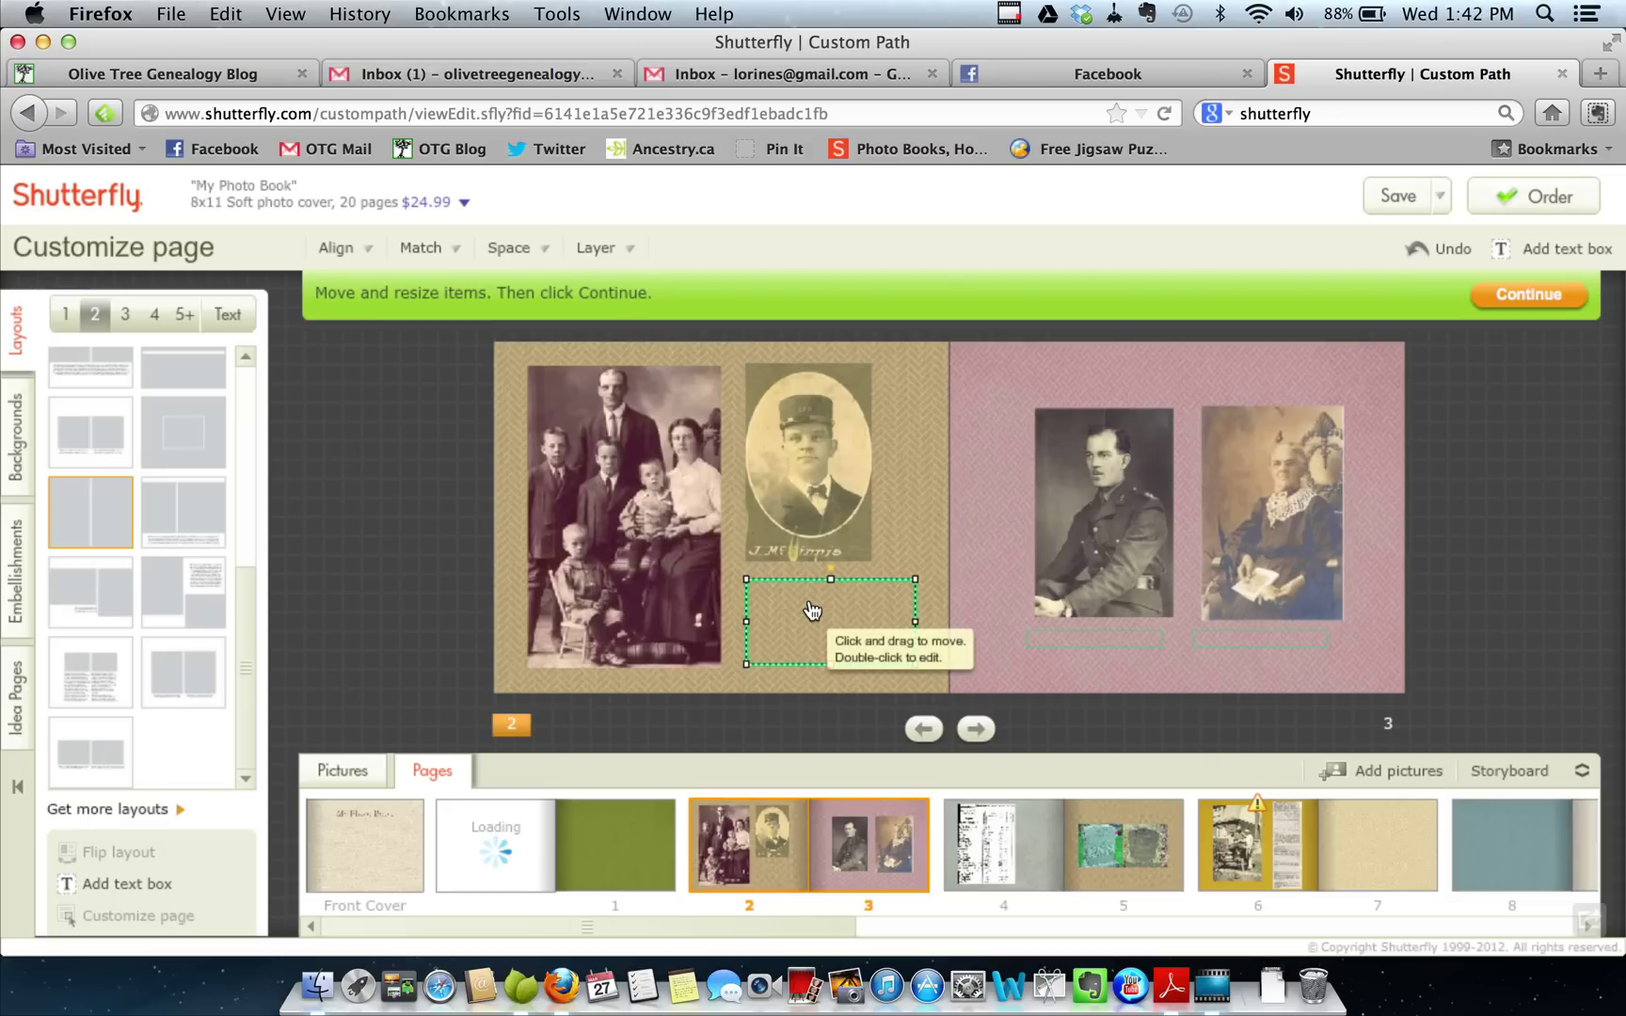
# Open the new text box for editing and review its available font, style and size options
pyautogui.doubleClick(823, 626)
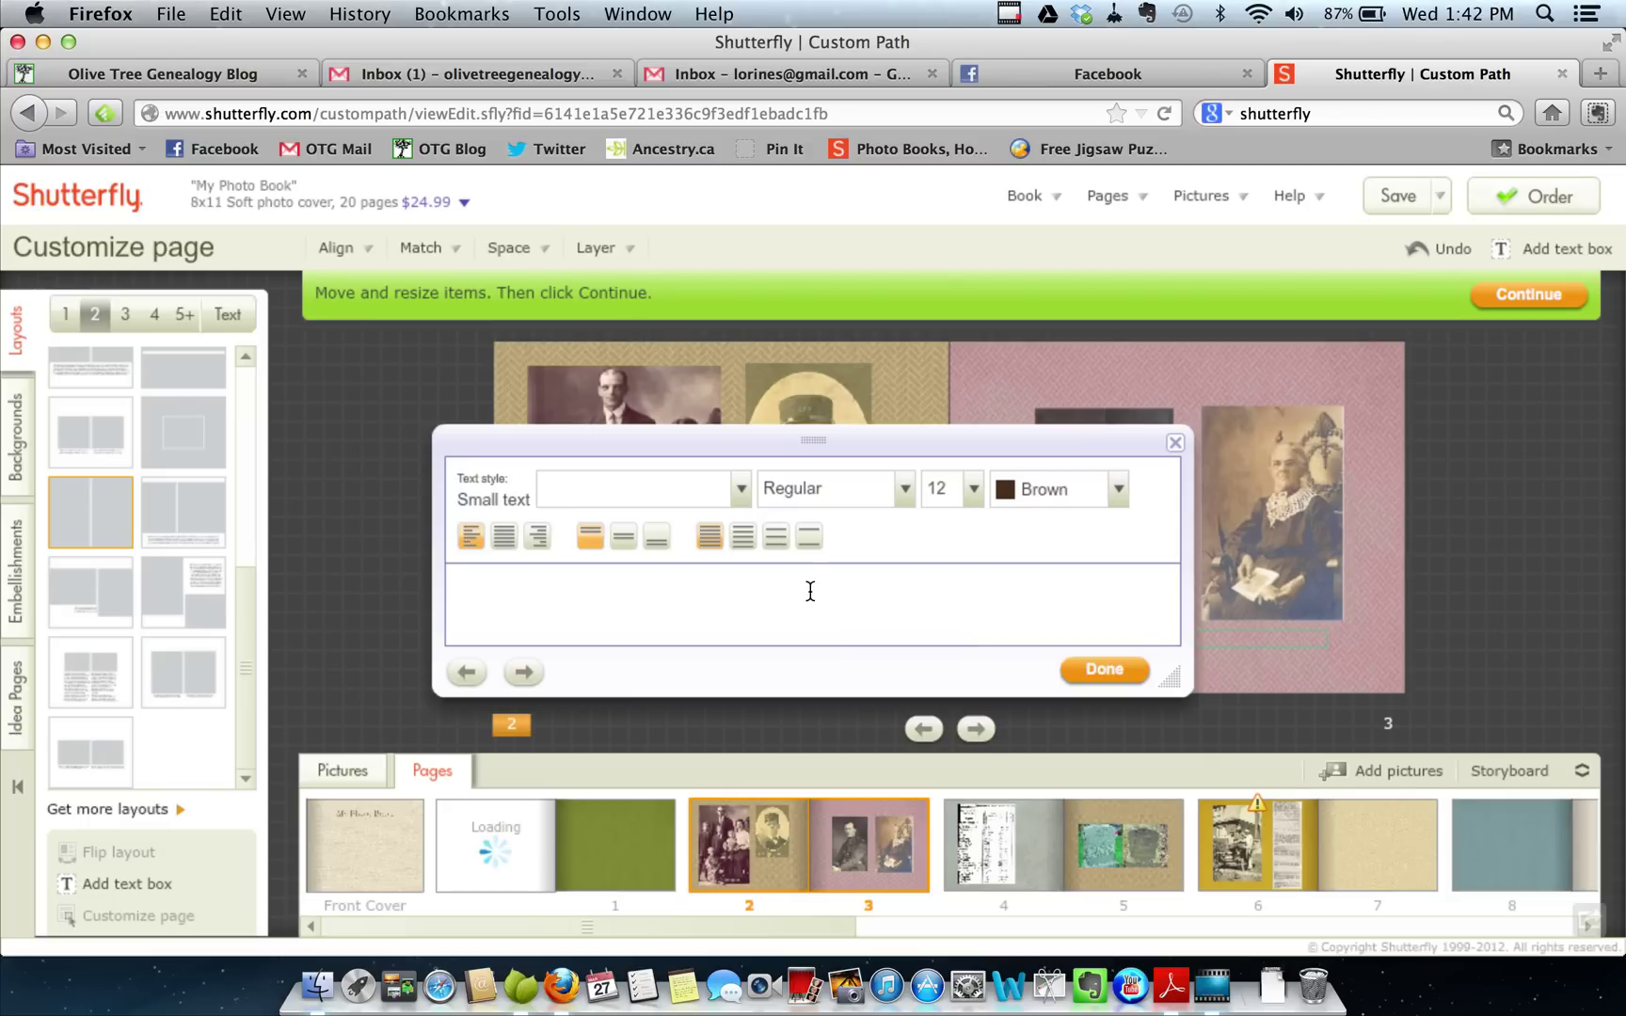
pyautogui.click(700, 598)
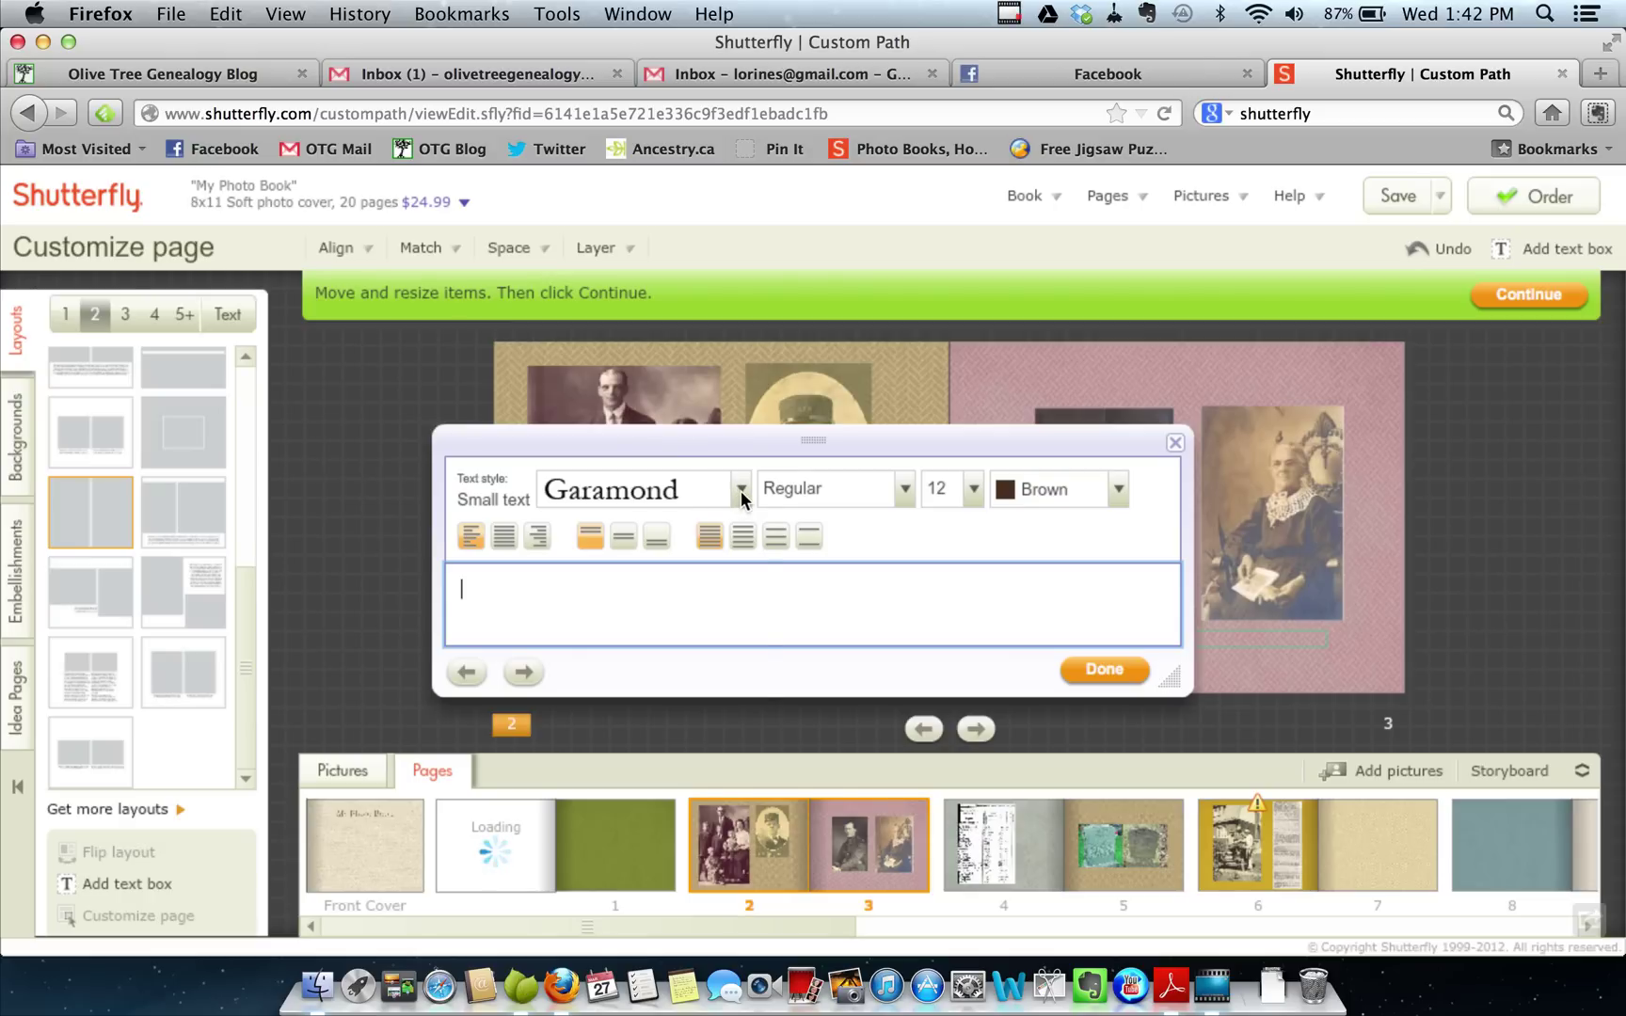
pyautogui.click(741, 490)
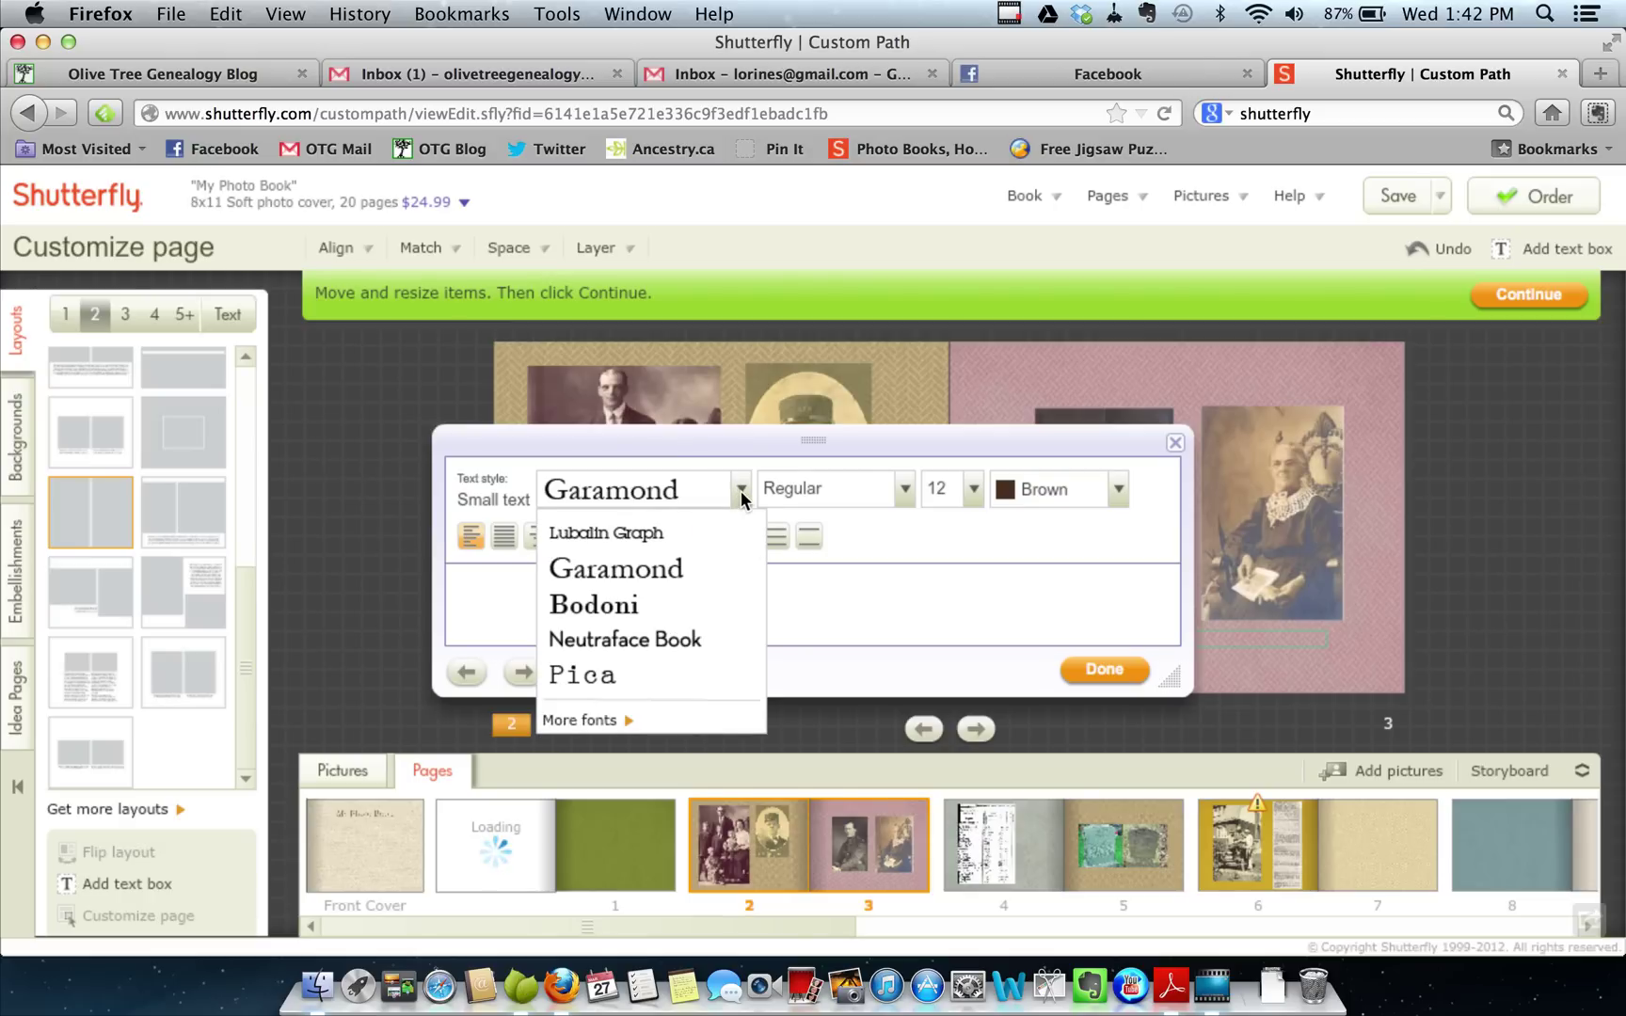
pyautogui.click(741, 490)
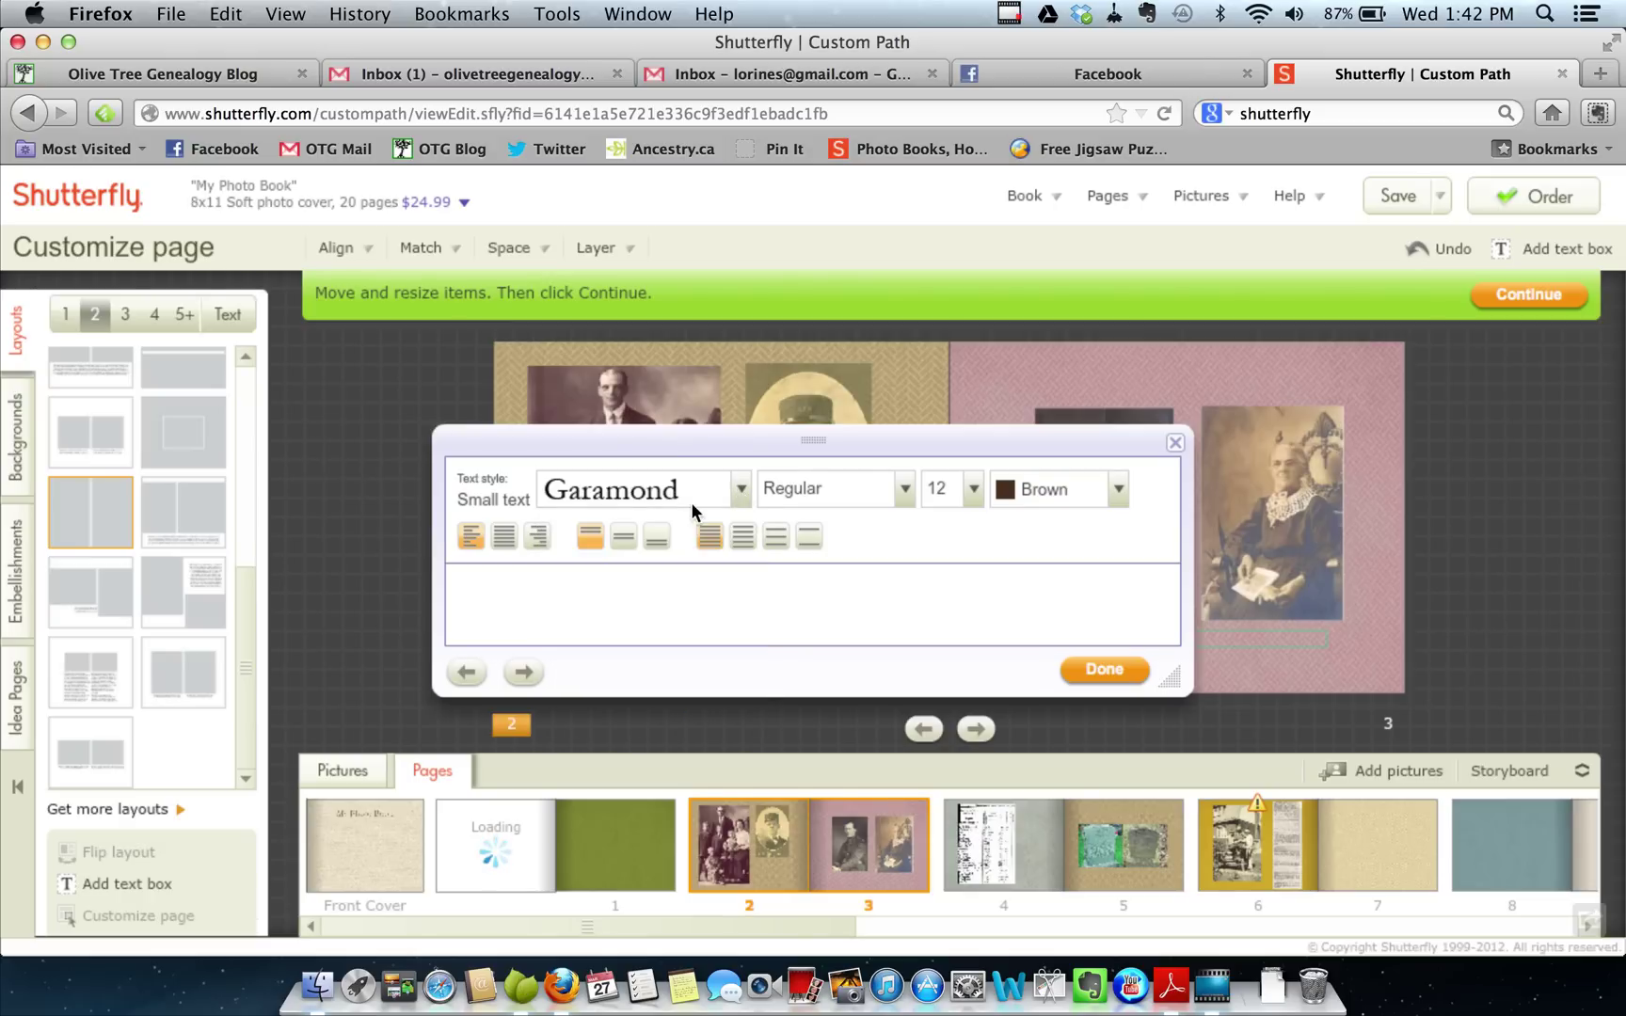
pyautogui.click(905, 490)
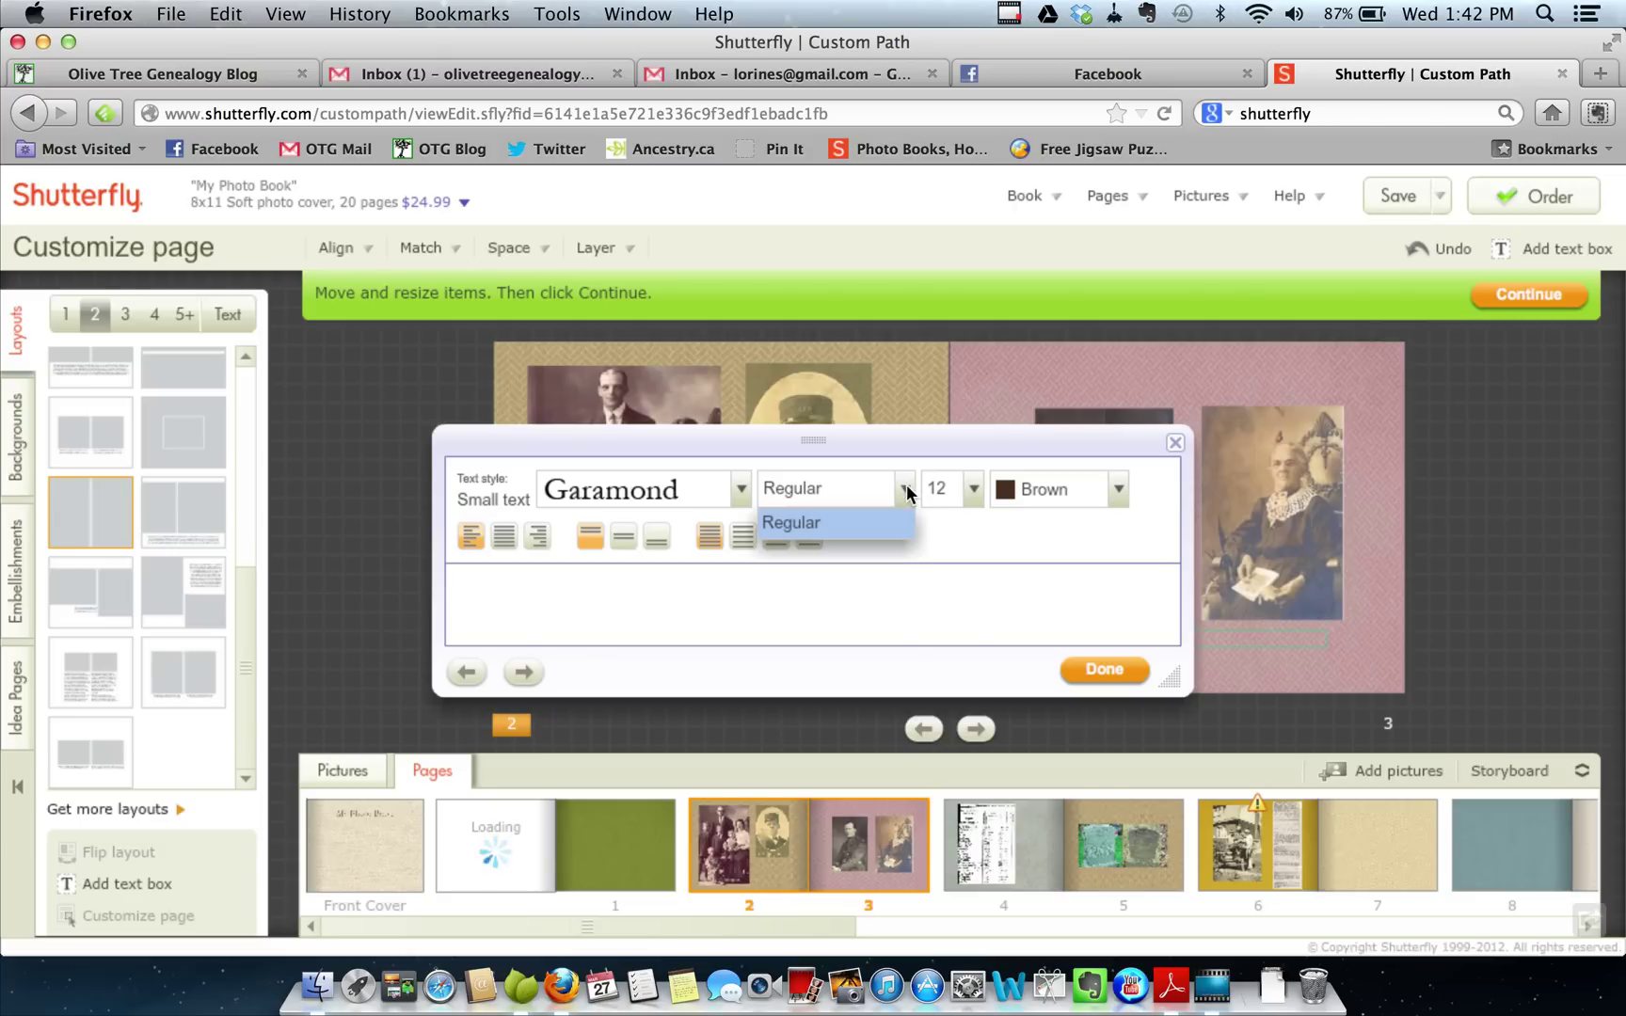
pyautogui.click(906, 484)
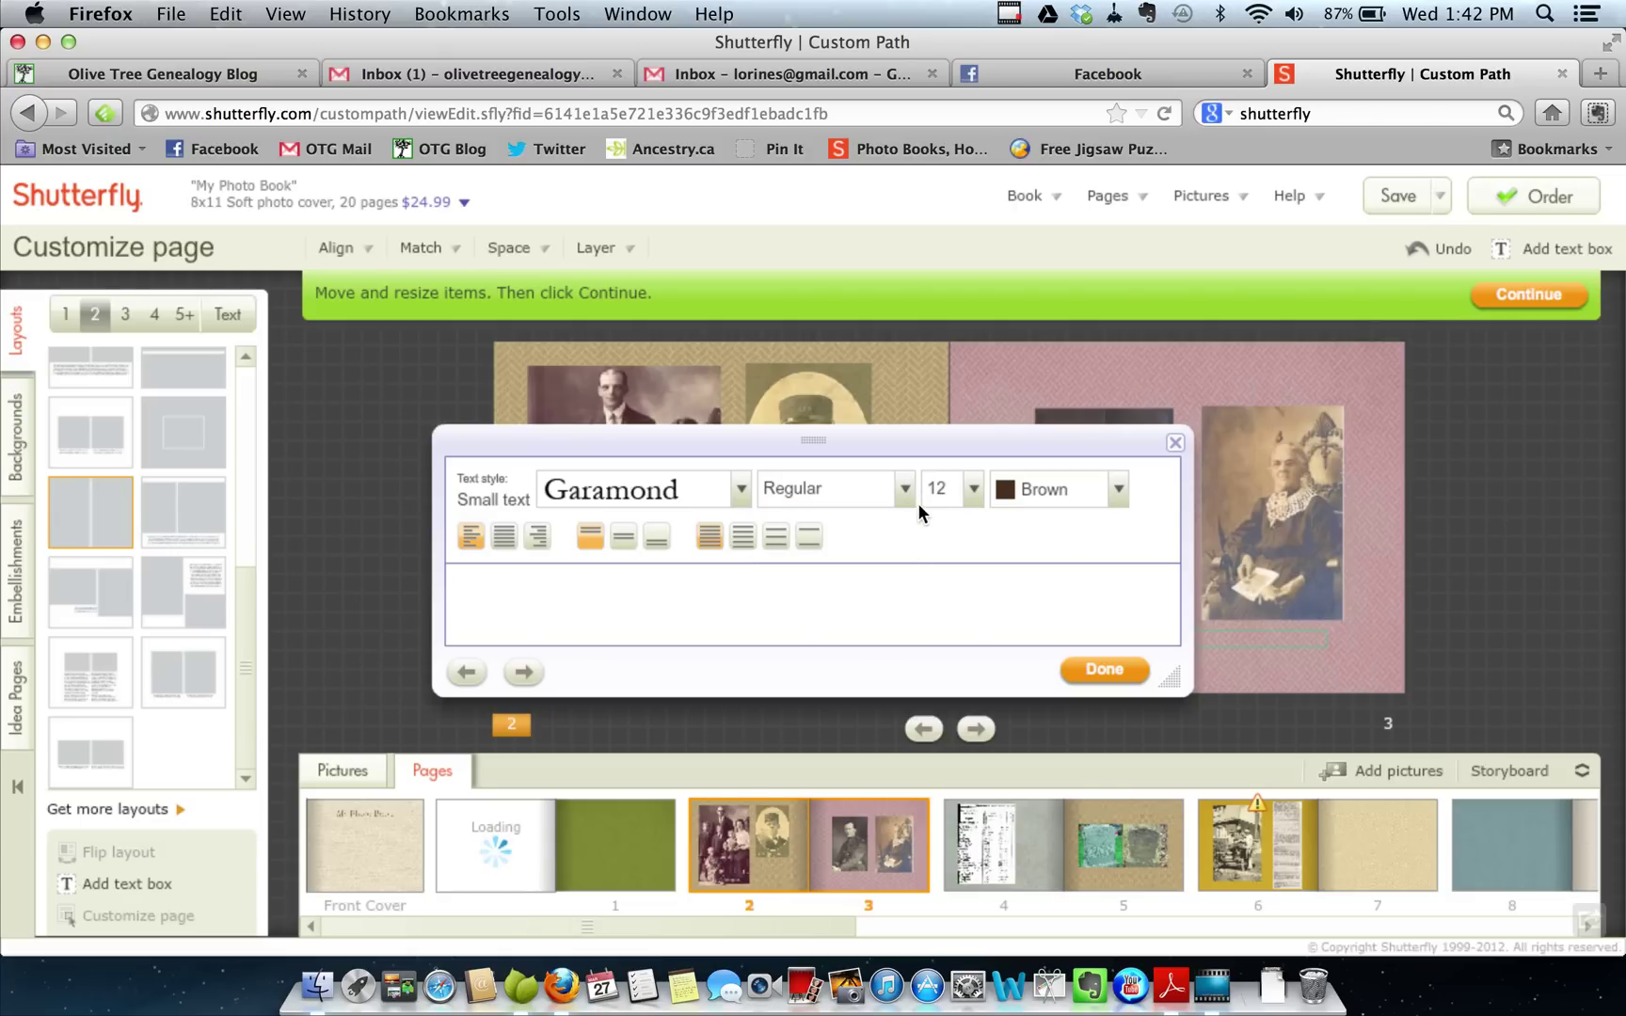
pyautogui.click(972, 491)
pyautogui.click(970, 489)
# Enter a caption with the family's surname followed by "Family of Guelph" and finish customizing page 2
pyautogui.click(700, 593)
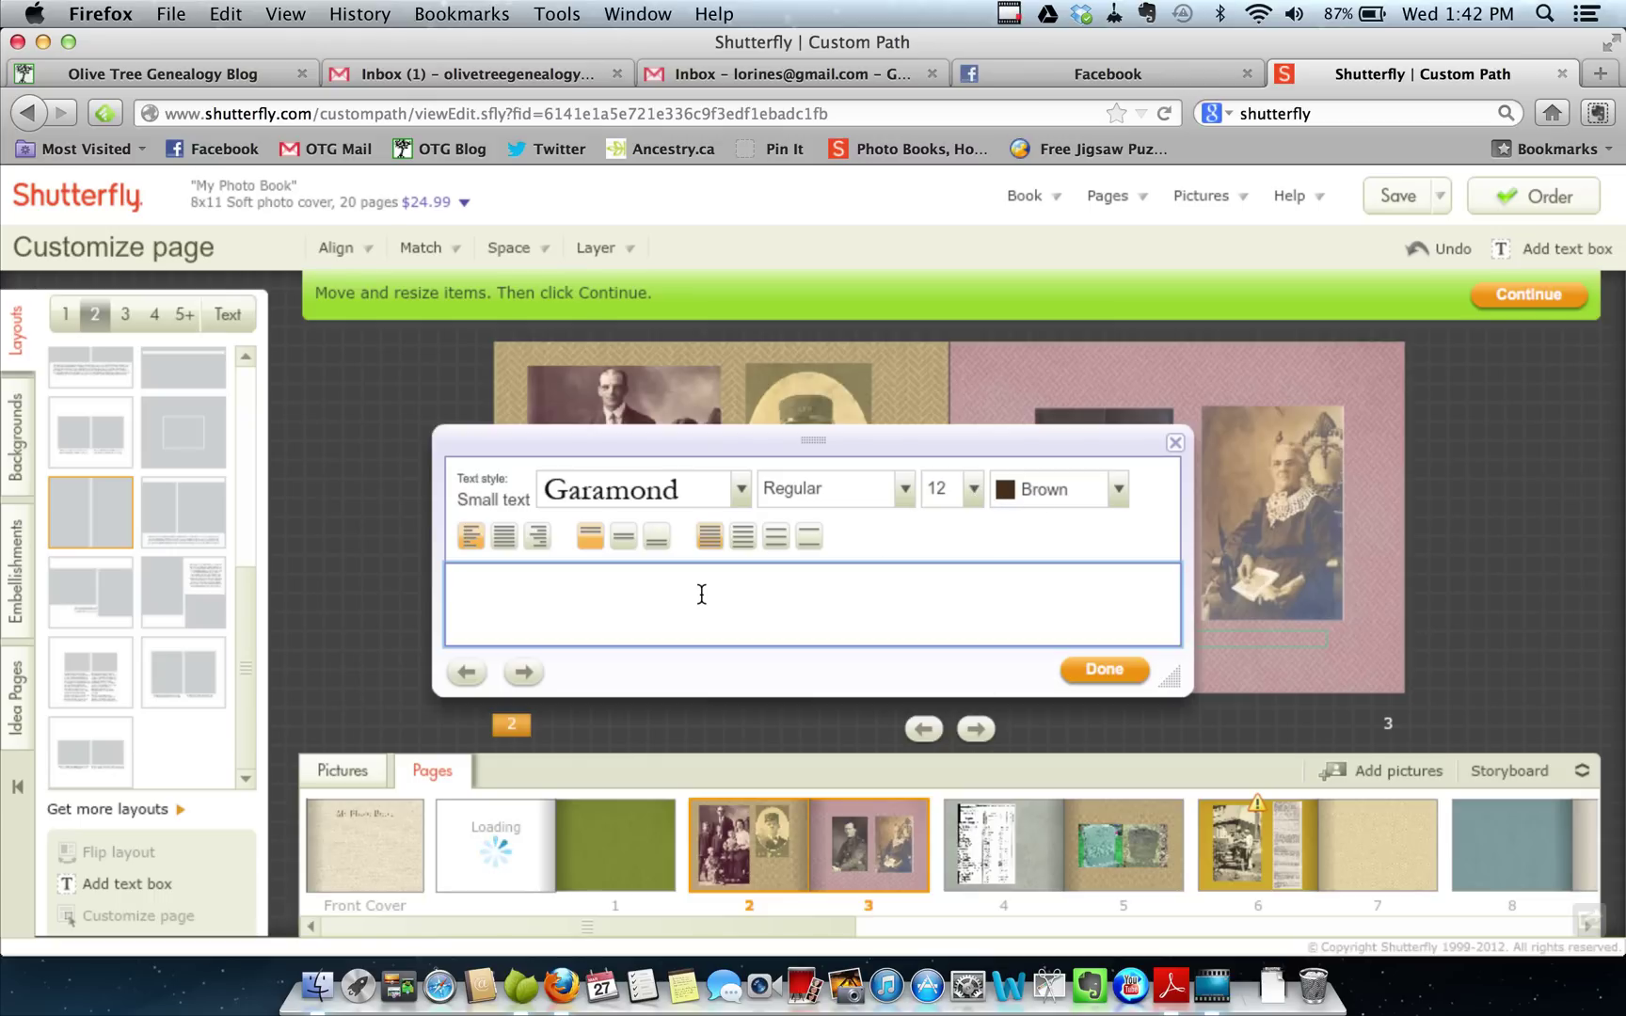
pyautogui.write('McGinnis Family of Gulep')
pyautogui.press('BackSpace')
pyautogui.press('BackSpace')
pyautogui.press('BackSpace')
pyautogui.write('elp')
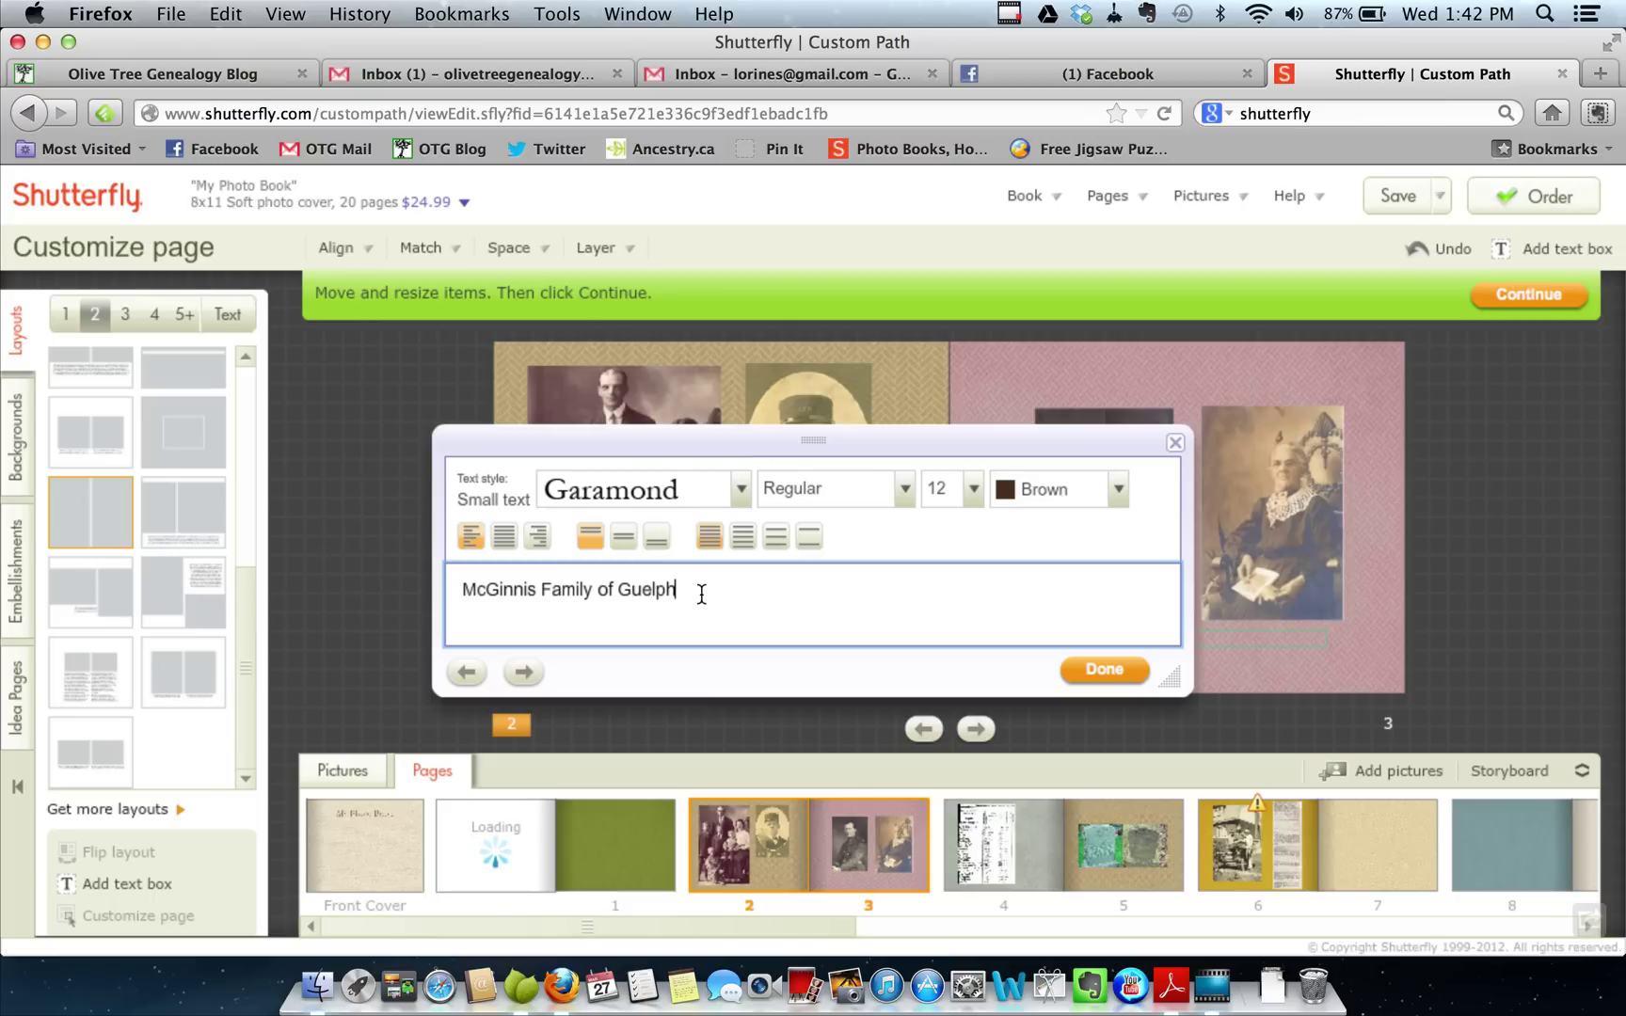
pyautogui.write('h')
pyautogui.click(1083, 676)
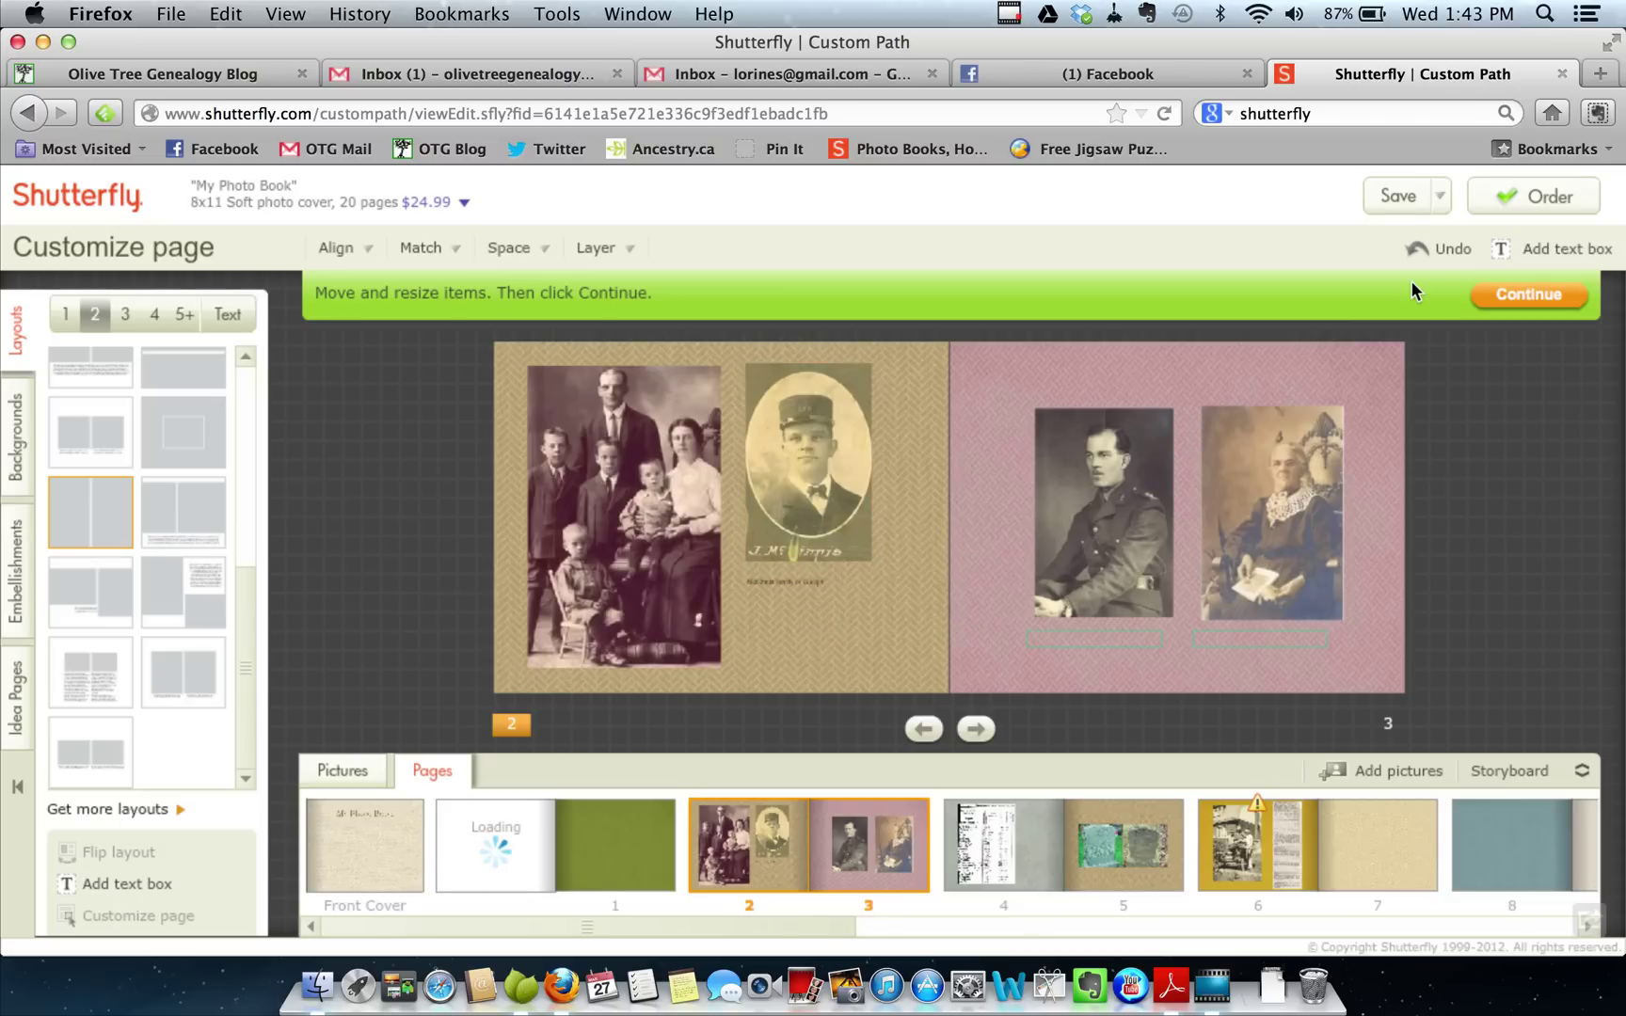
pyautogui.click(1526, 294)
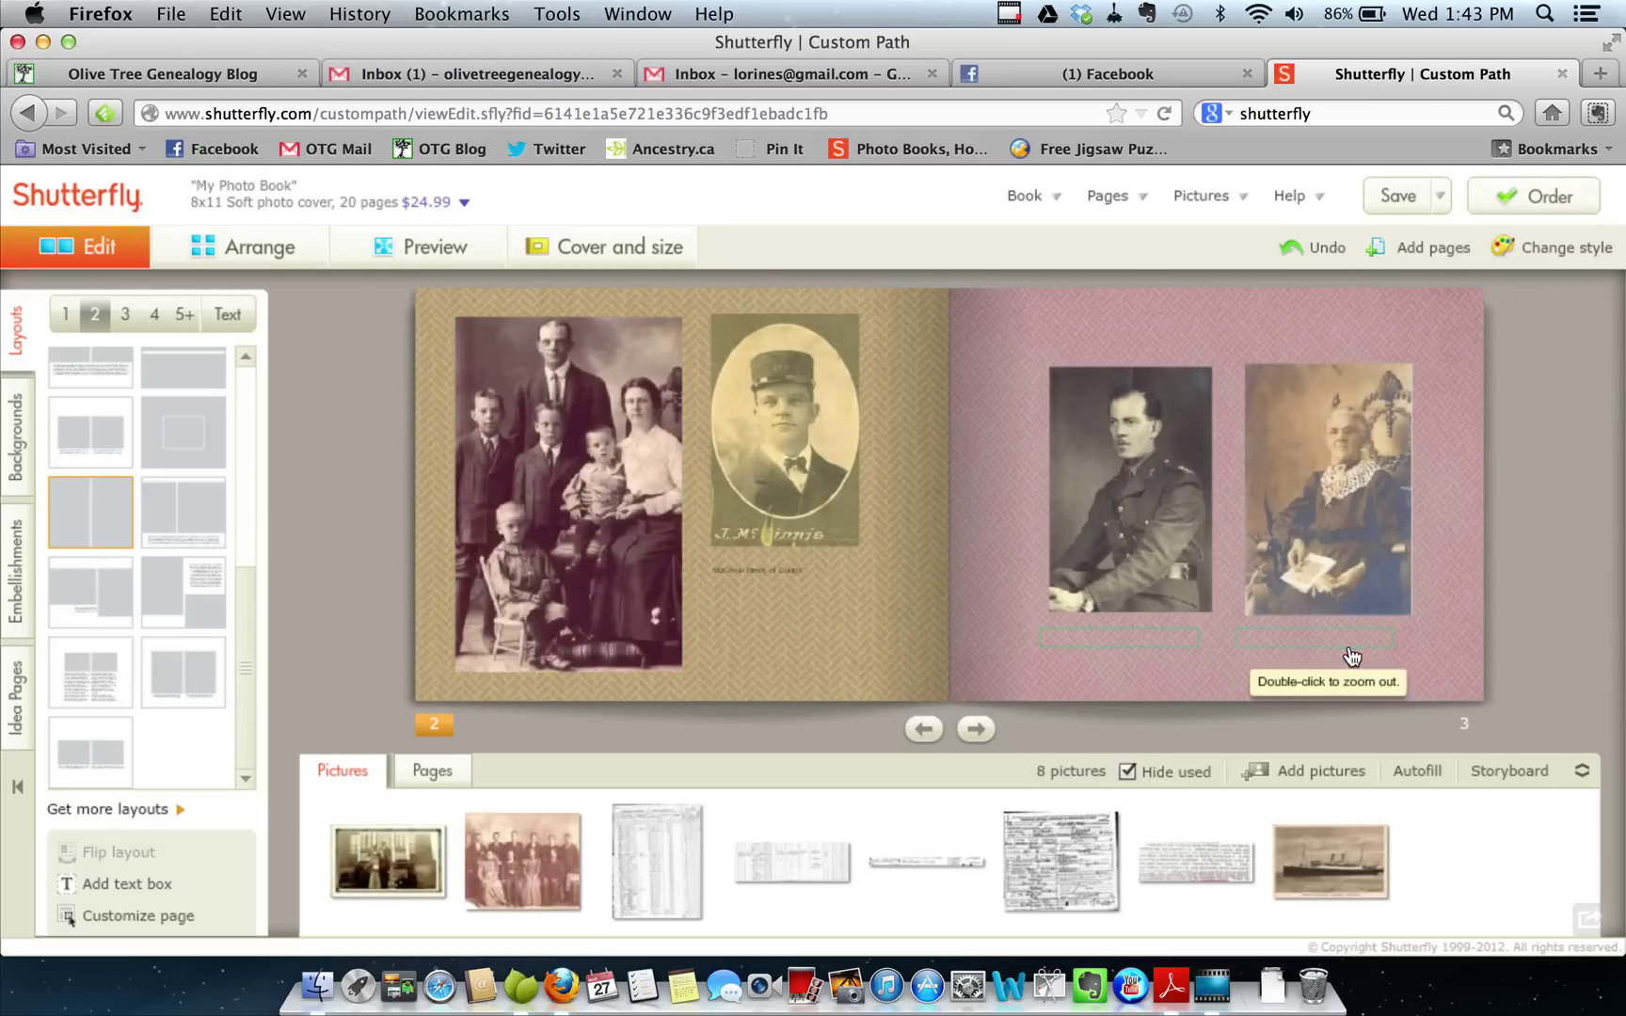
# Enter a short caption beneath the uniformed man's photo on page 3
pyautogui.click(1160, 643)
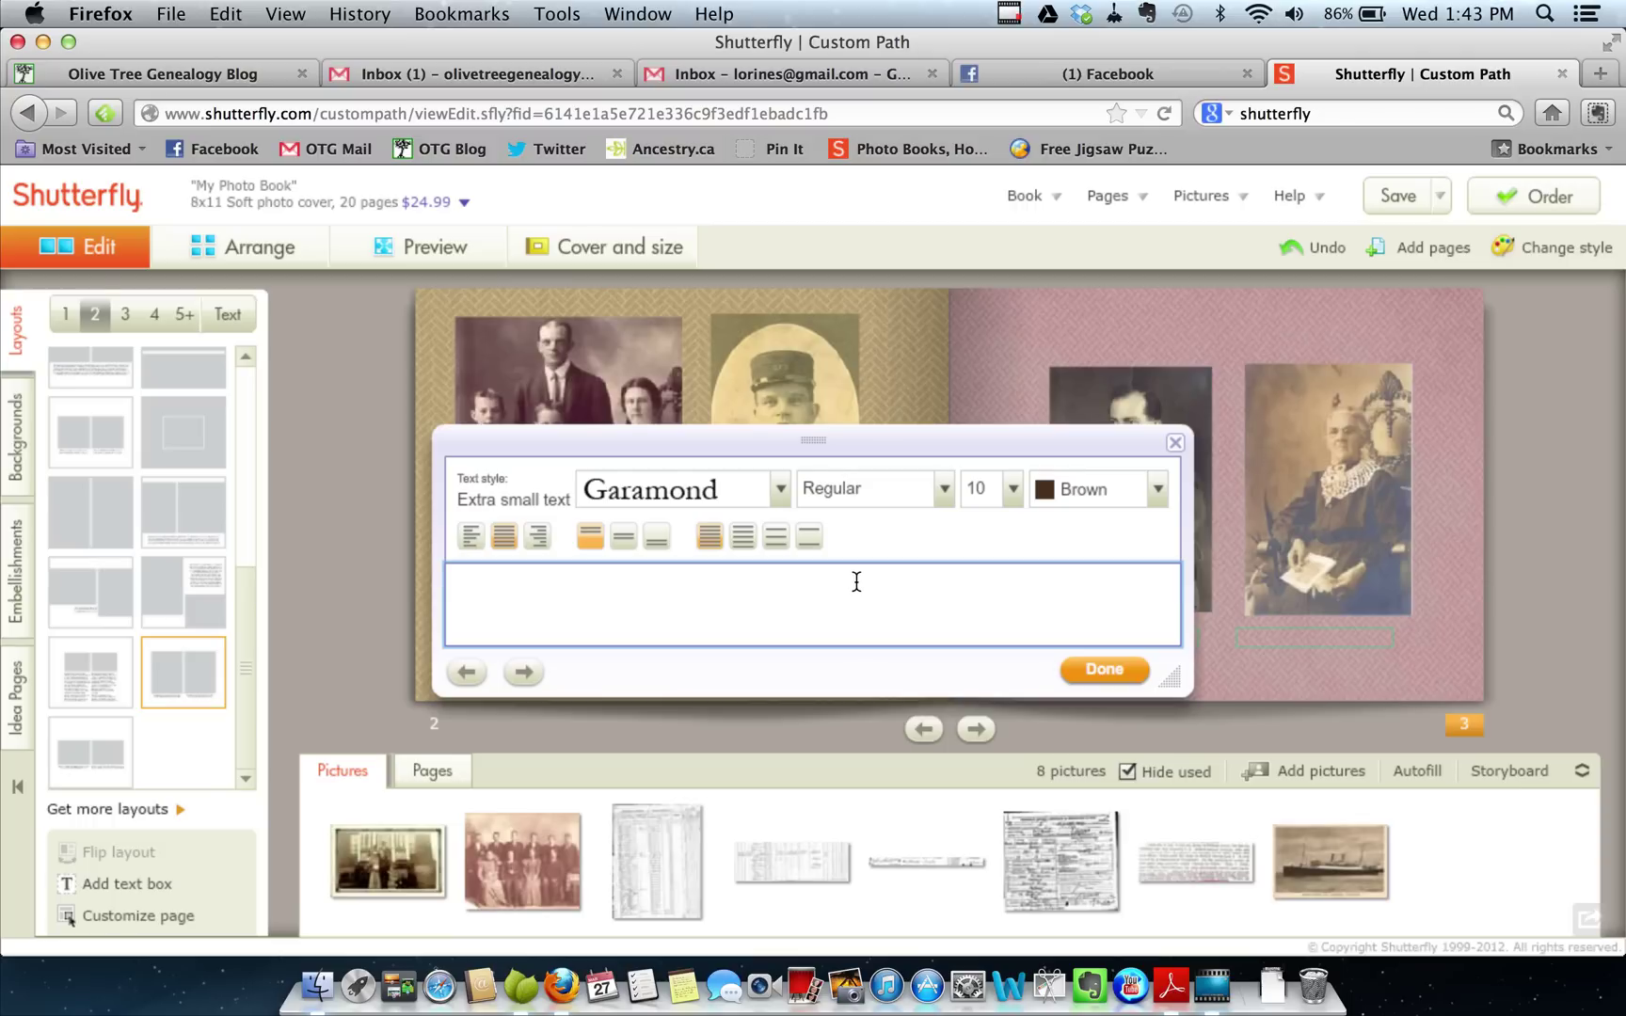
pyautogui.write('asllfiifn   ddgg')
pyautogui.click(1123, 681)
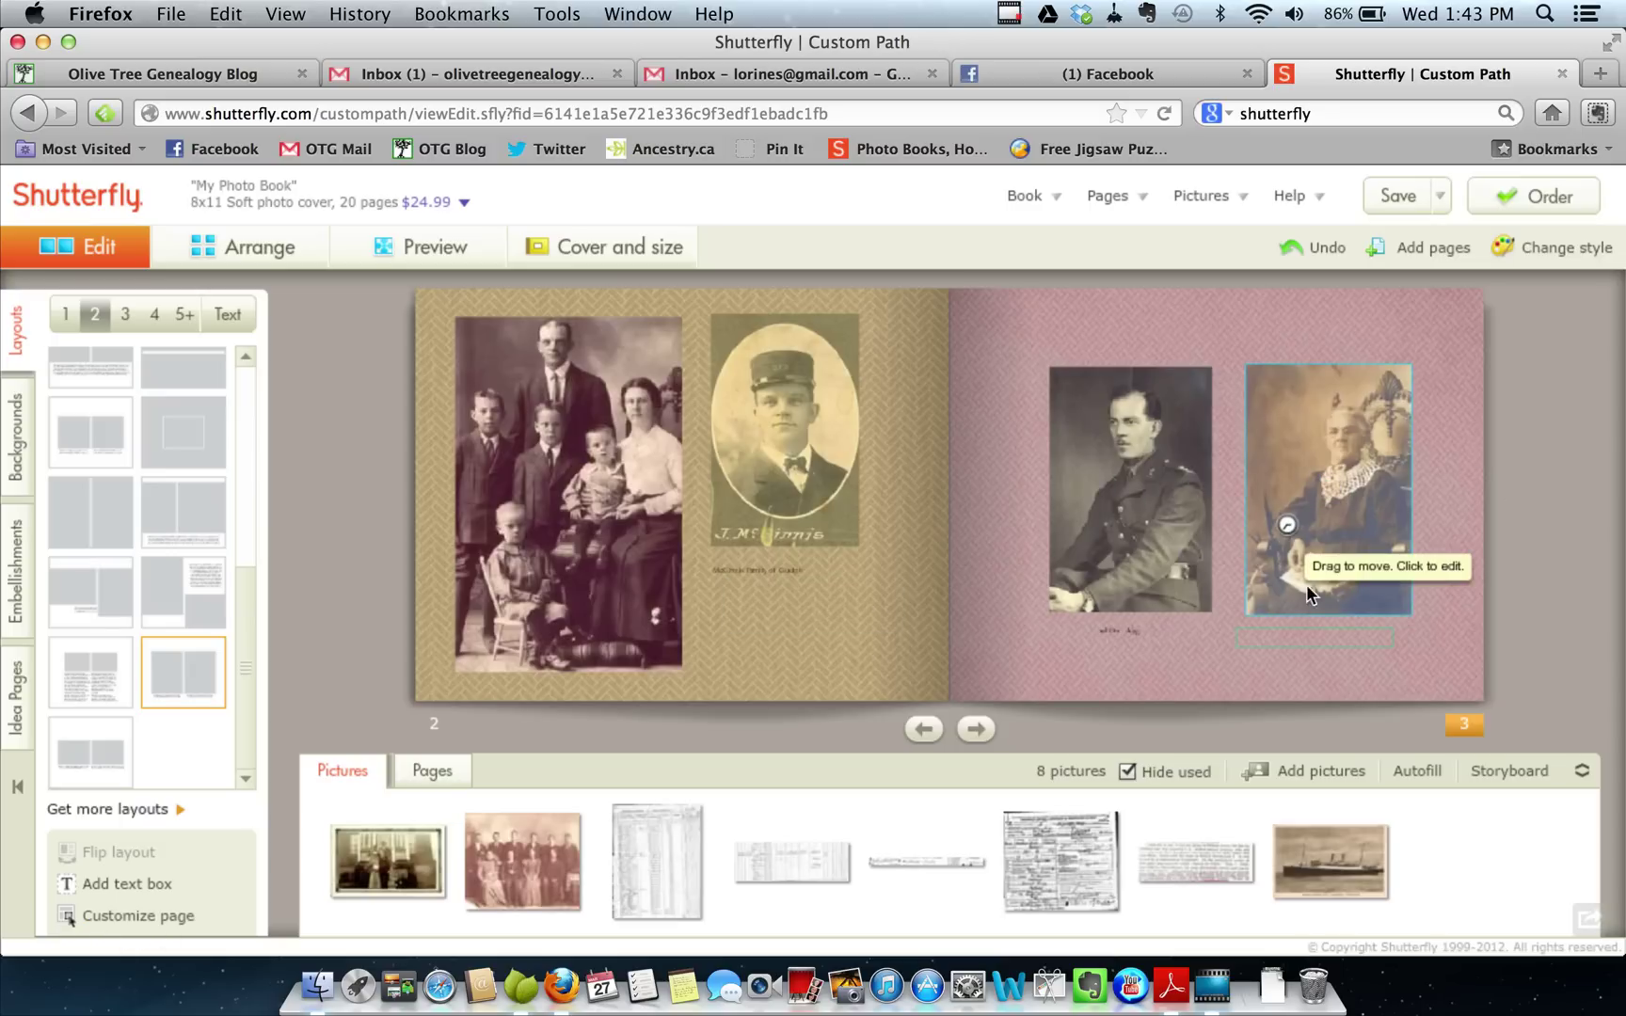
# View the seated woman's photo from page 3 in the picture editor and return to the book's front cover
pyautogui.click(1315, 646)
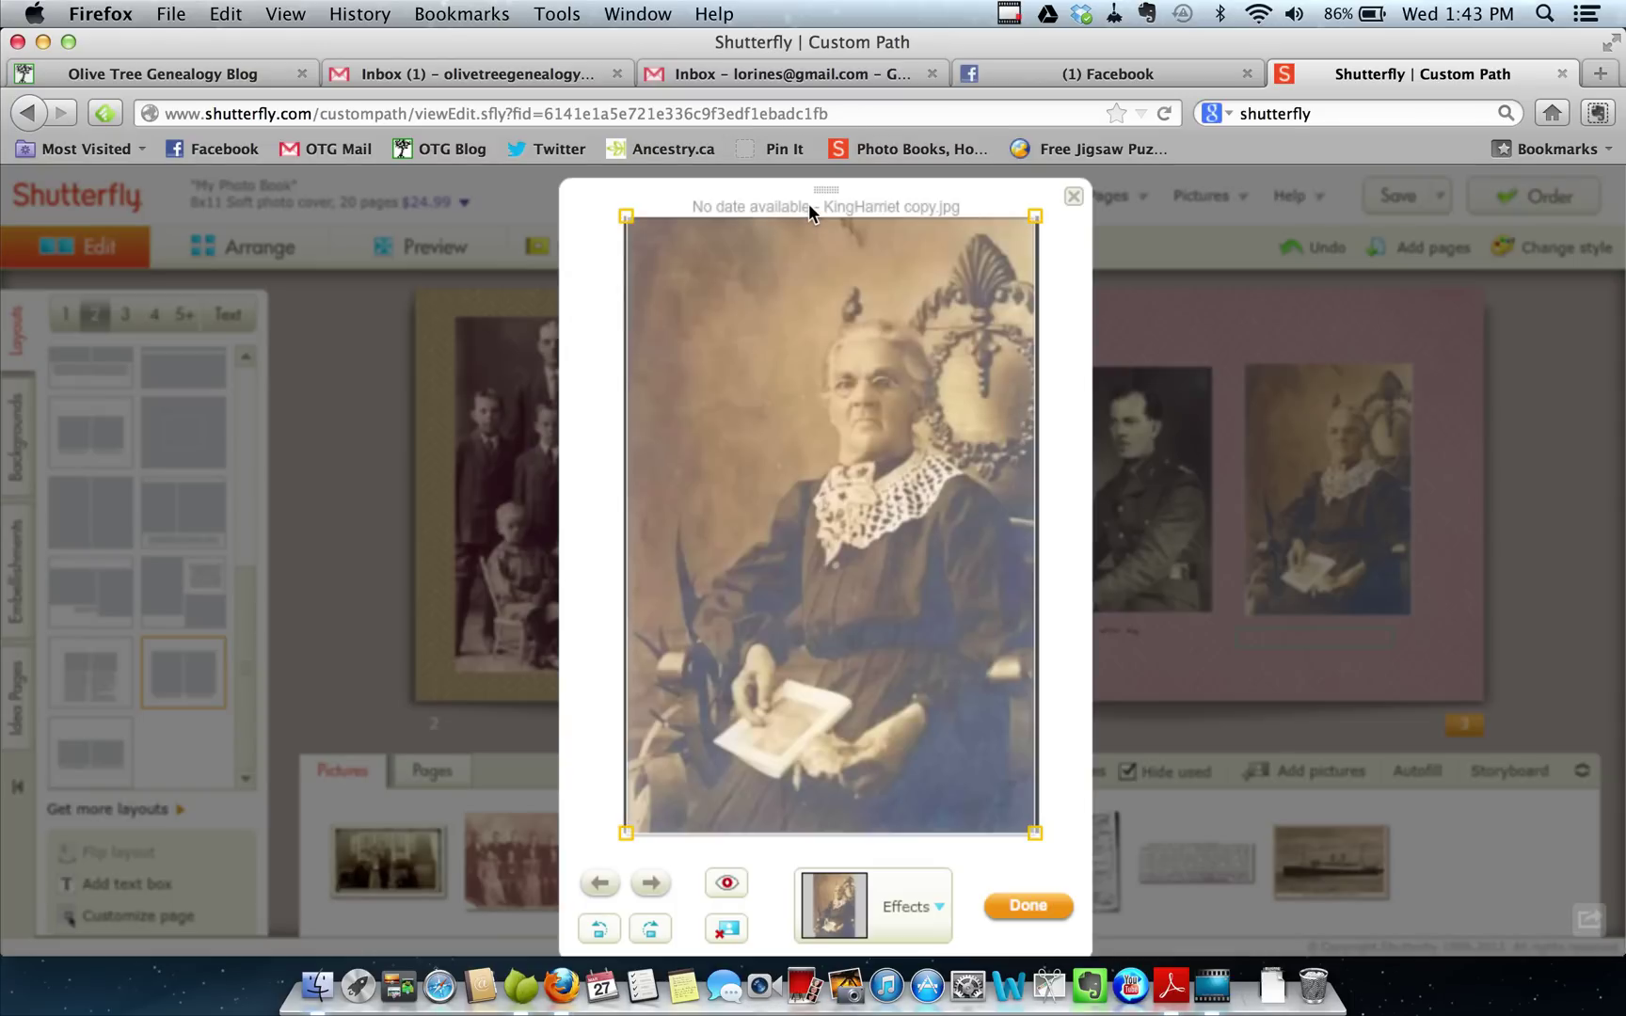
pyautogui.click(1025, 905)
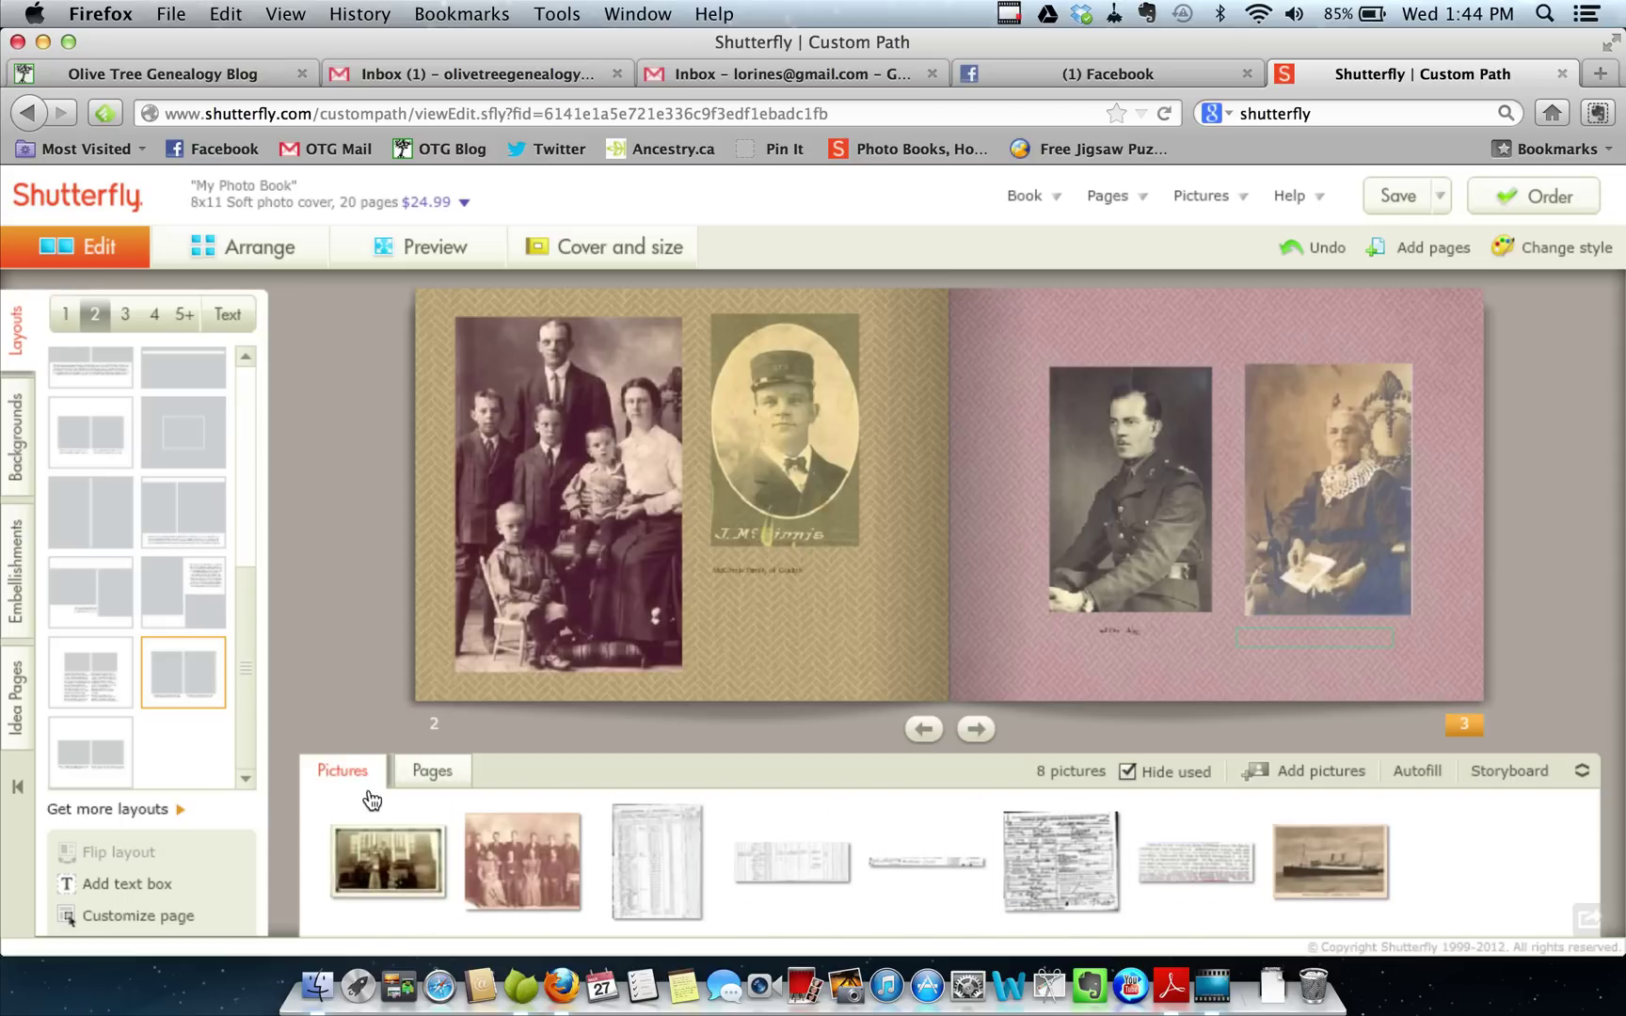
pyautogui.click(436, 773)
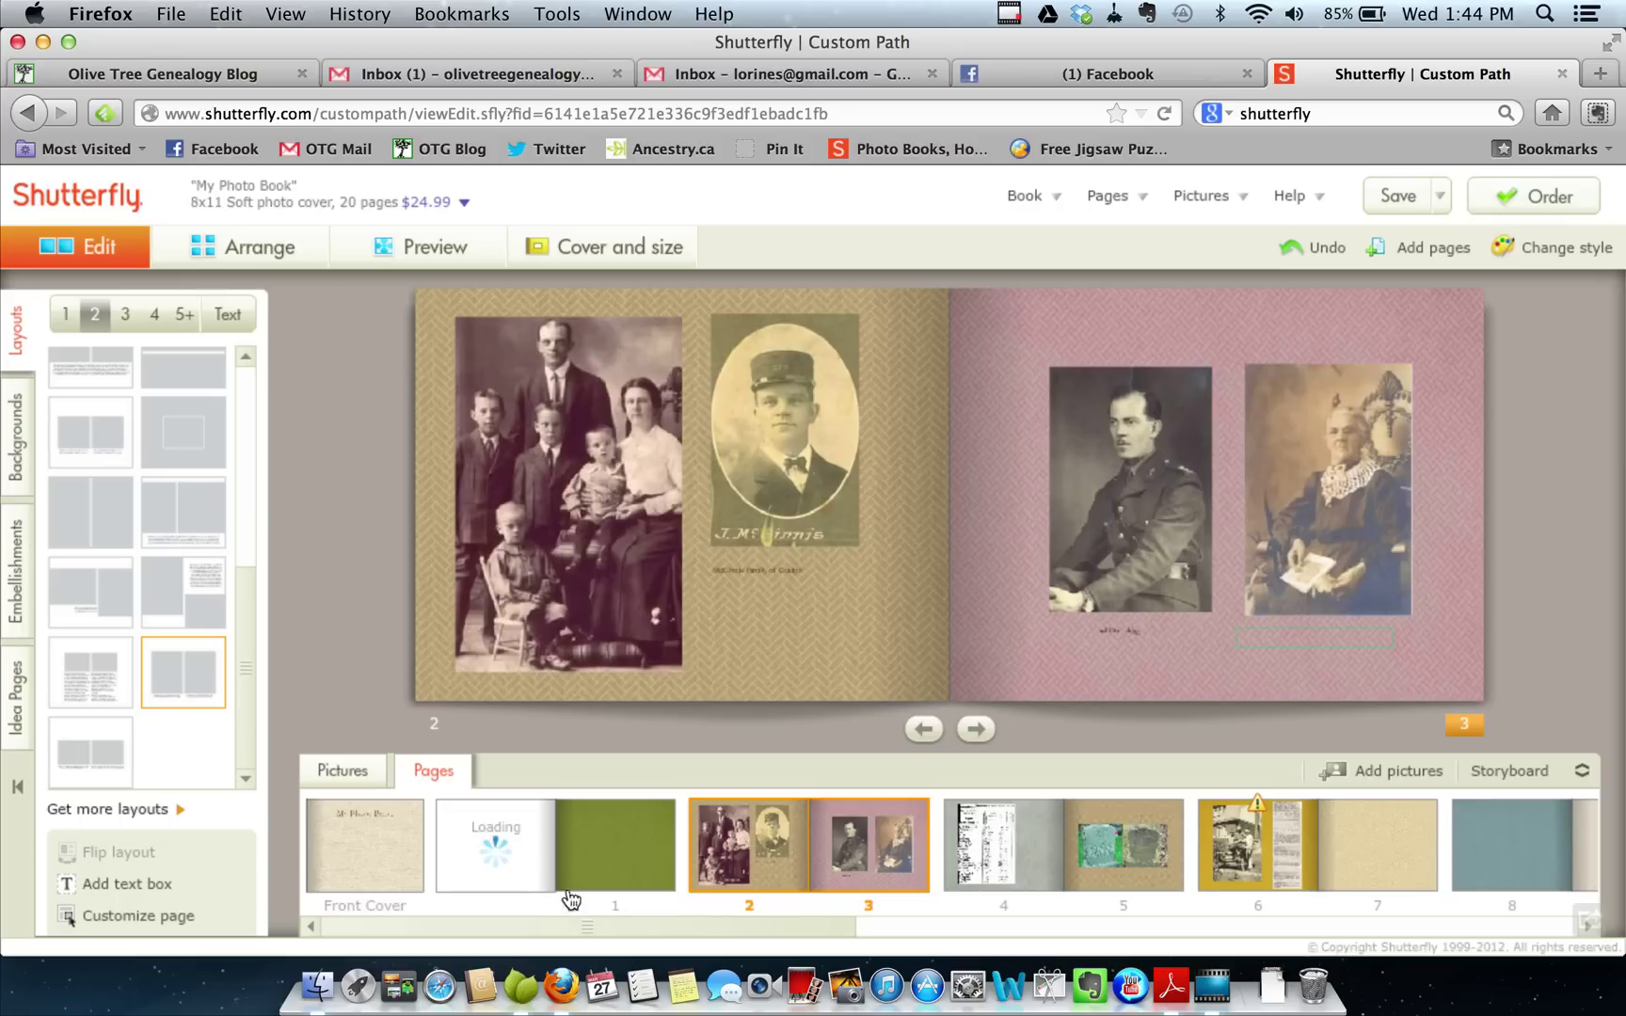
pyautogui.click(391, 857)
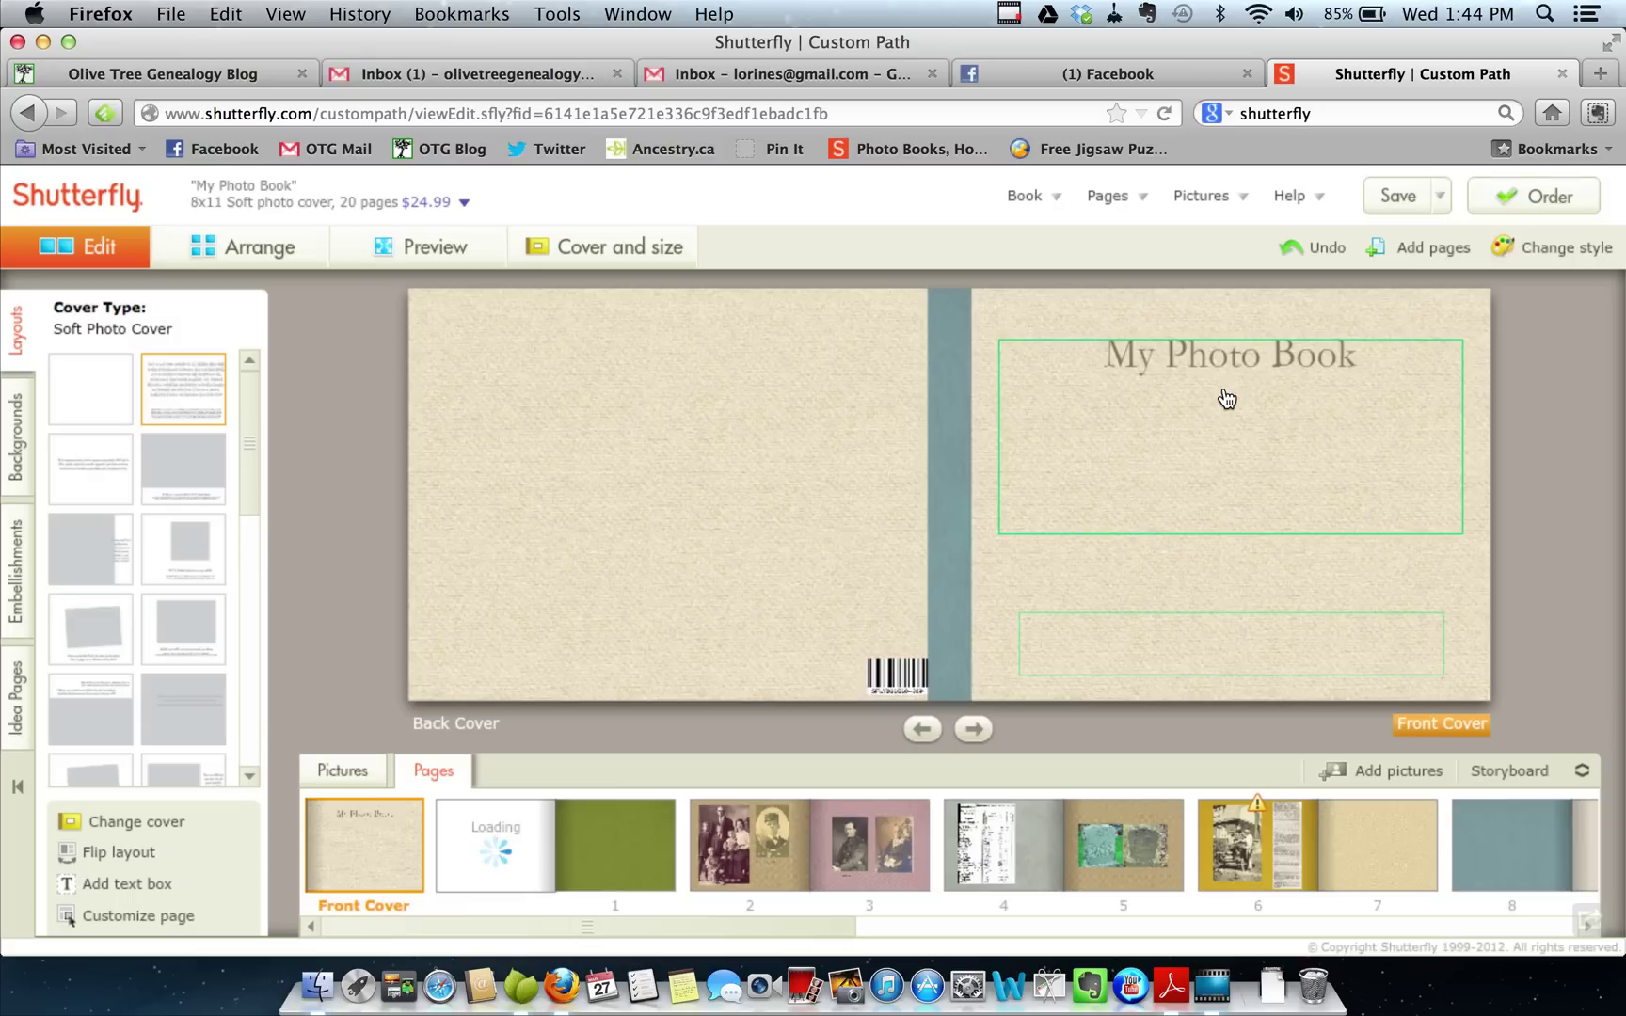
# Replace the front cover's placeholder title with the family's surname followed by "Memories"
pyautogui.click(1224, 360)
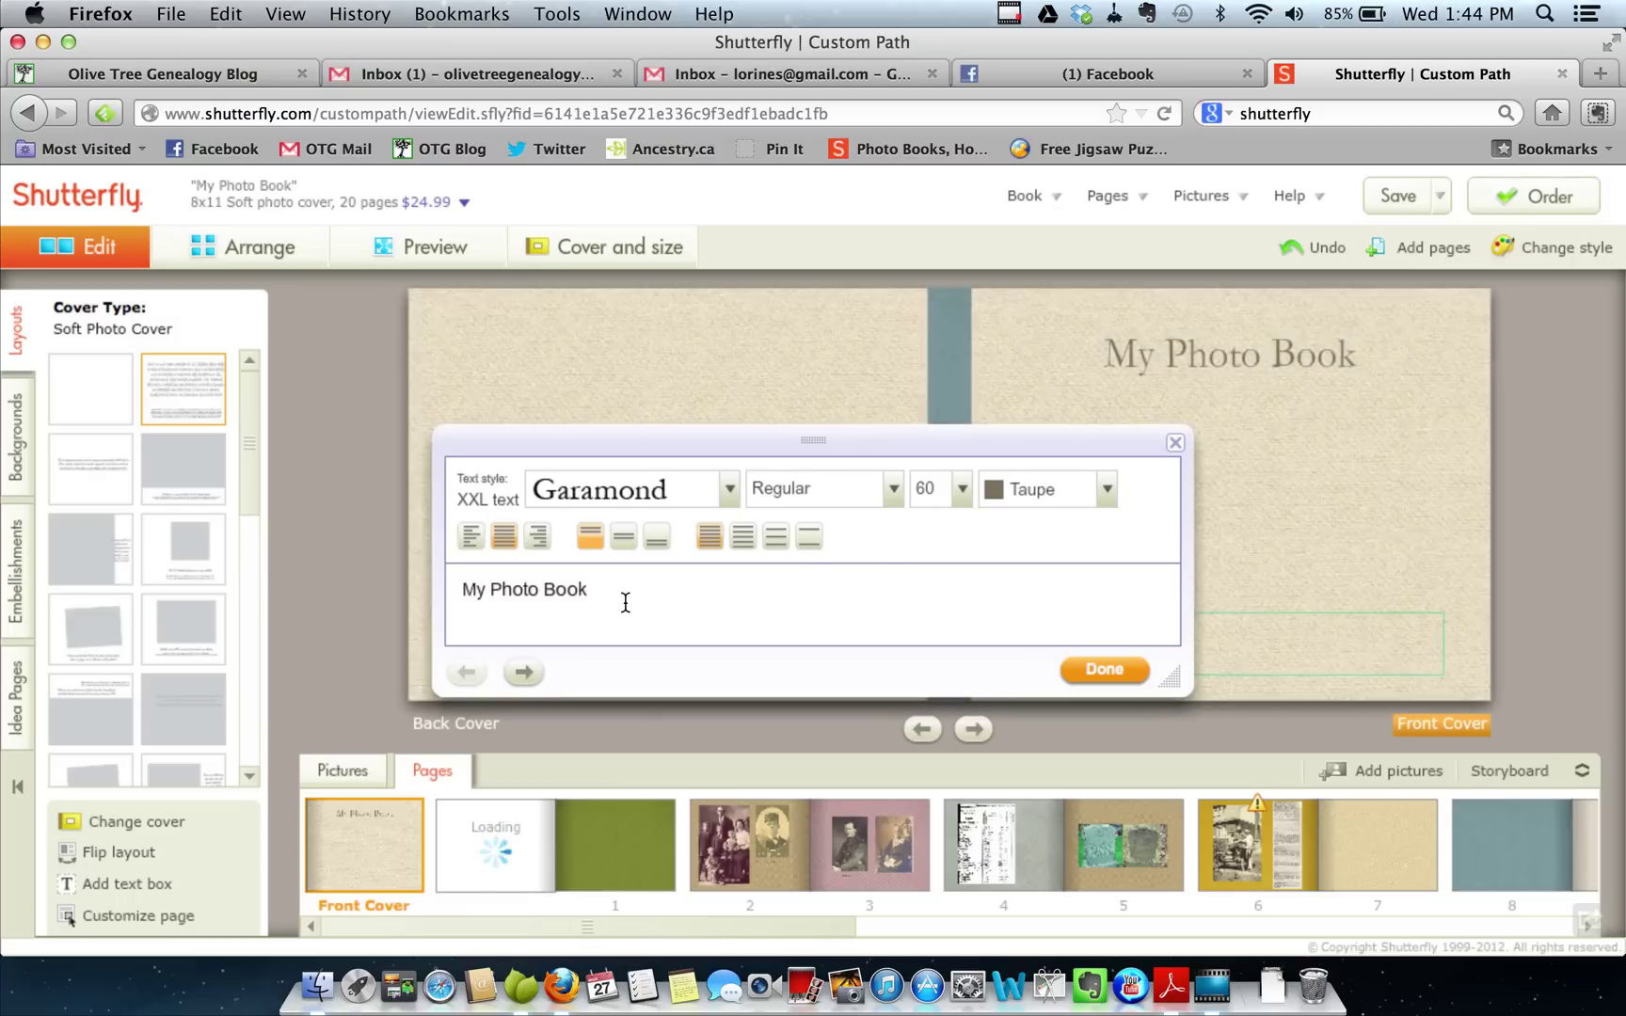
pyautogui.moveTo(589, 589); pyautogui.dragTo(403, 574)
pyautogui.write('Mc')
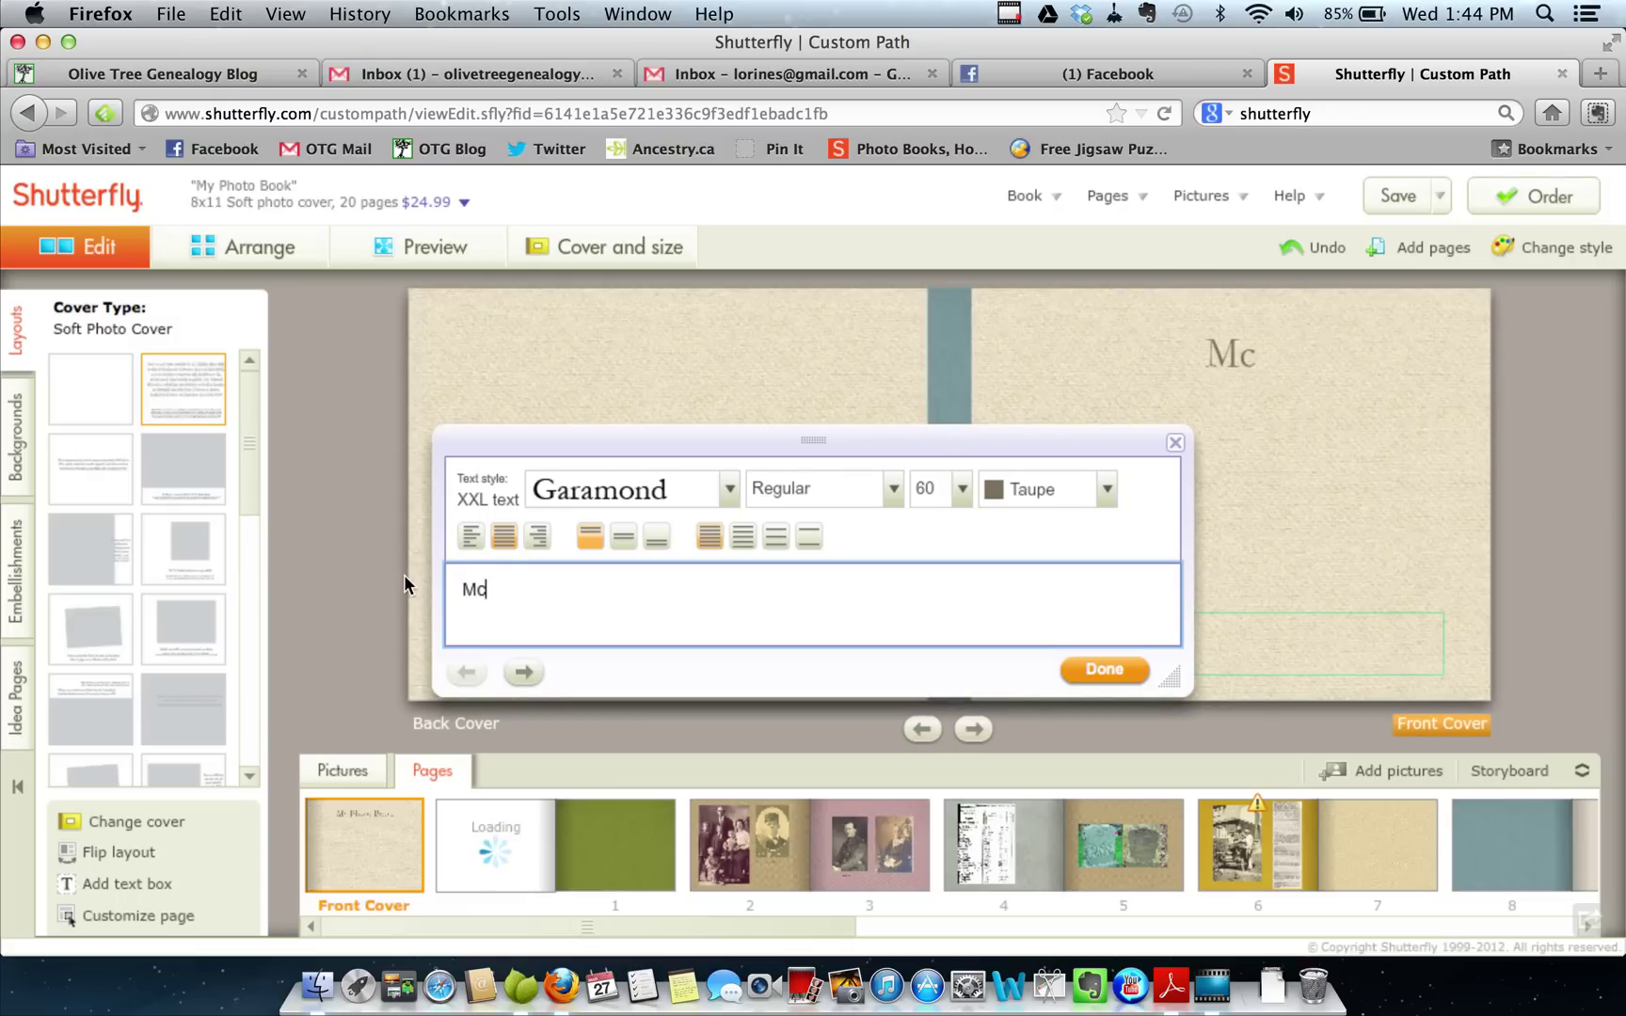
pyautogui.write('Ginnis M')
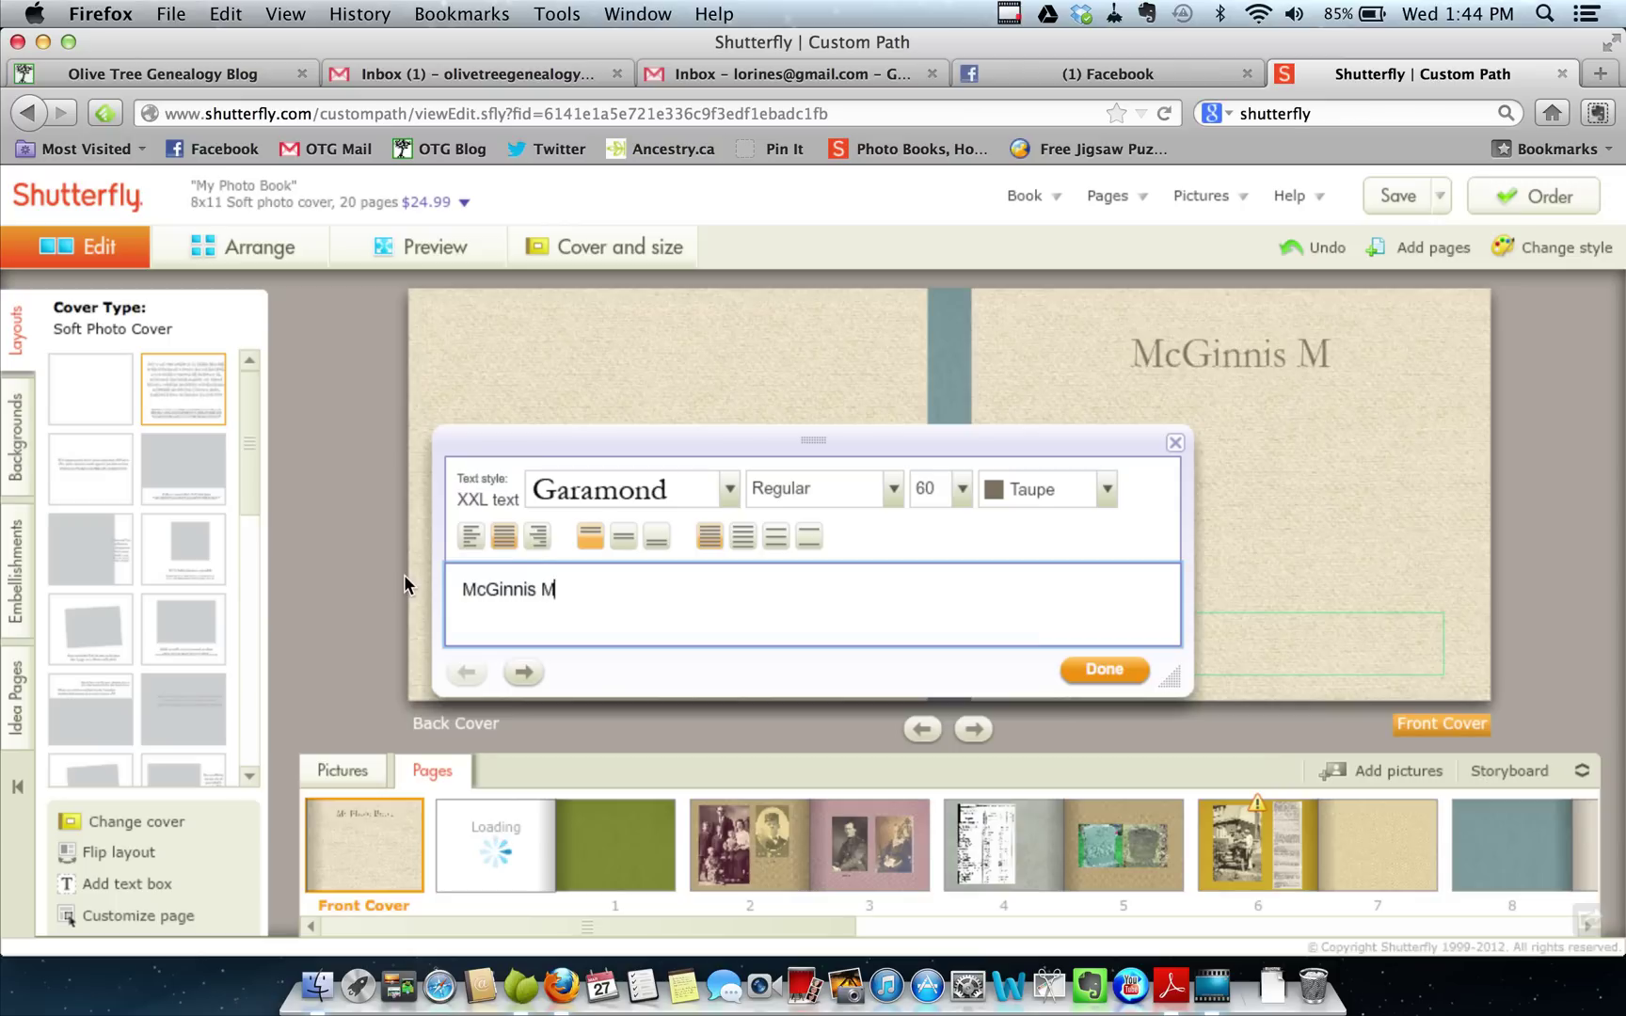
pyautogui.write('emories')
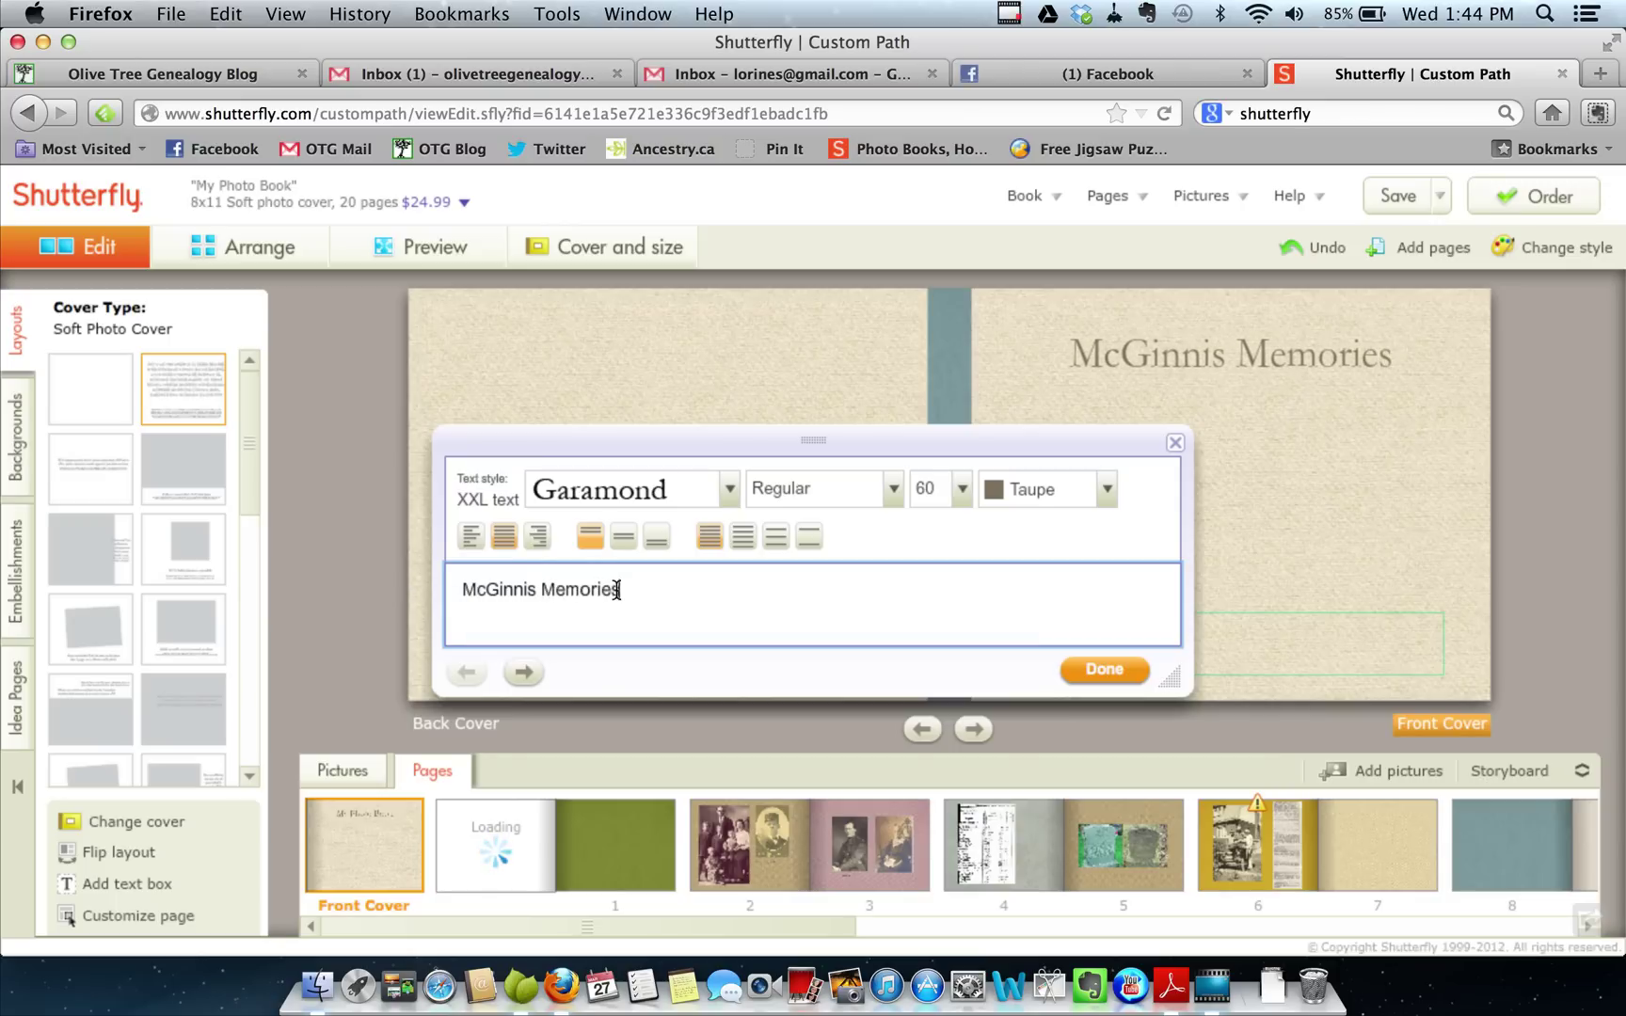
# Try left and right alignment on the front cover title, restoring centred alignment
pyautogui.click(473, 537)
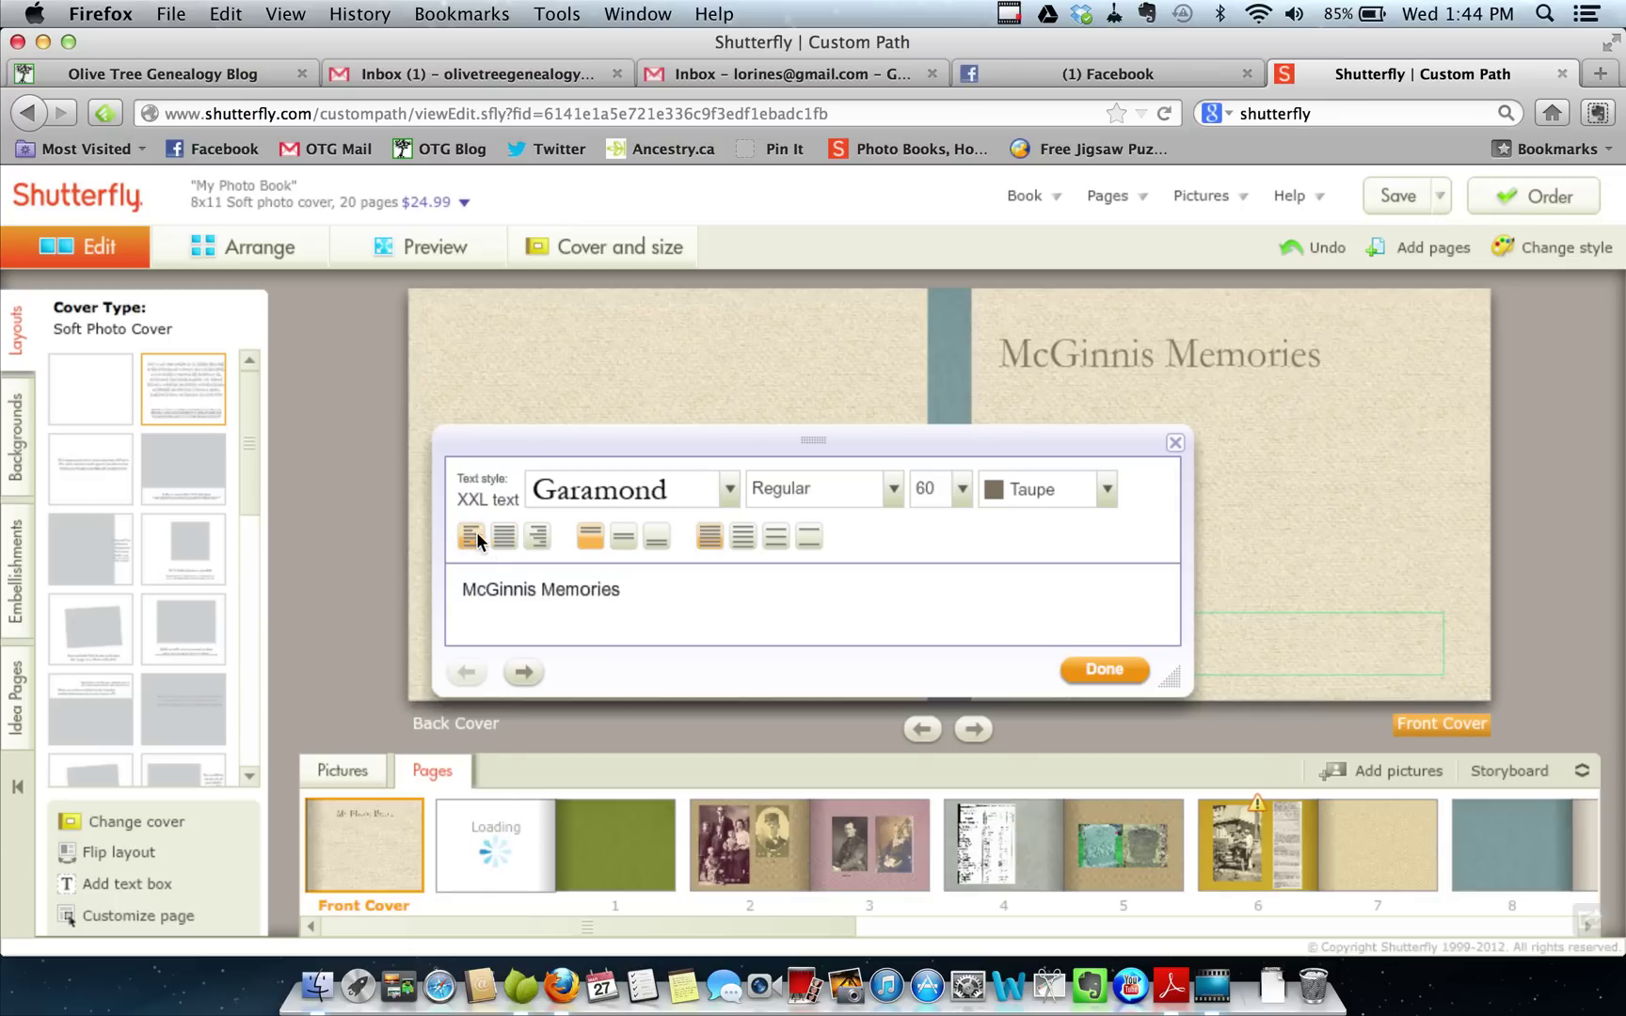
pyautogui.click(504, 541)
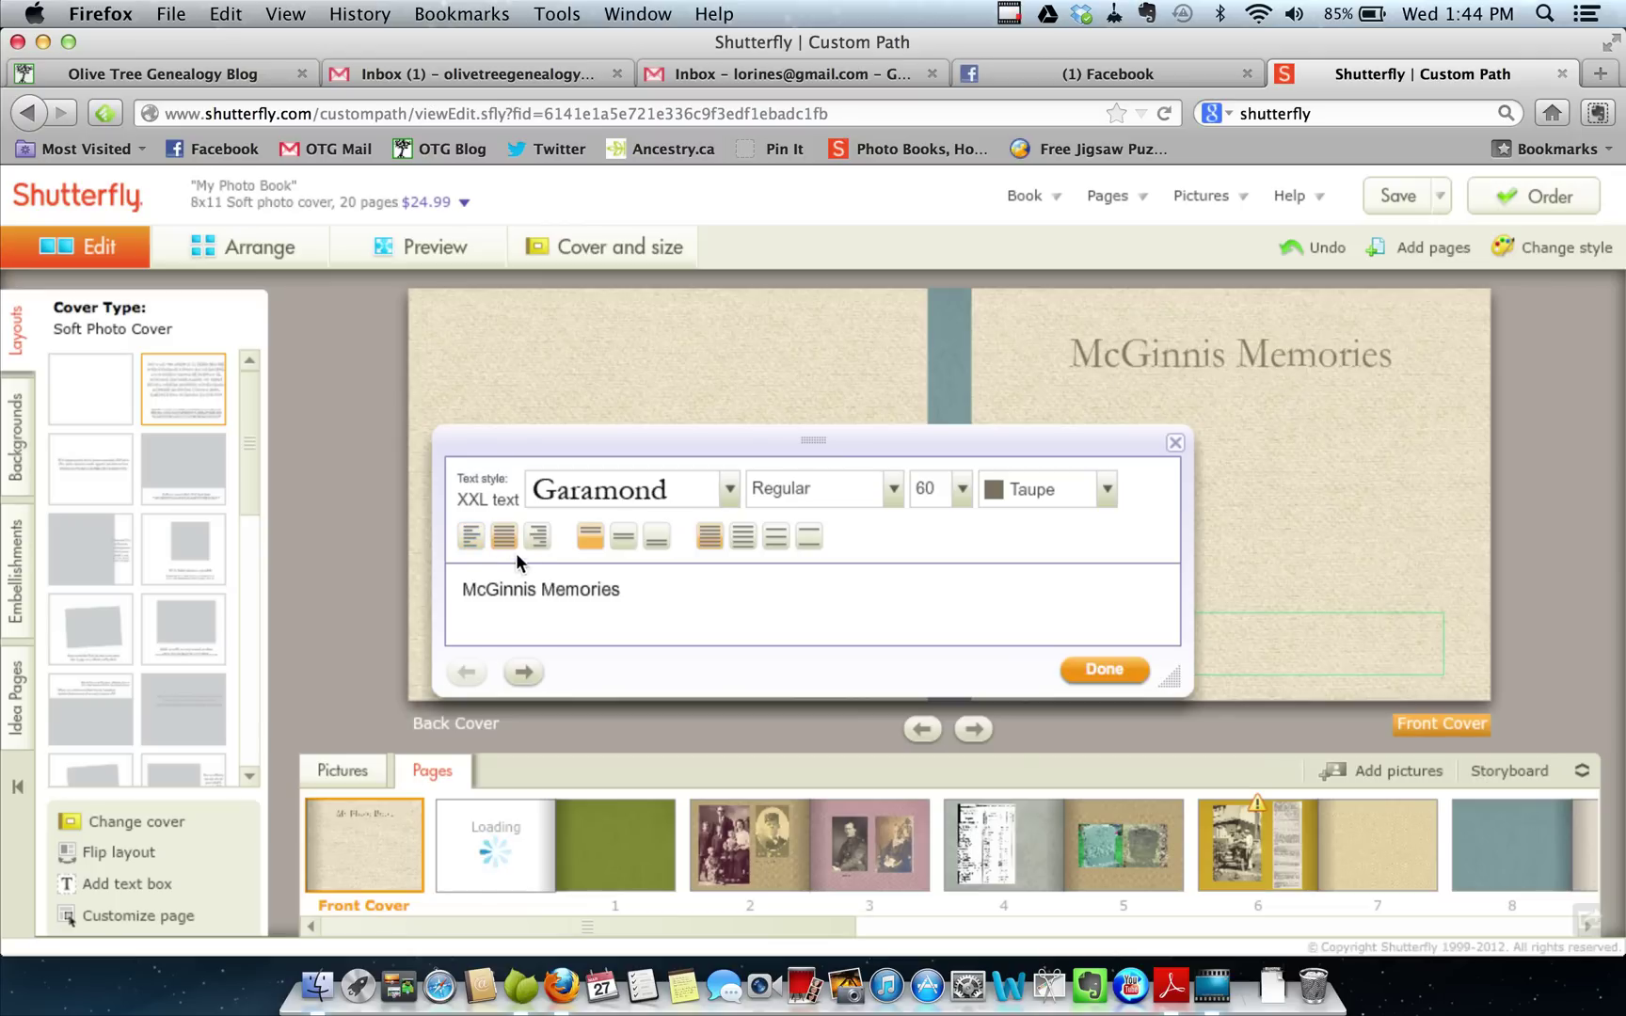
pyautogui.click(533, 538)
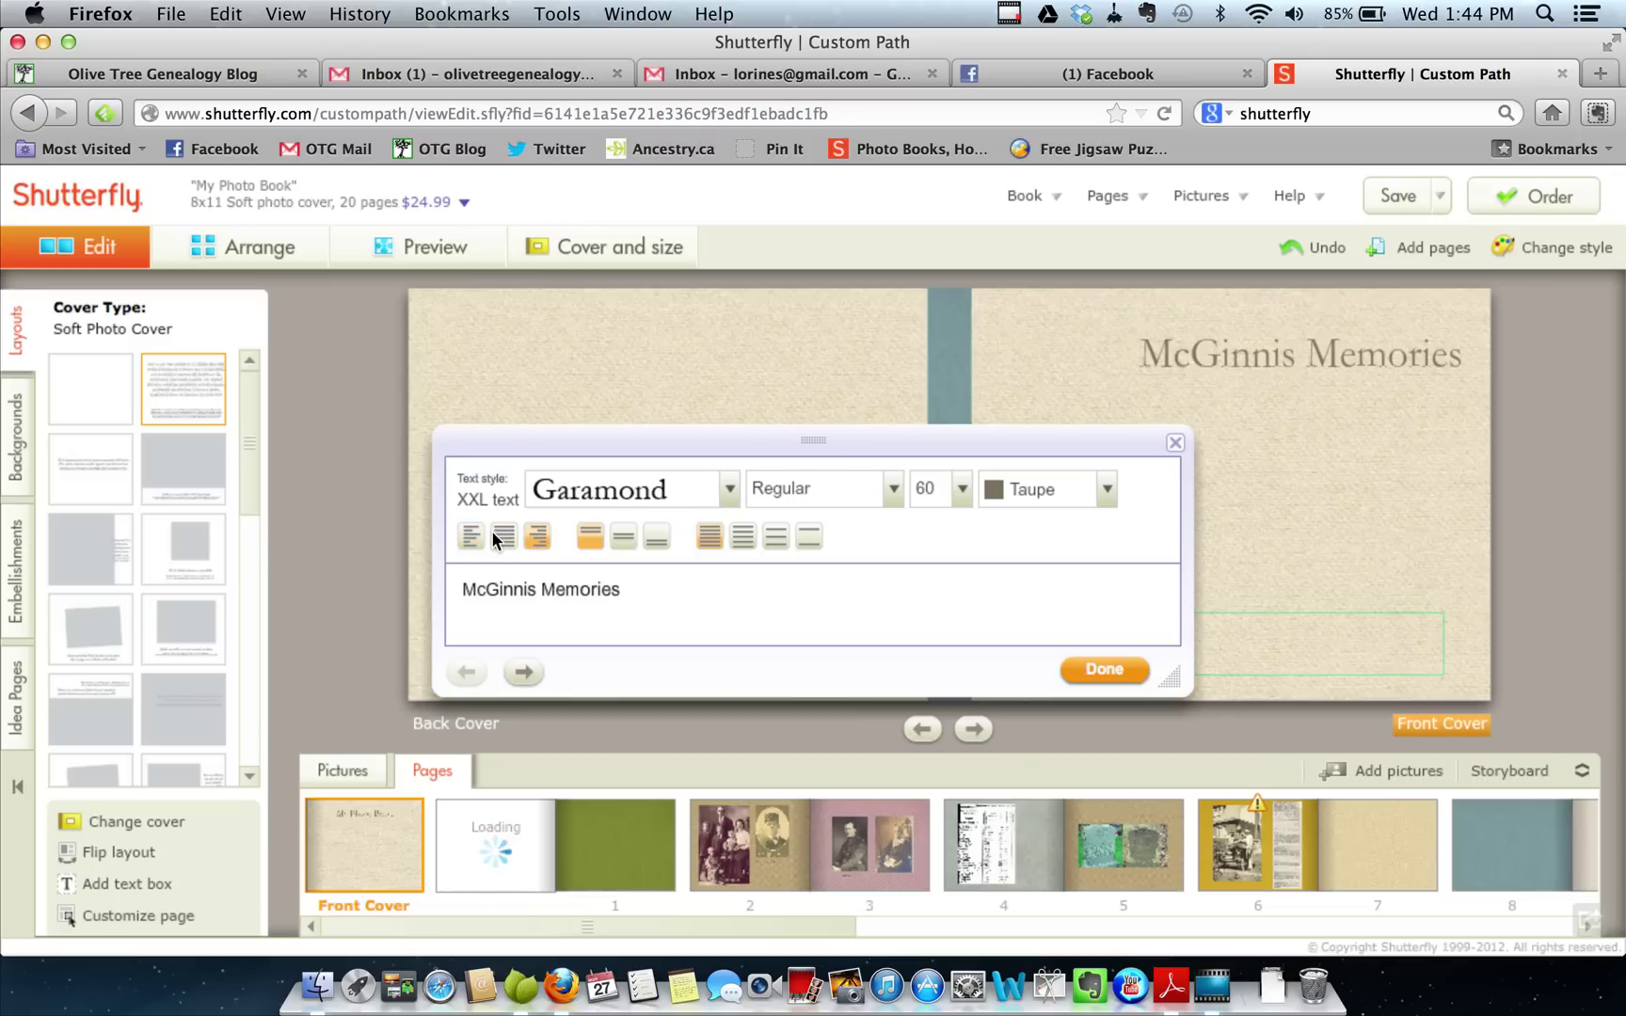
pyautogui.click(495, 536)
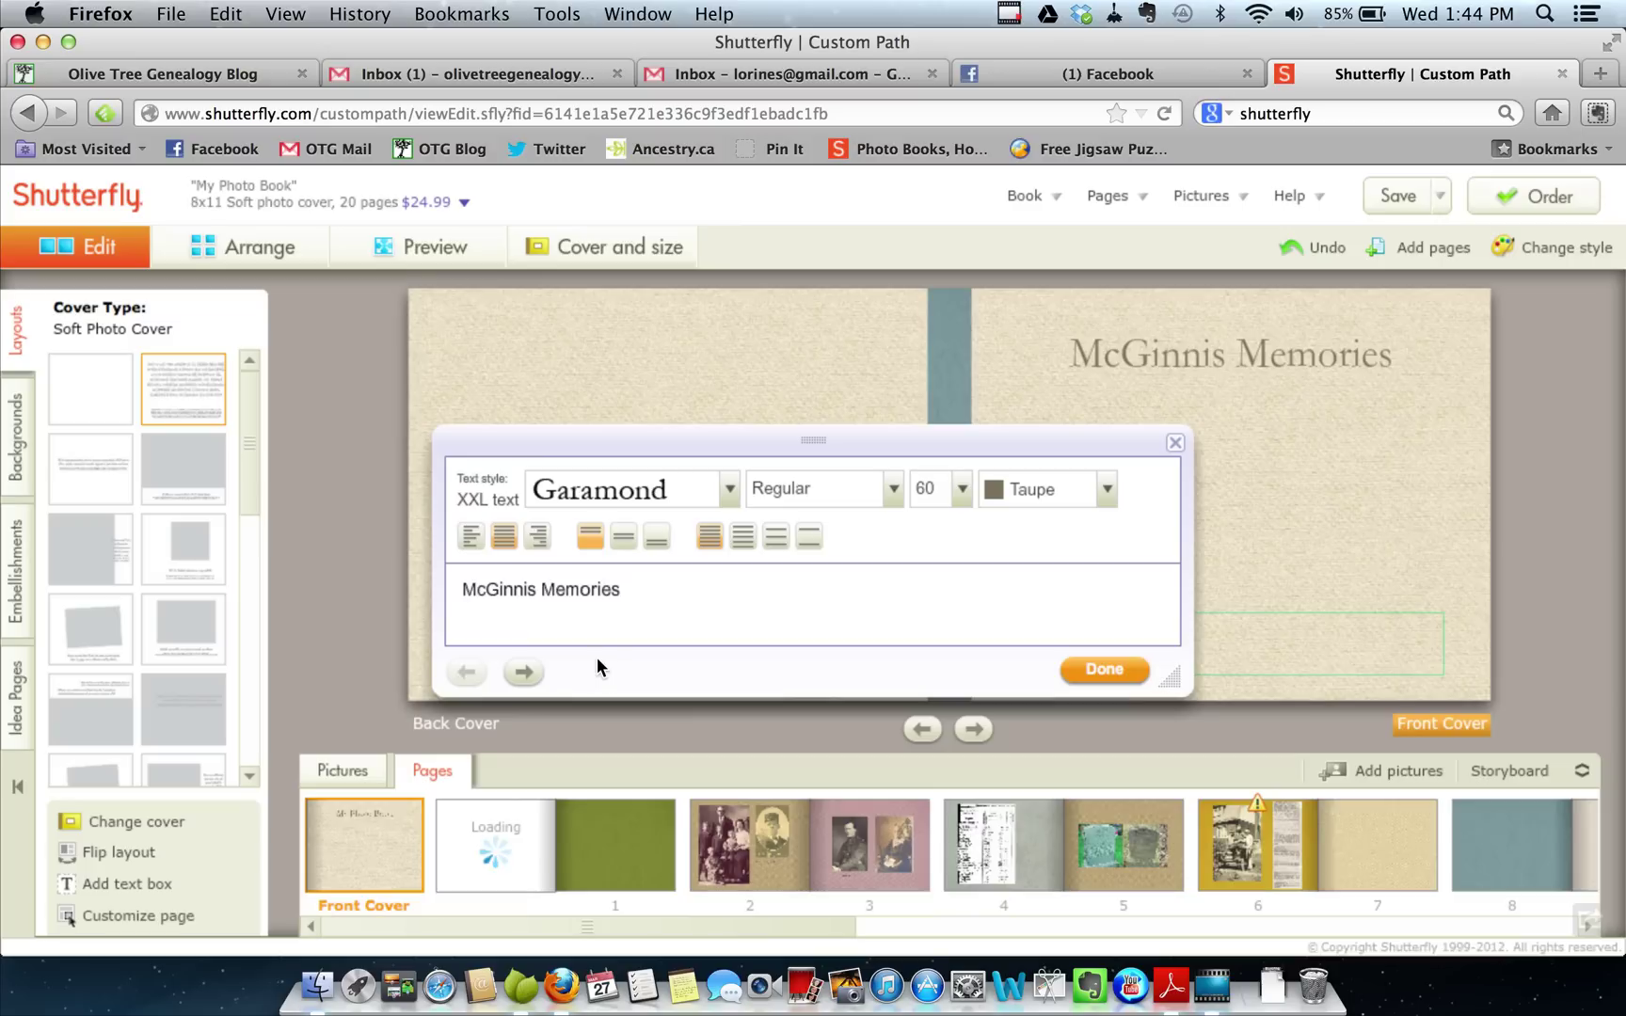
# Extend the front cover title with ": The Story of ...." after the word "Memories"
pyautogui.click(642, 588)
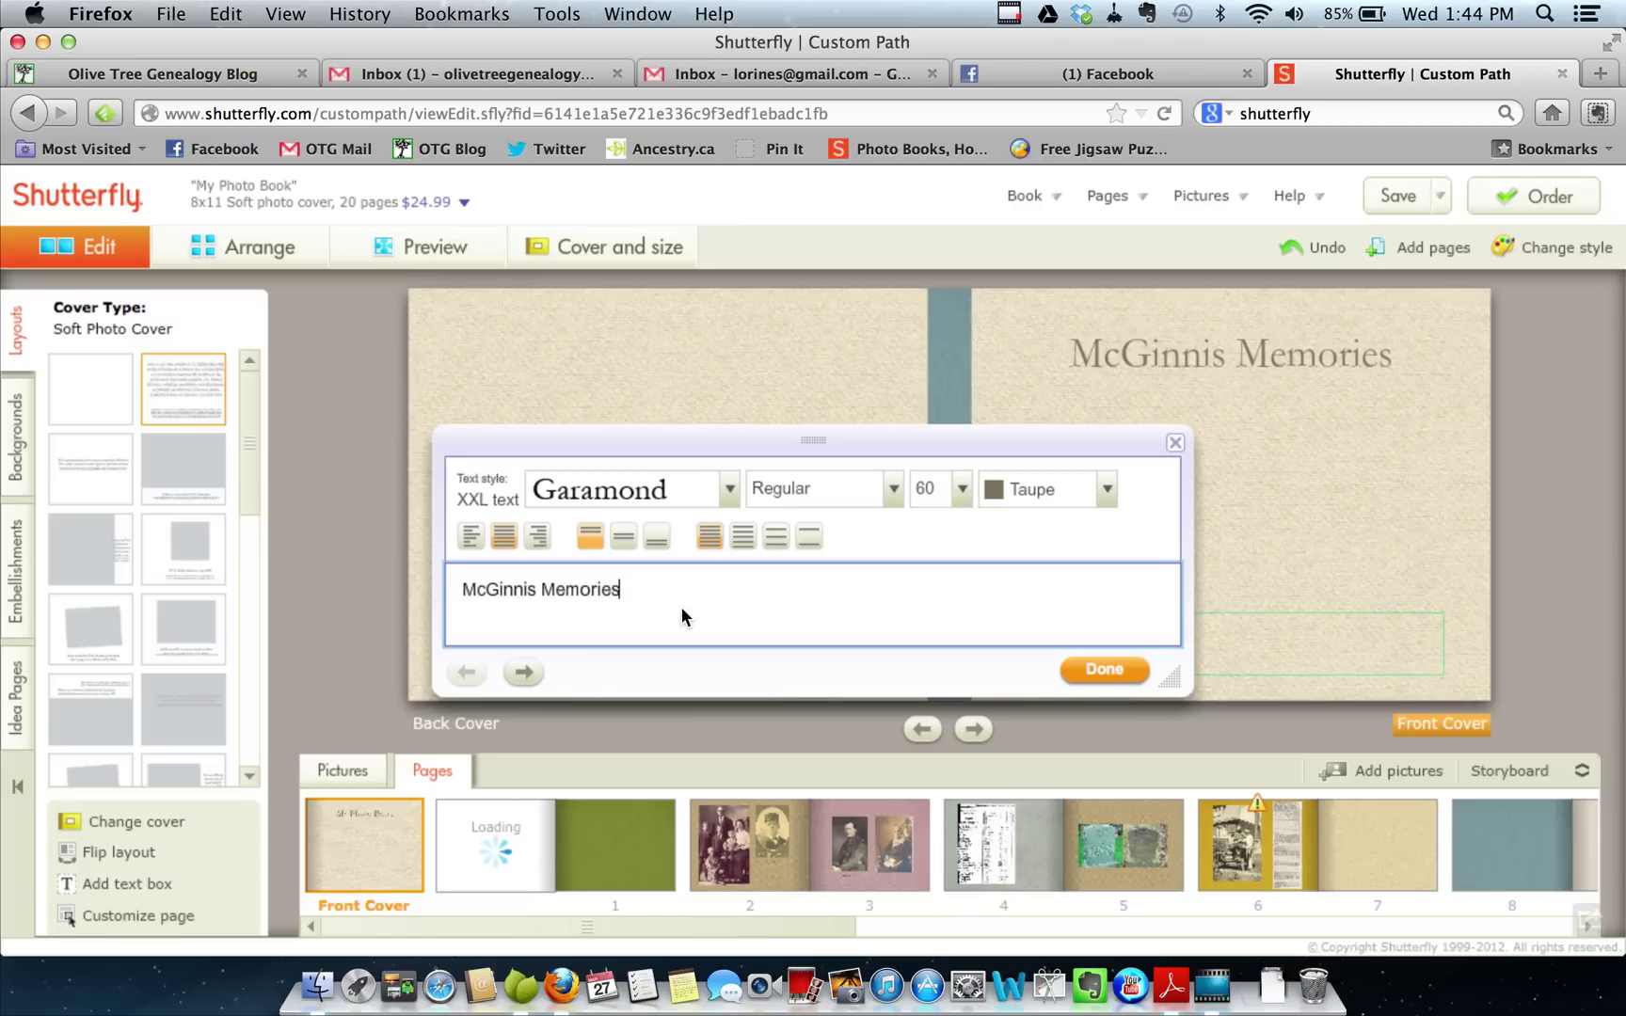
pyautogui.click(1105, 672)
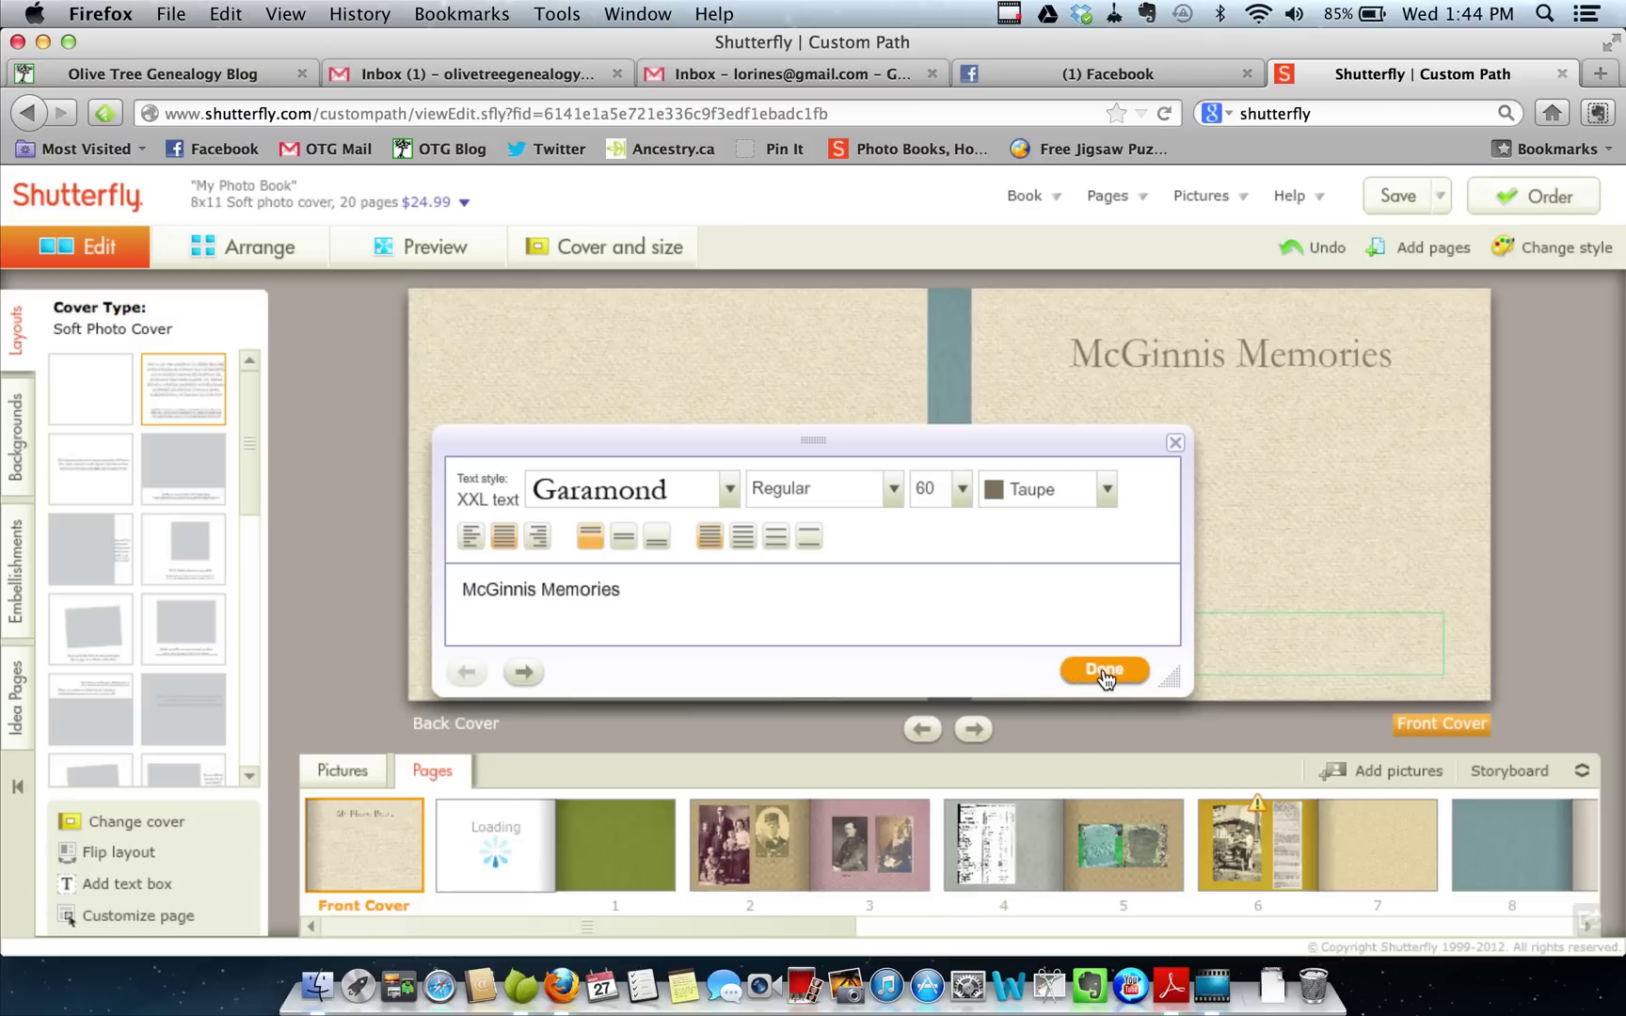
pyautogui.click(1105, 670)
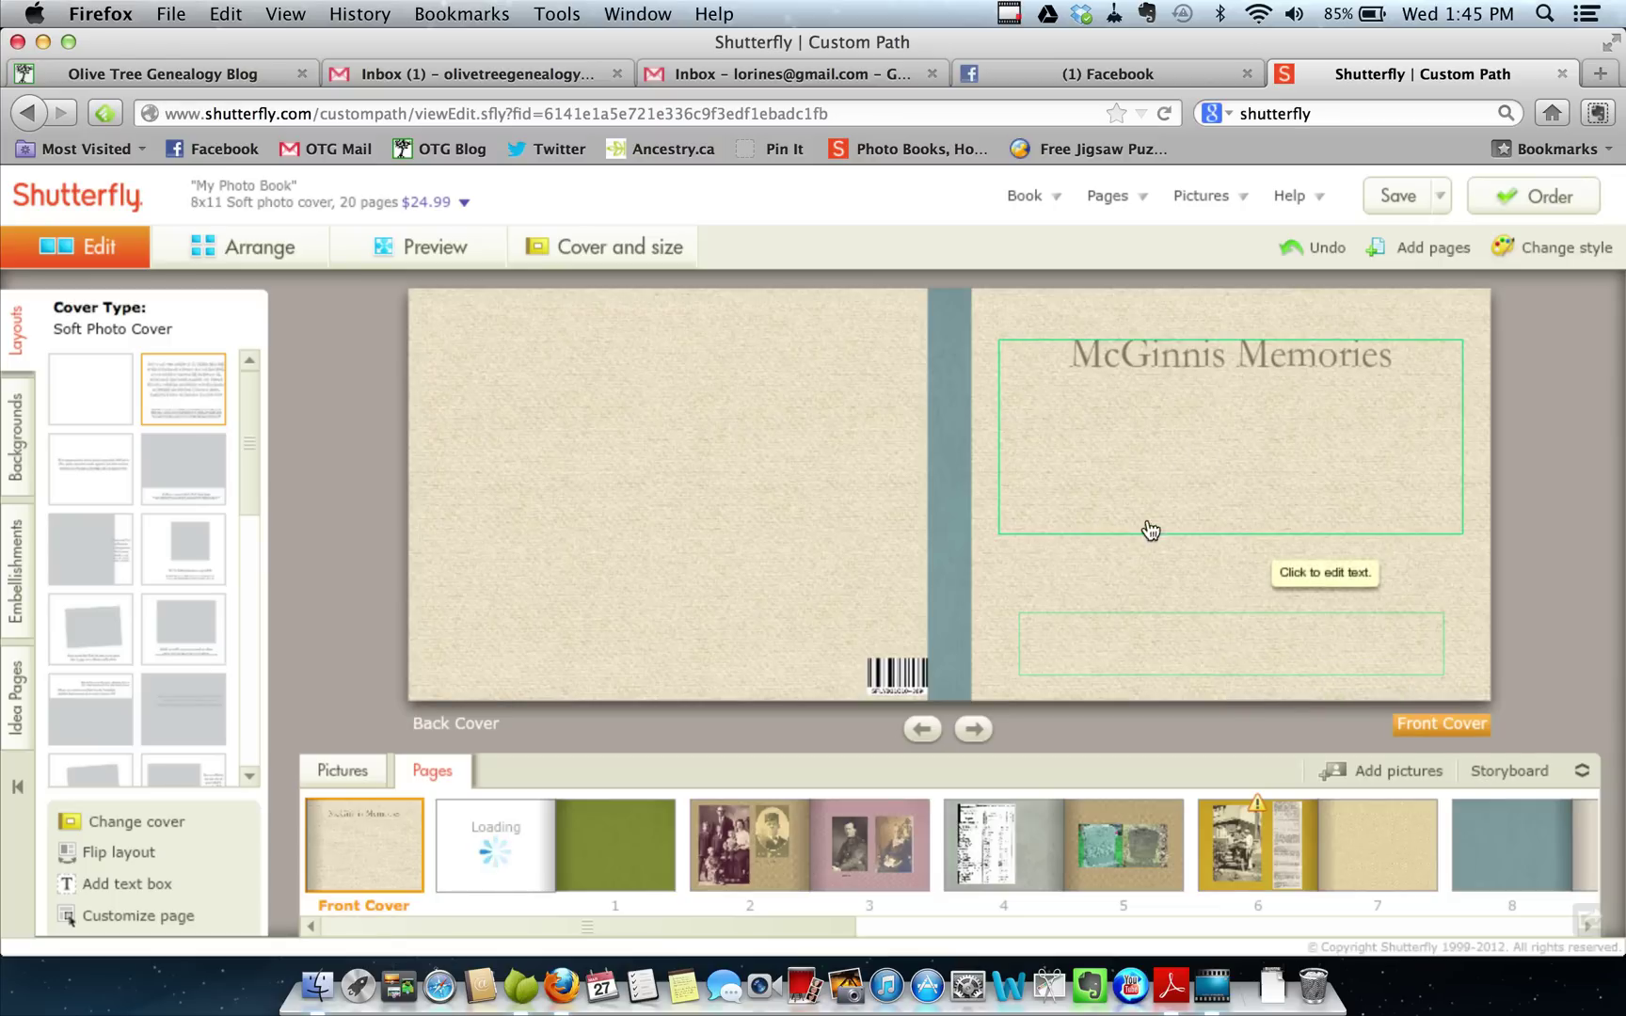
pyautogui.click(1400, 390)
pyautogui.click(634, 583)
pyautogui.write(': The Story of ....')
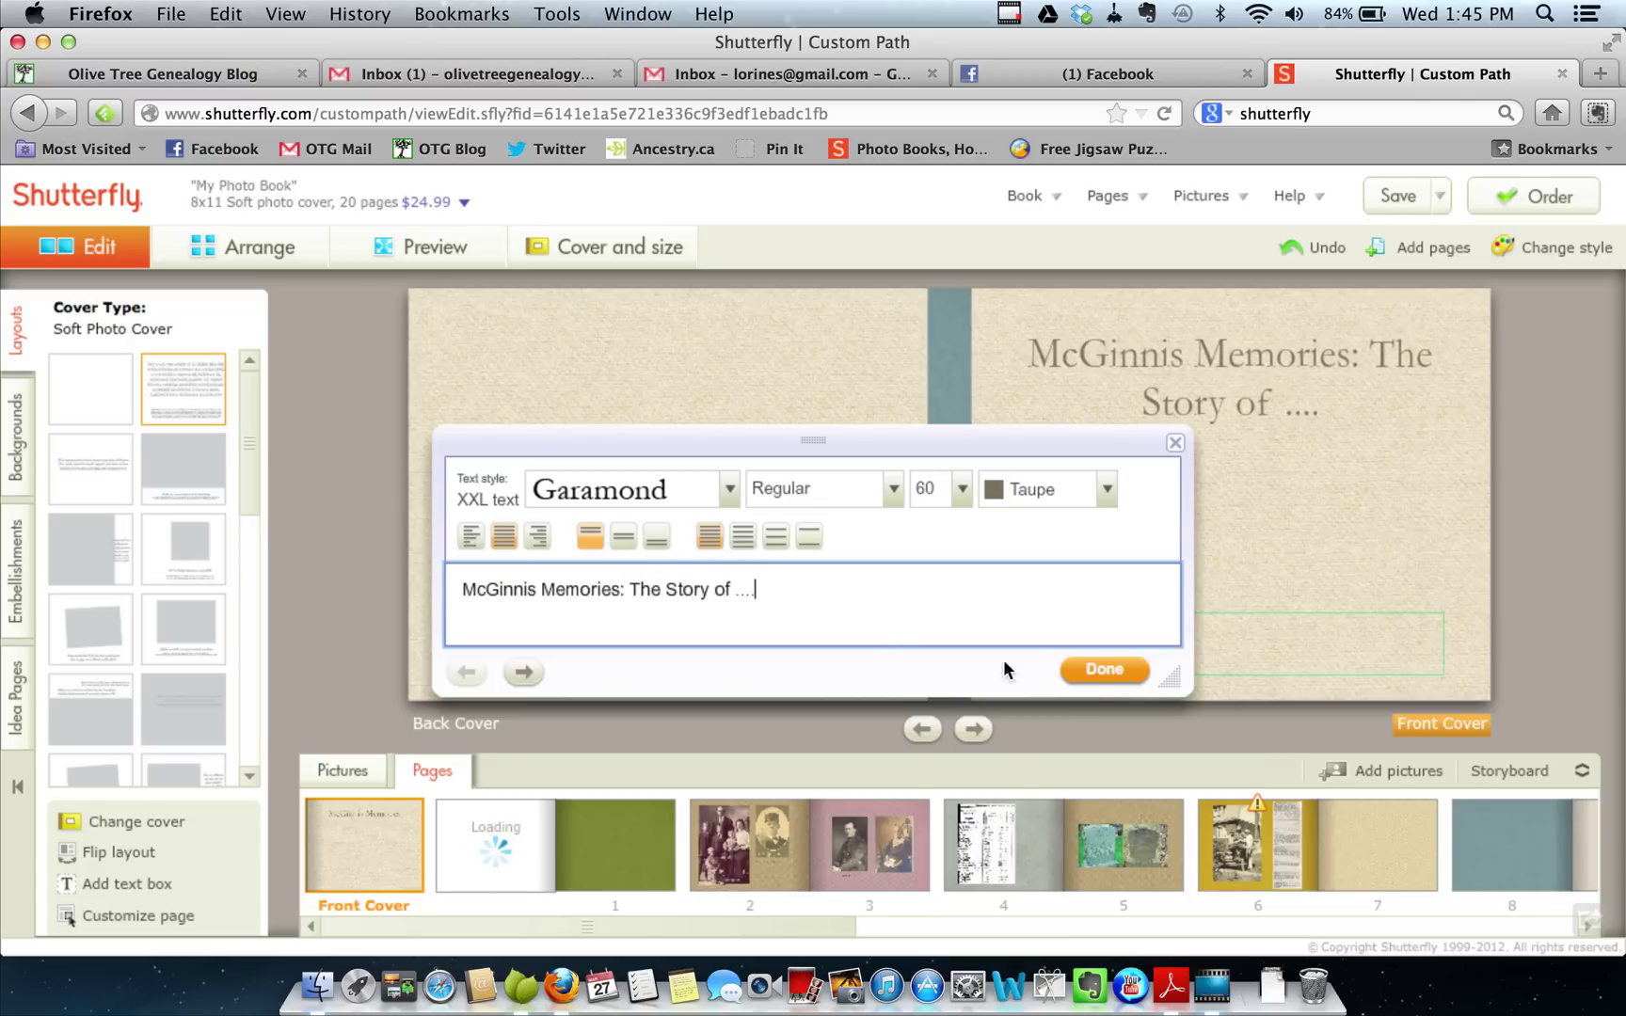
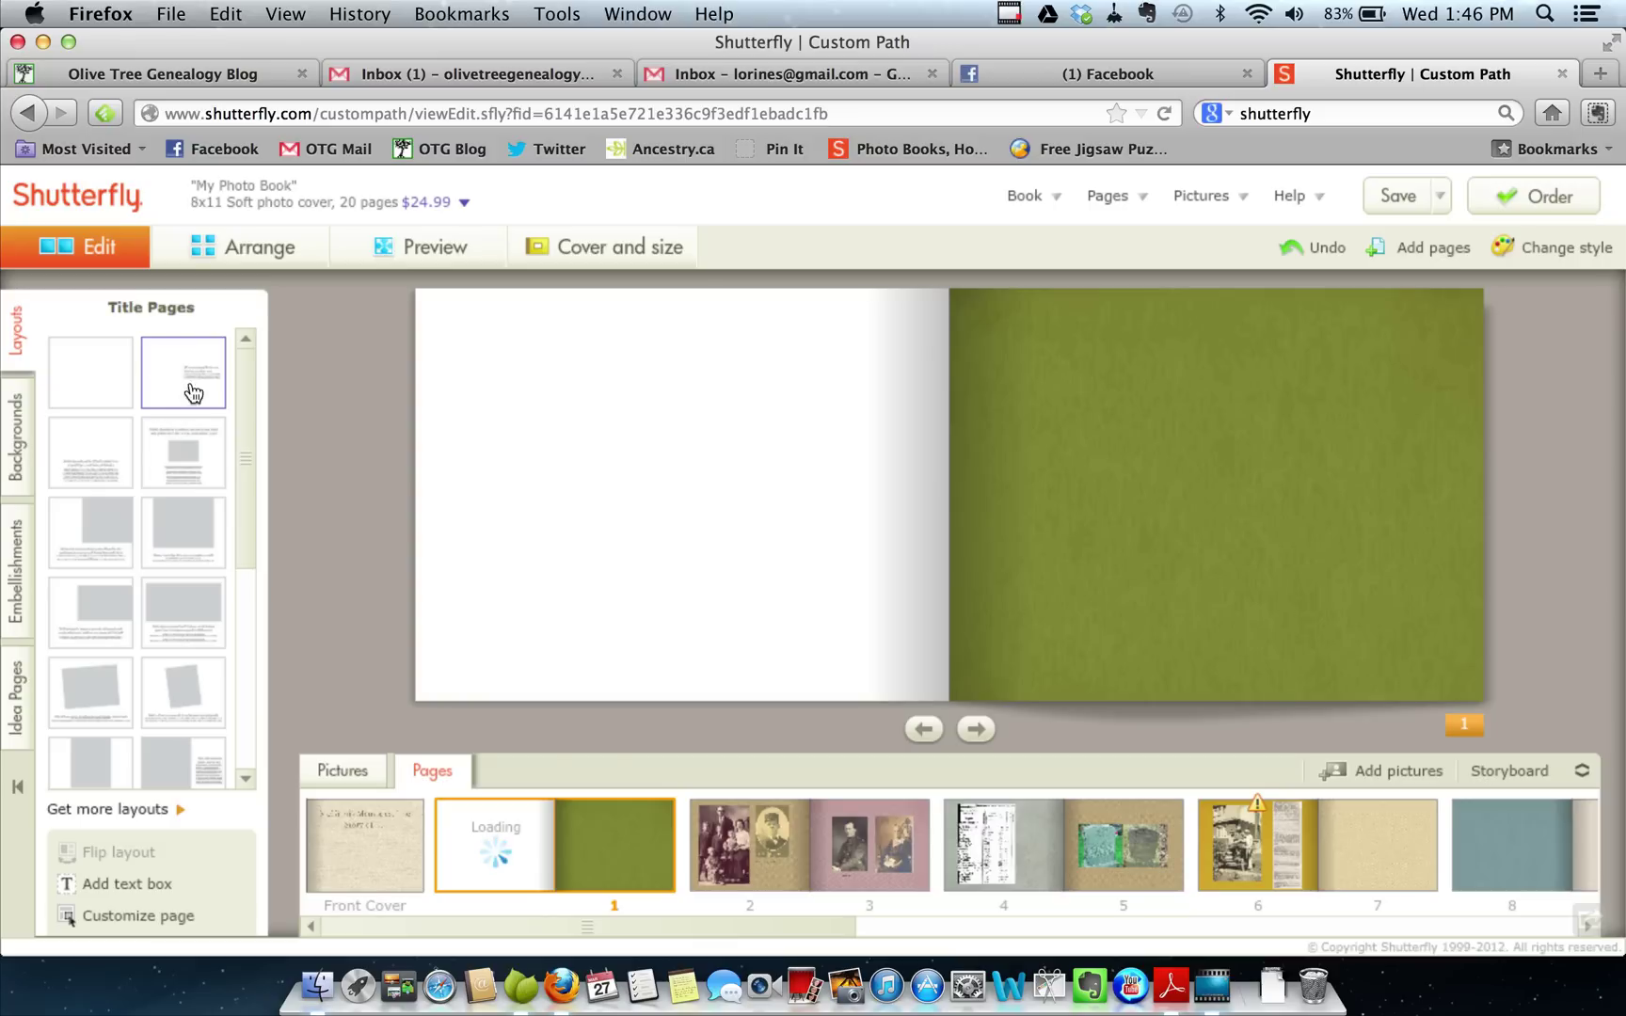
# Apply the title-page layout with a heading, a framed central picture and four text lines to page 1
pyautogui.click(192, 476)
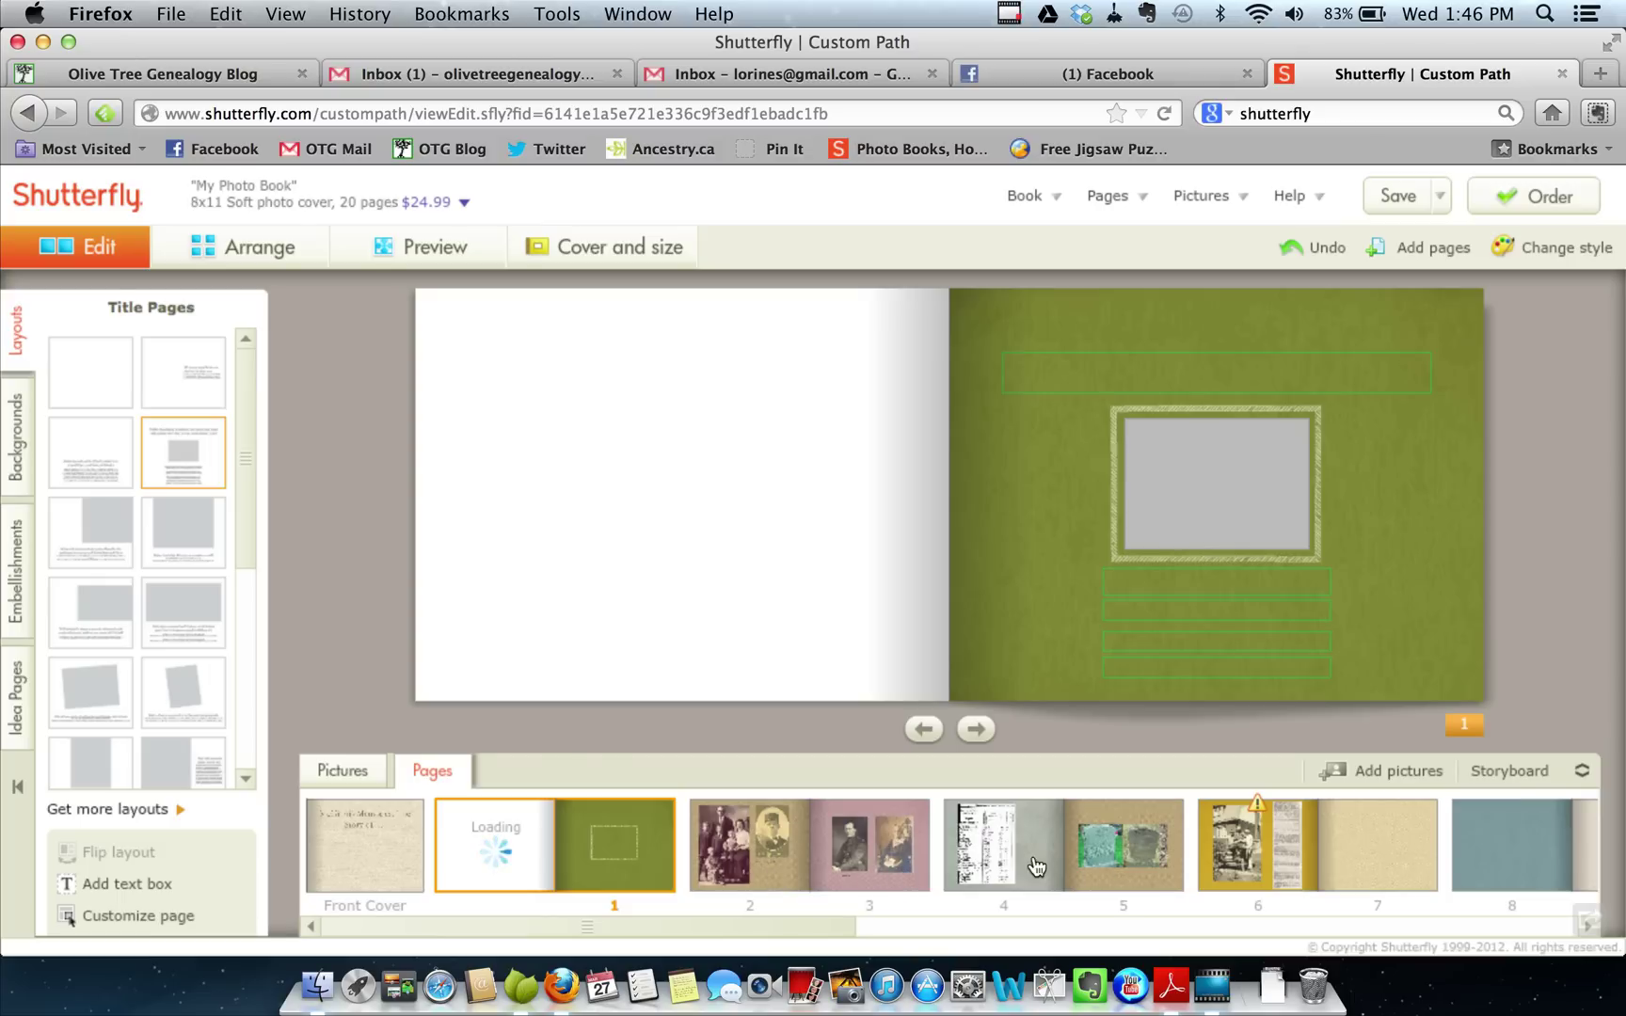
# Place the script "family" sticker on page 2, below the caption of the man in the cap
pyautogui.click(858, 863)
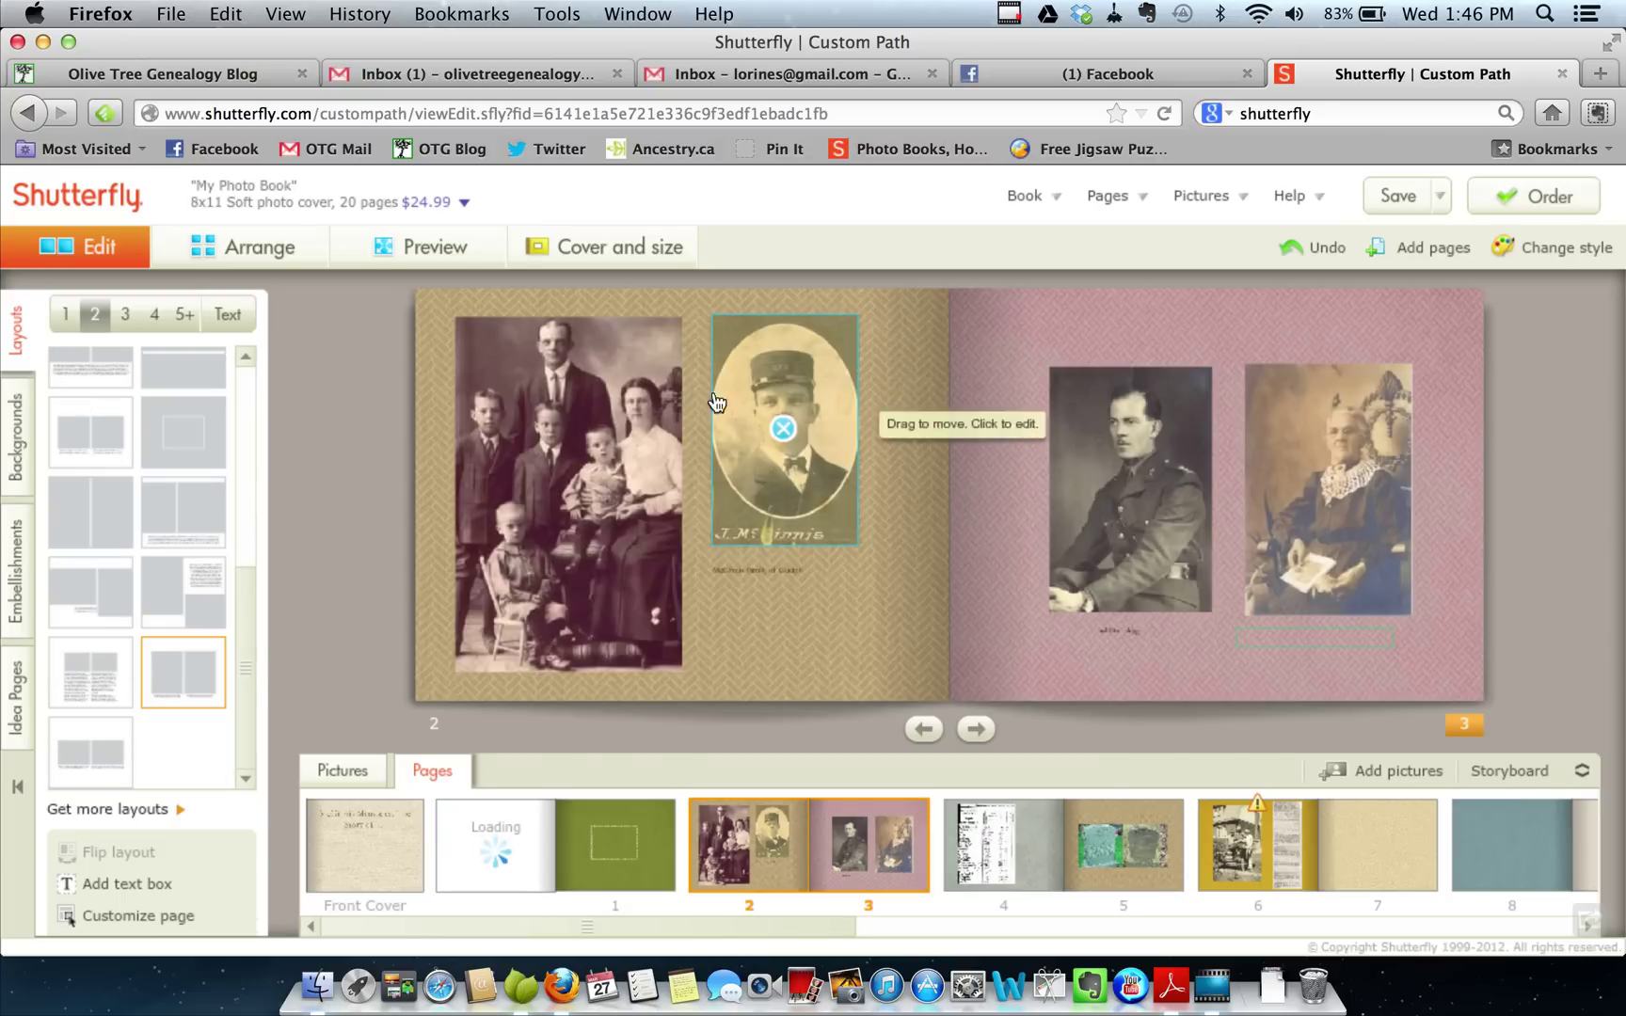
pyautogui.click(21, 595)
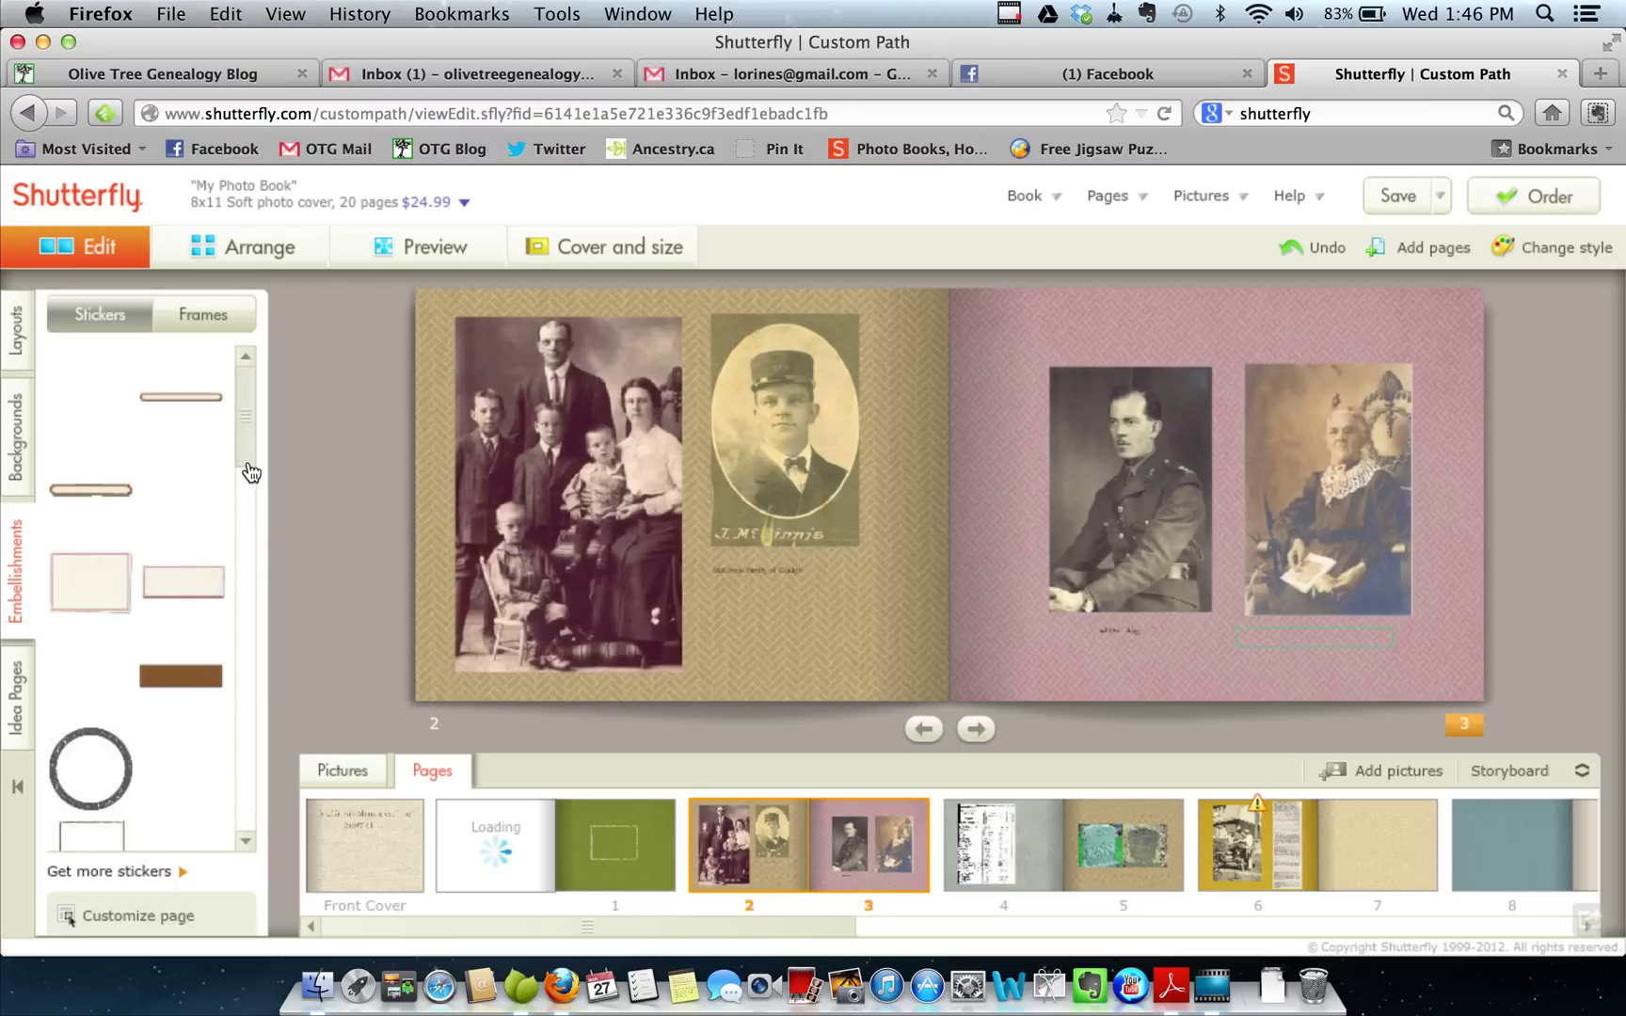
pyautogui.moveTo(252, 453); pyautogui.dragTo(251, 525)
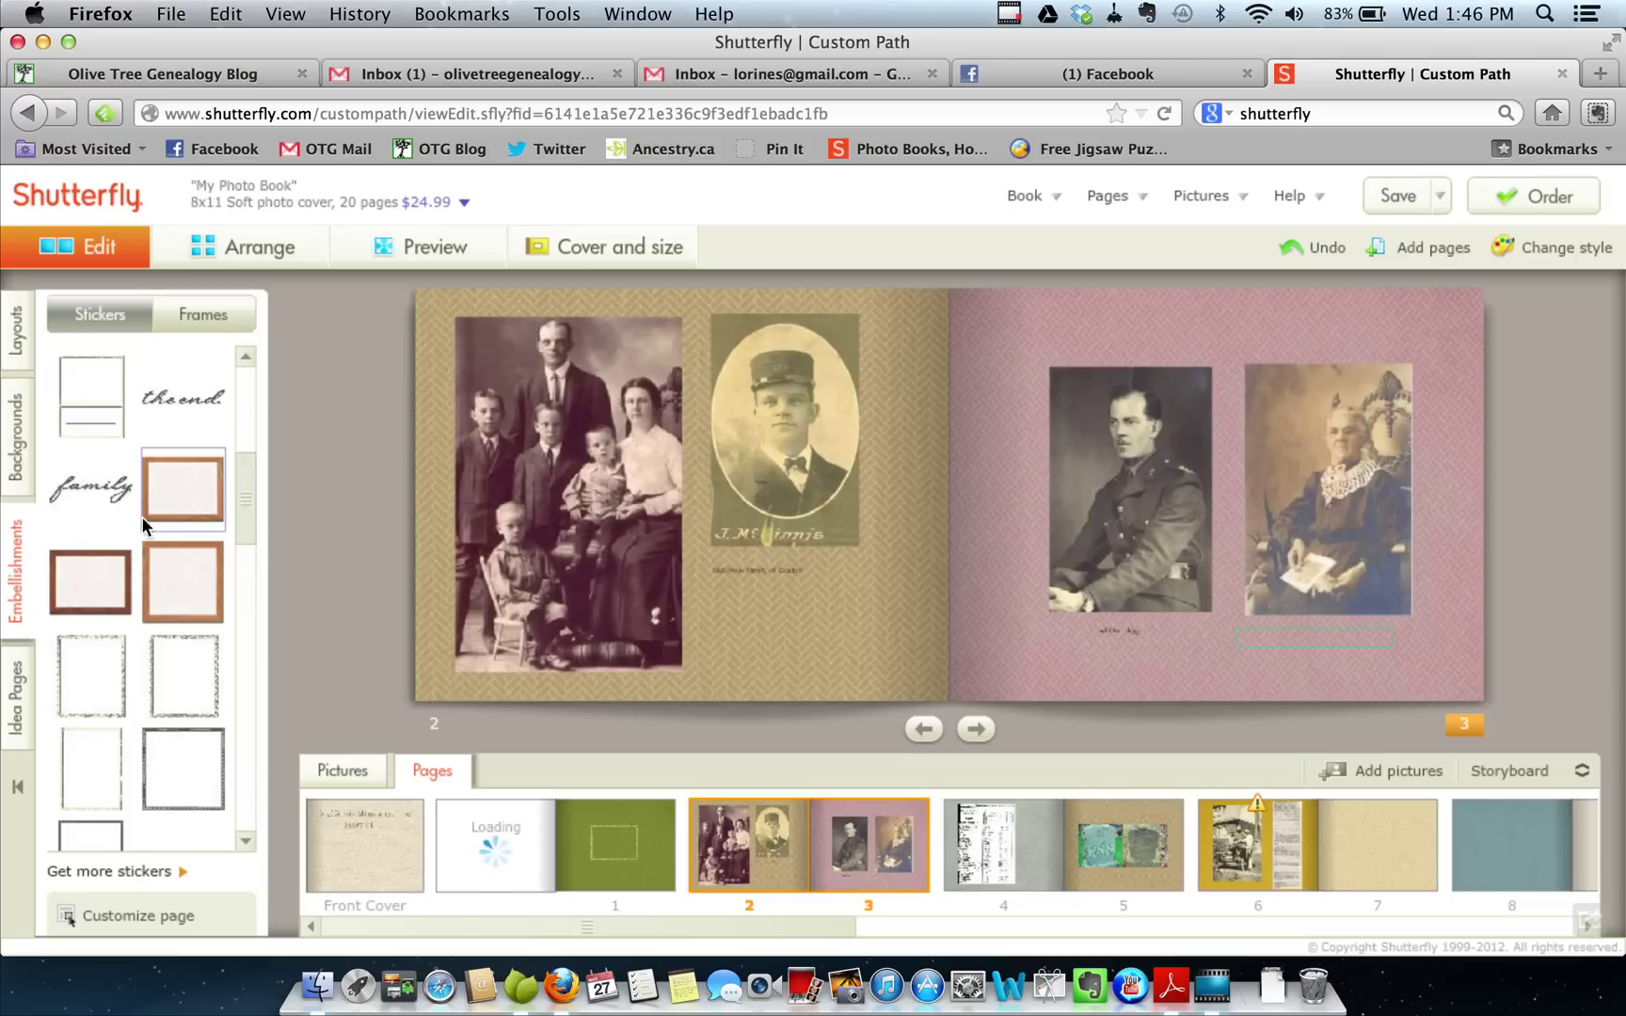
pyautogui.moveTo(111, 497); pyautogui.dragTo(818, 627)
pyautogui.moveTo(818, 630)
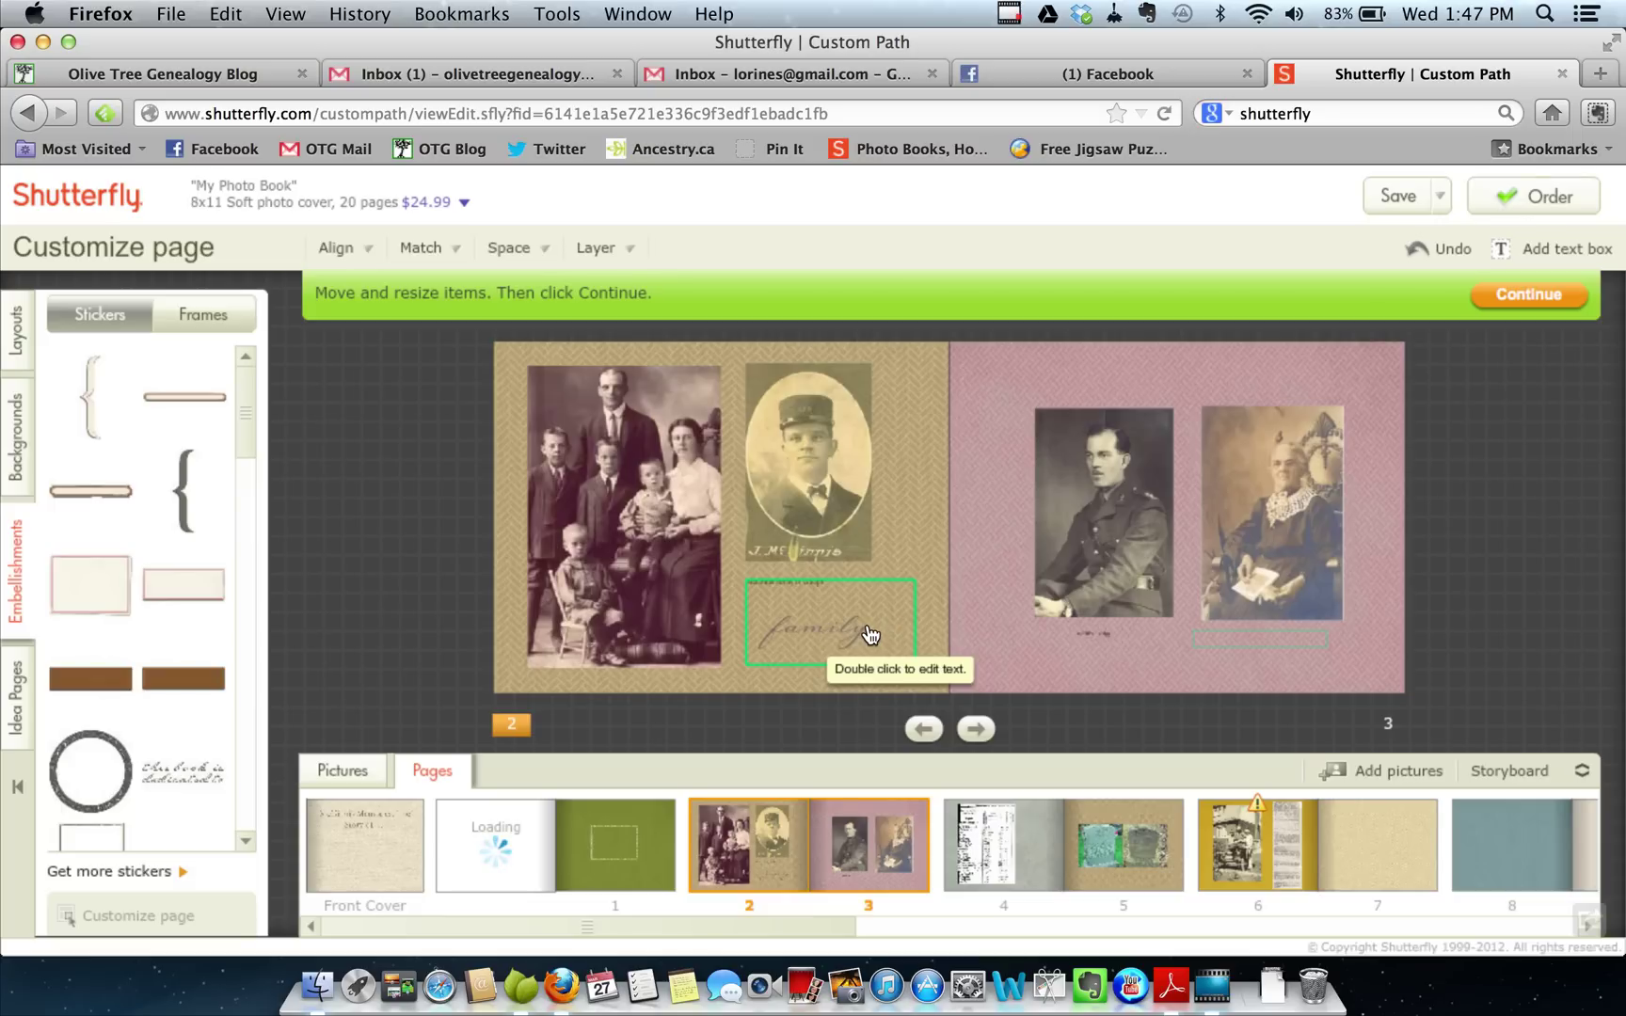
# Add the purple patterned ribbon sticker as a full-width band across the lower part of page 3
pyautogui.click(991, 648)
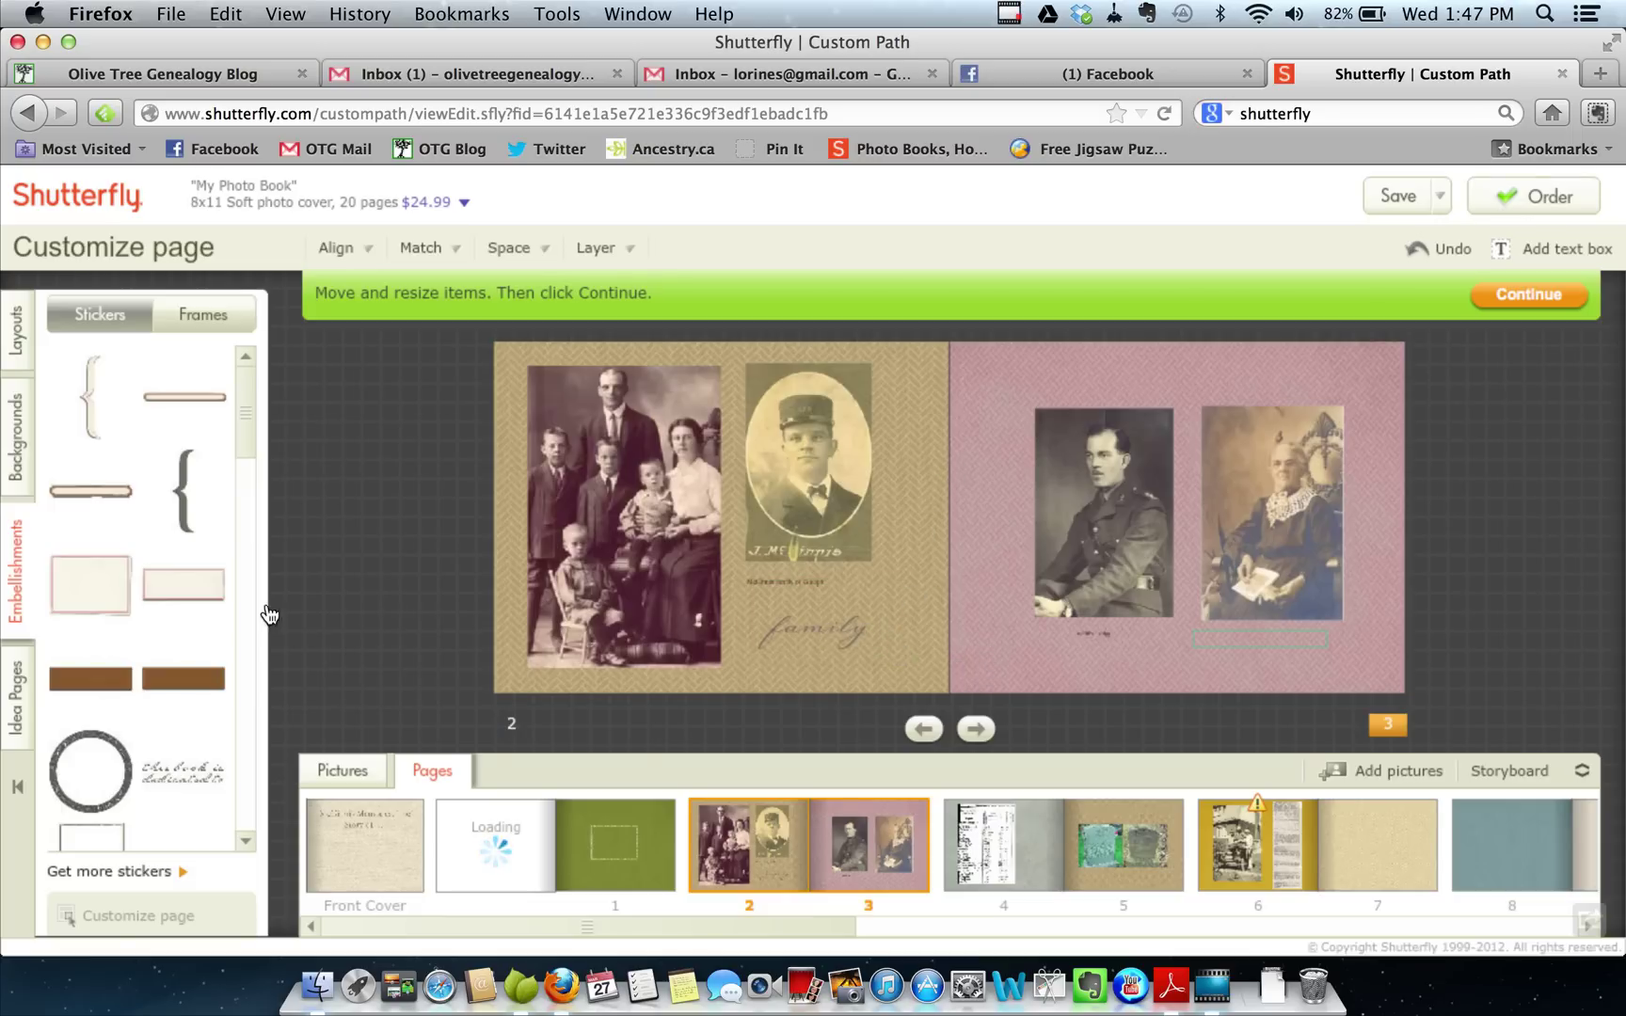
pyautogui.moveTo(246, 426); pyautogui.dragTo(246, 544)
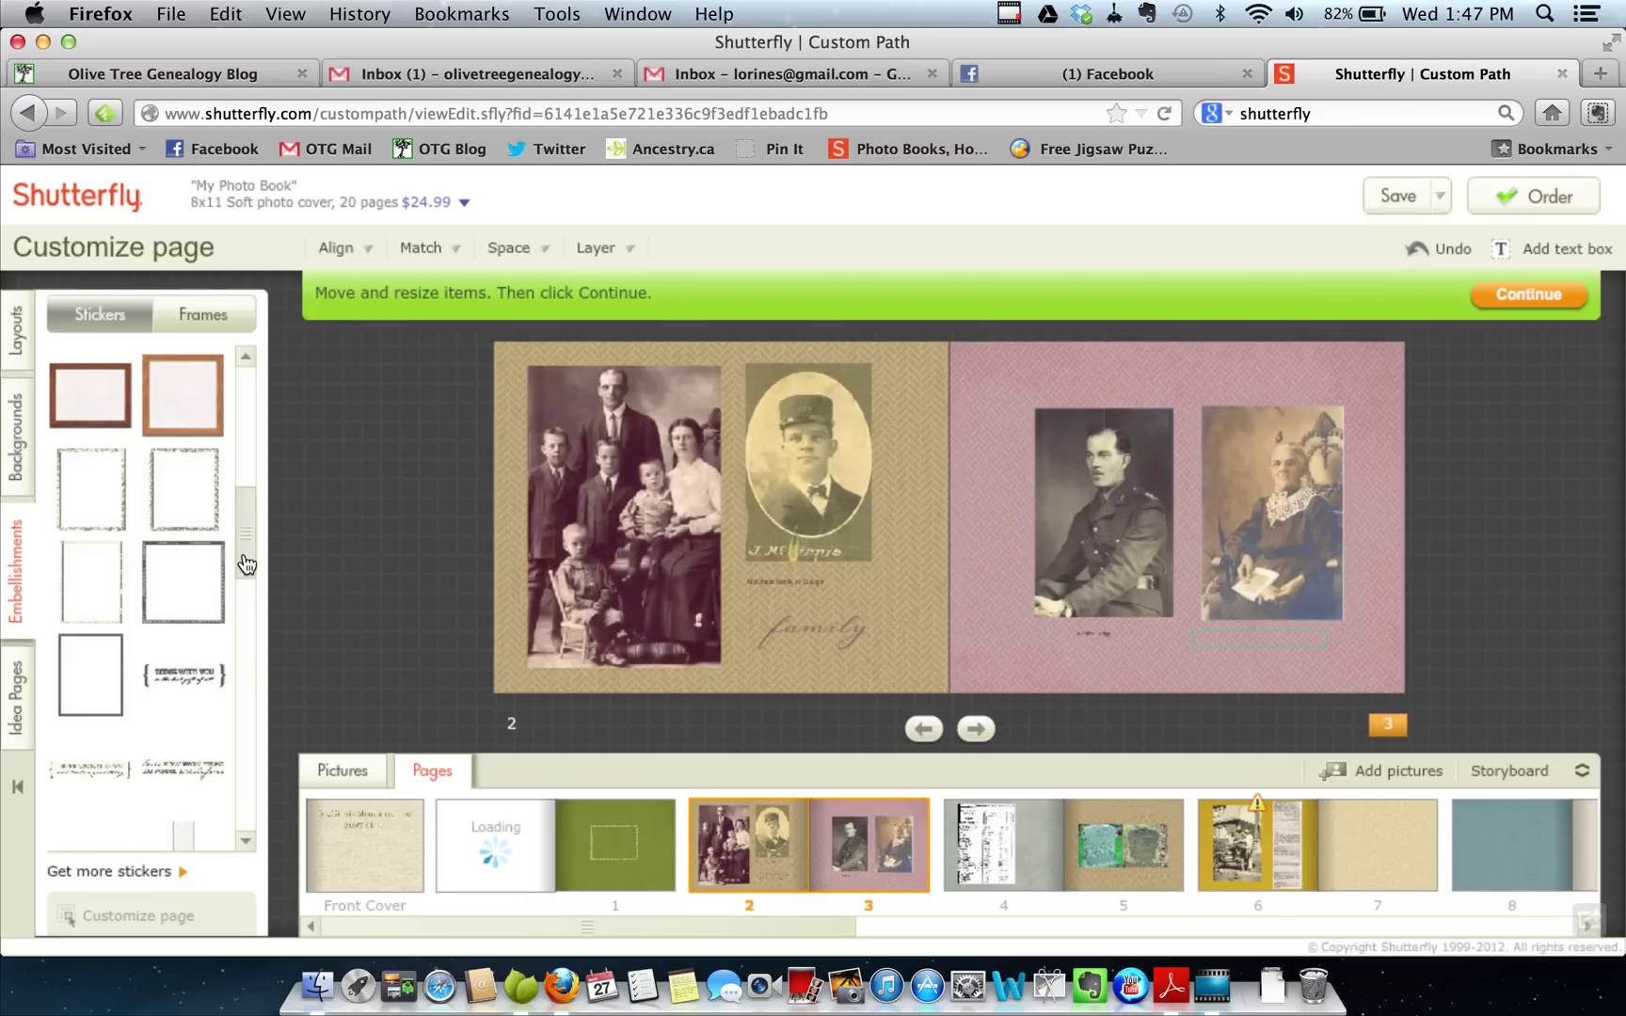
pyautogui.scroll(-5, 241, 560)
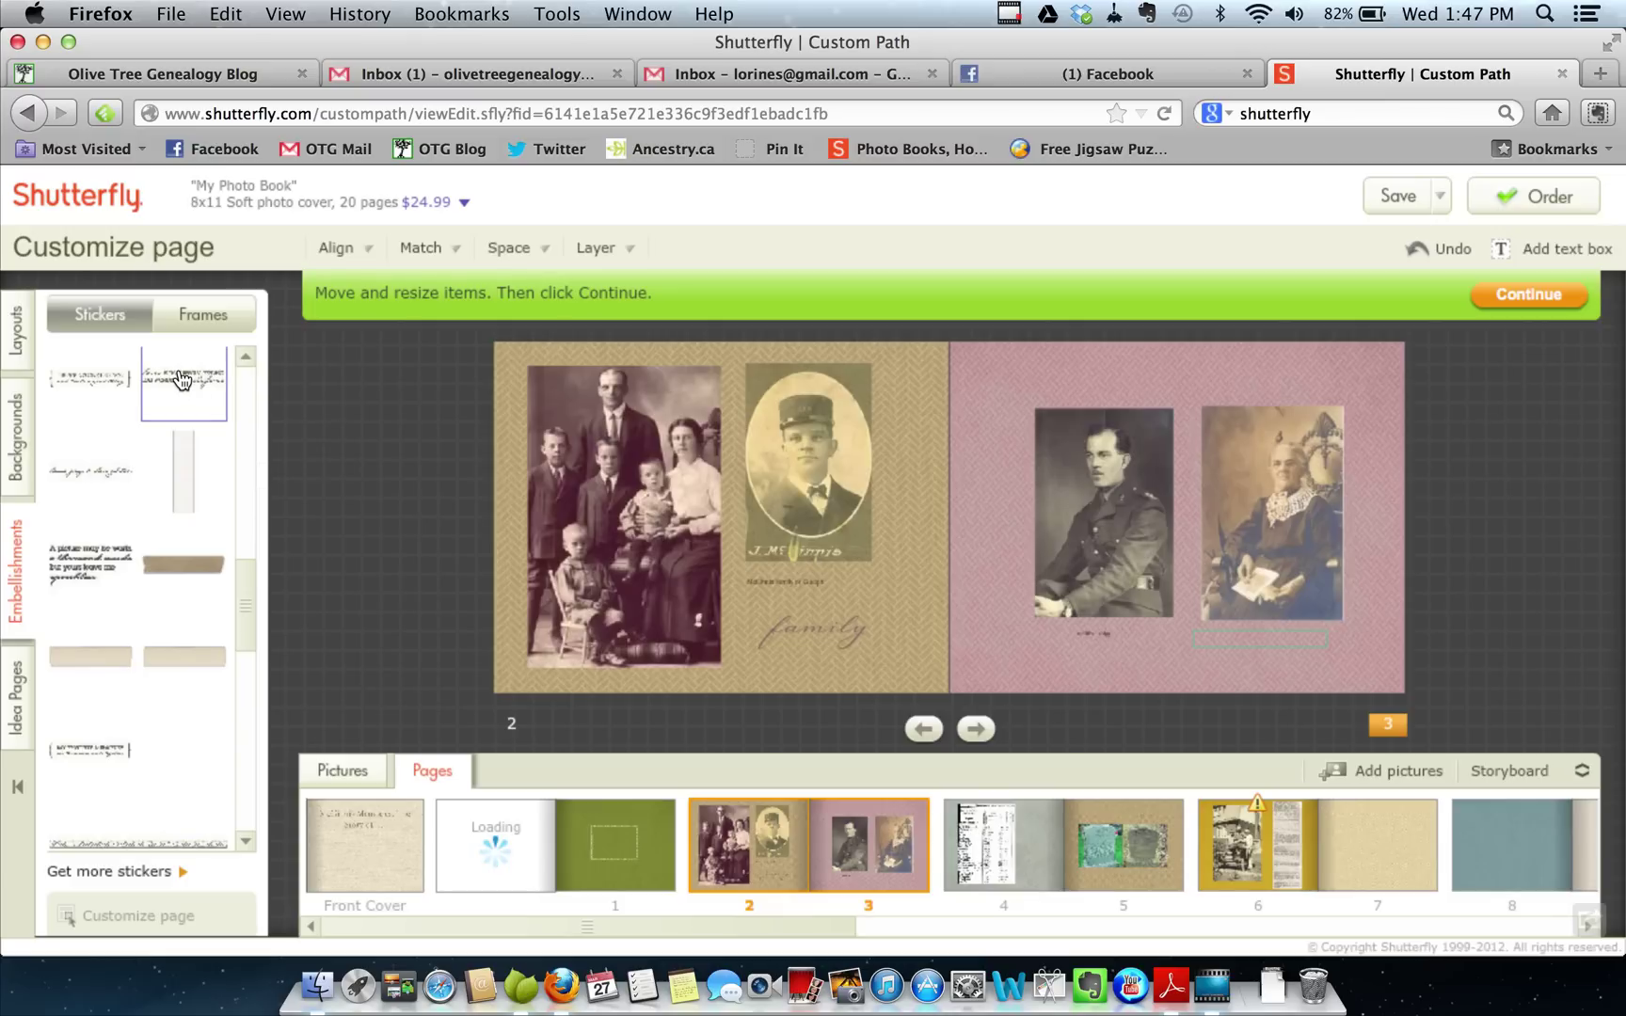
pyautogui.moveTo(174, 379)
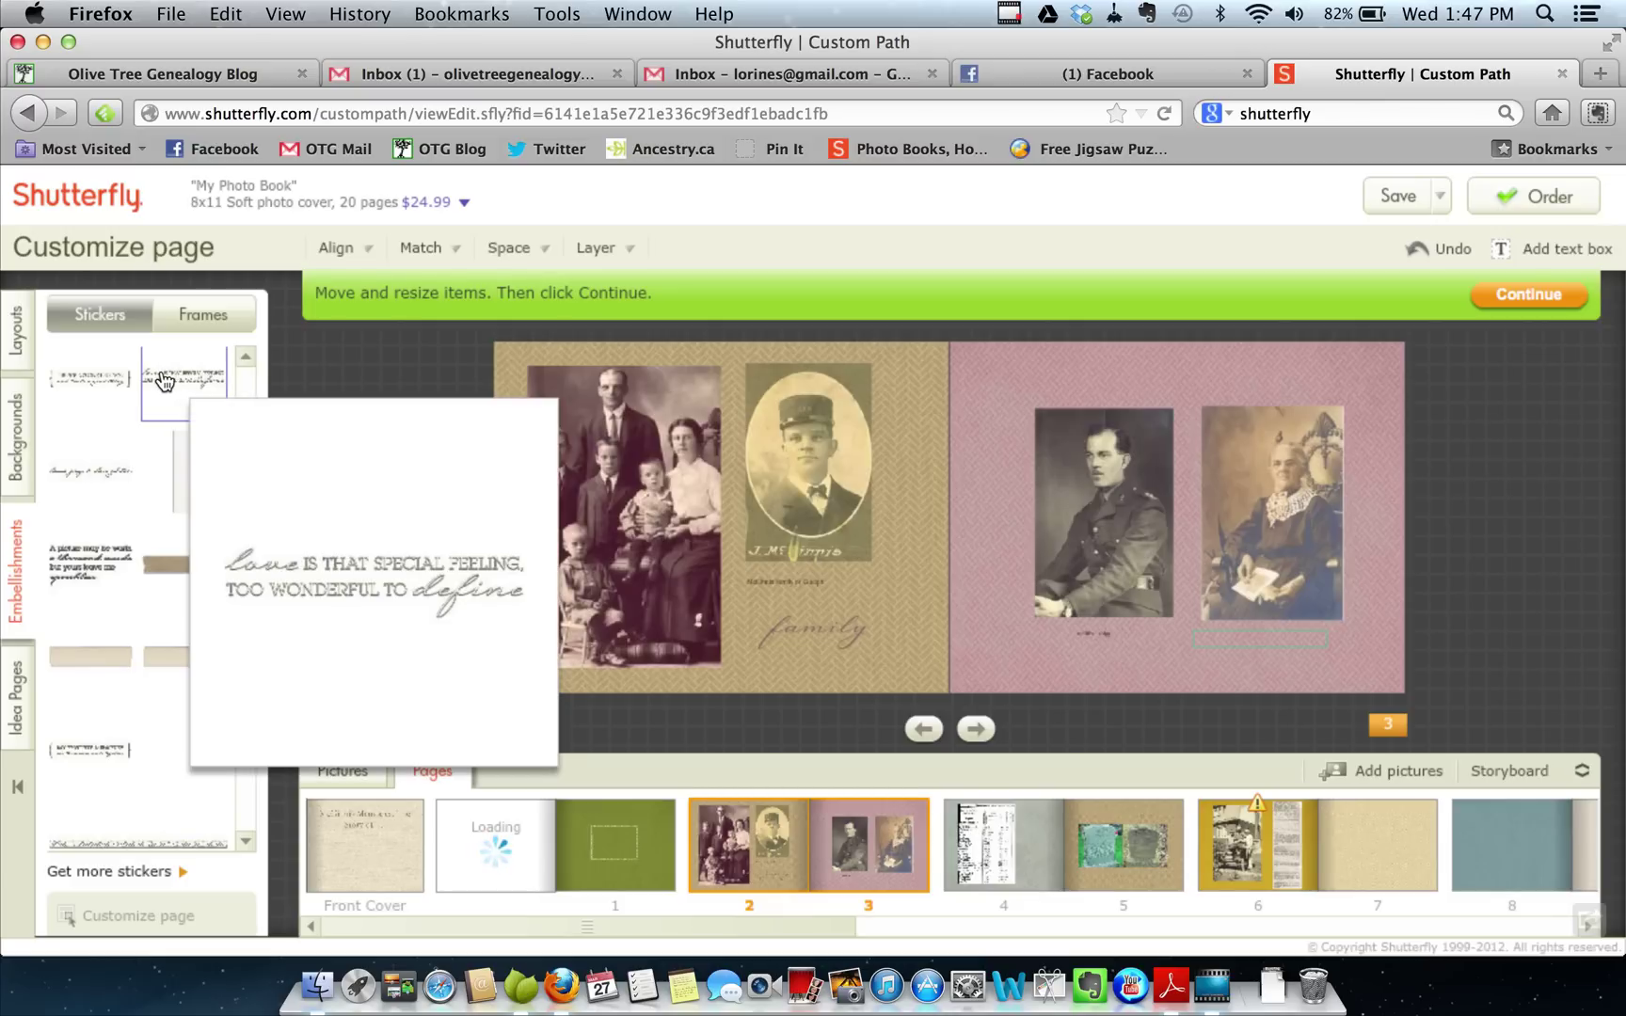
pyautogui.moveTo(95, 384)
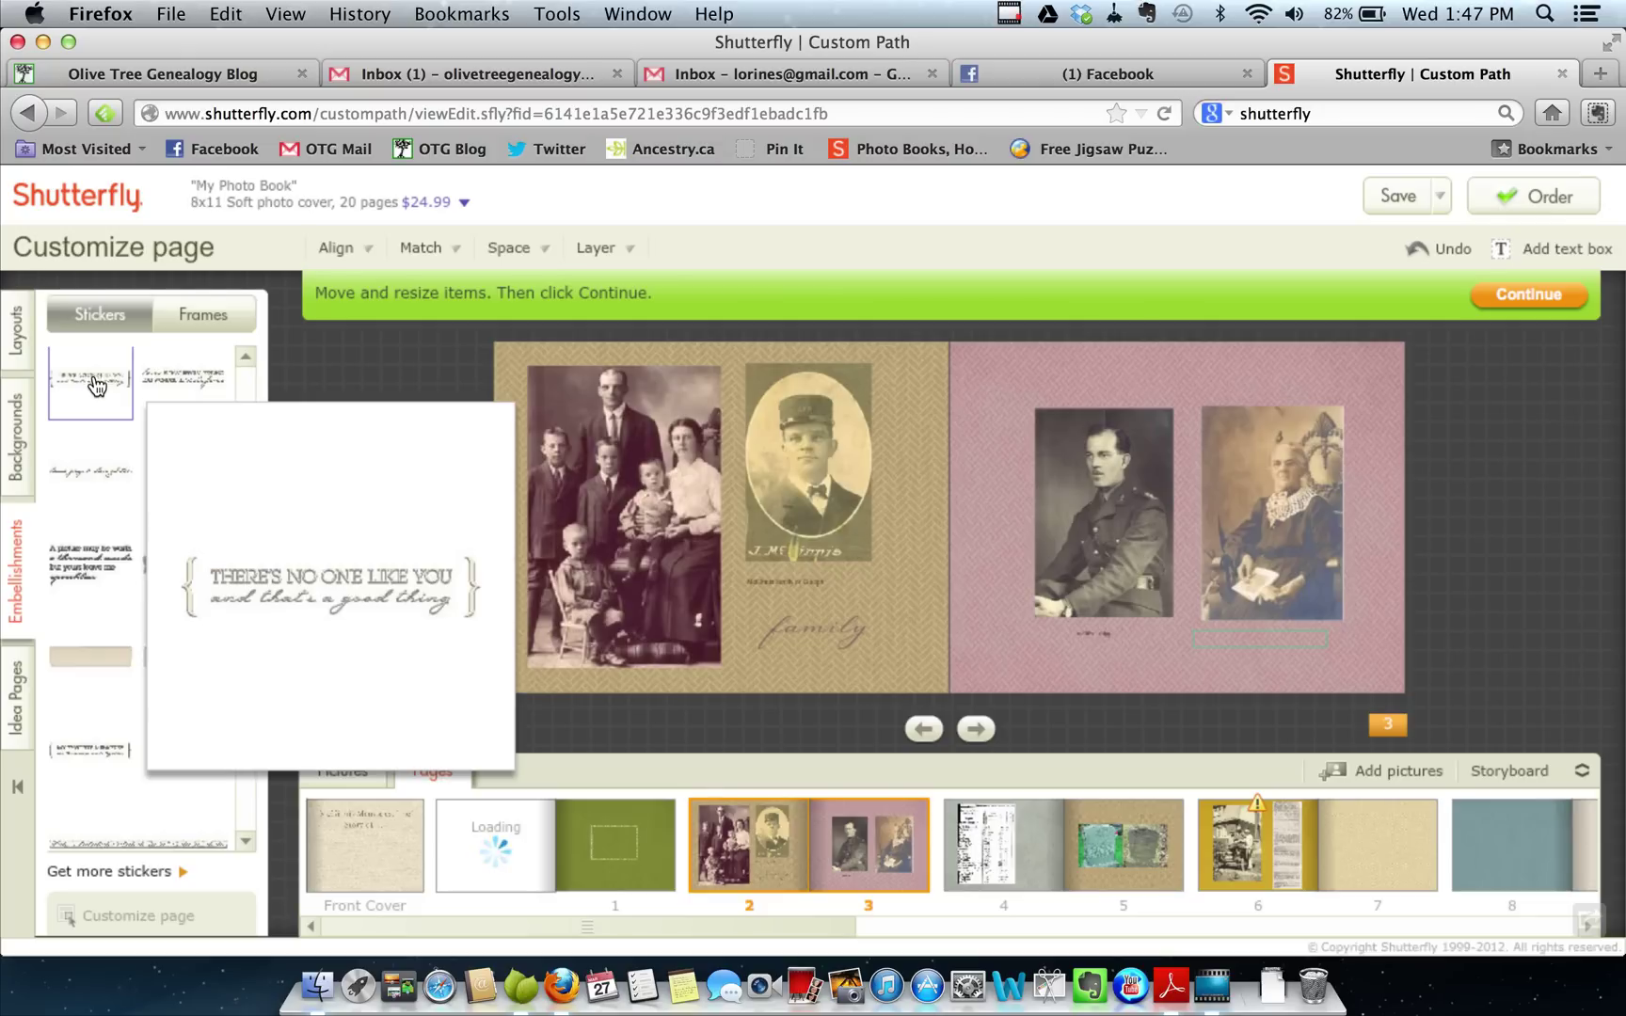
pyautogui.moveTo(77, 481)
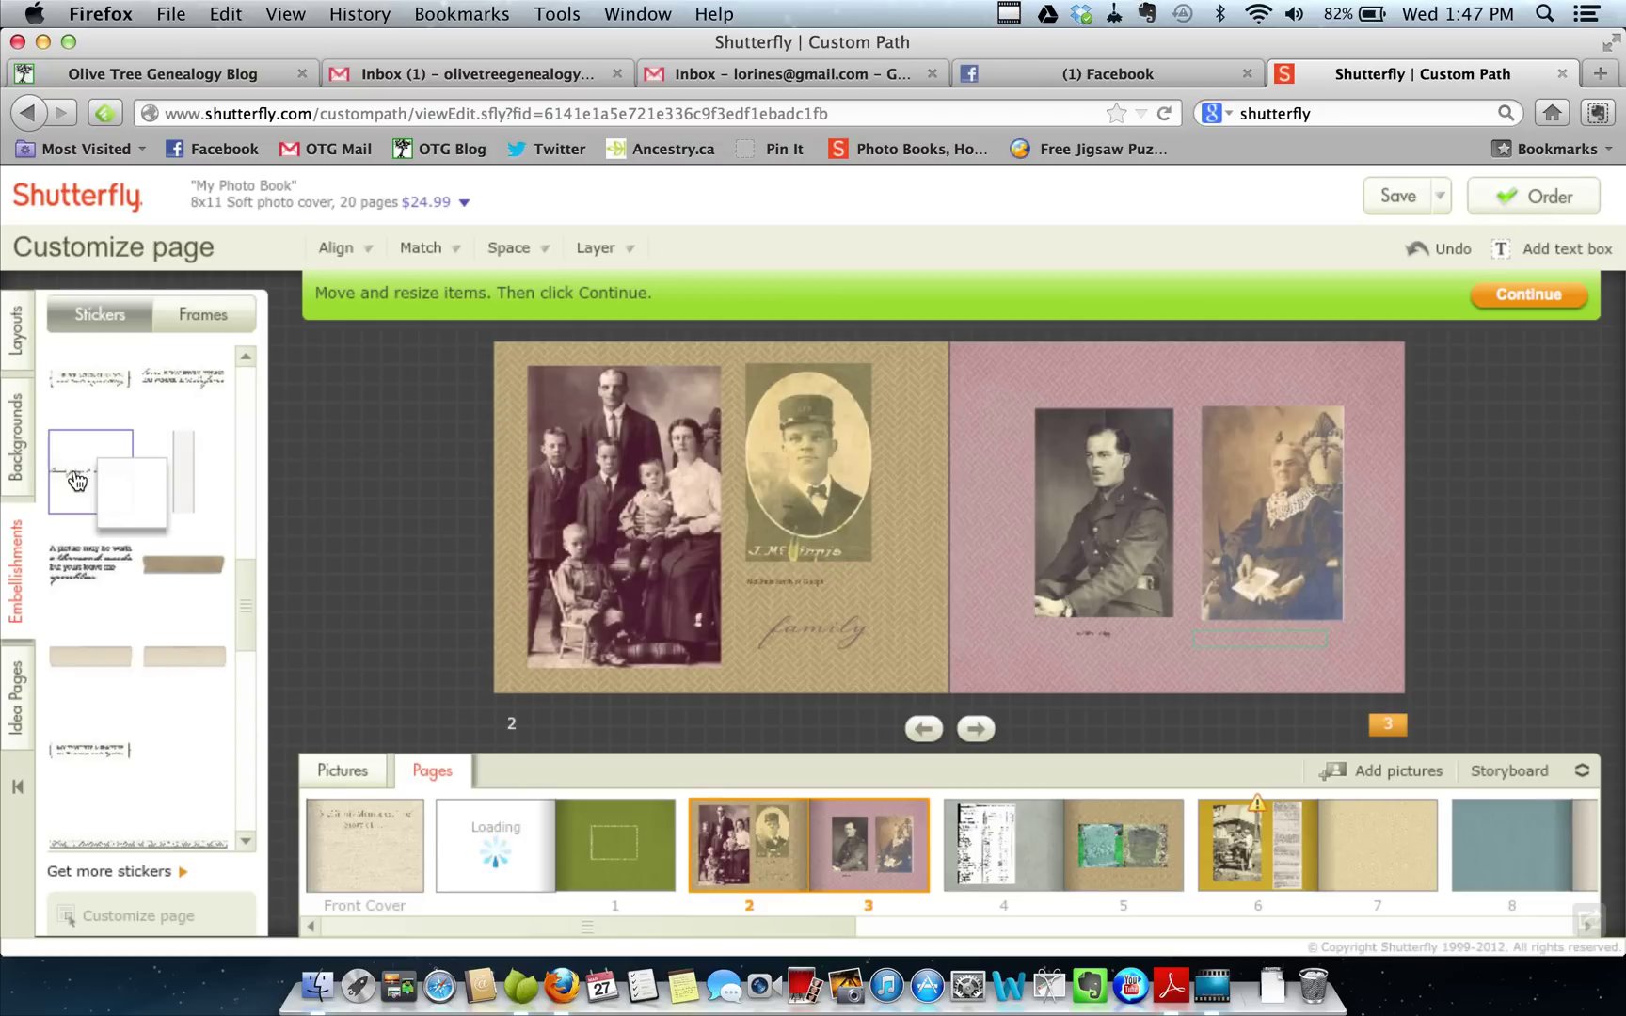
pyautogui.rightClick(247, 636)
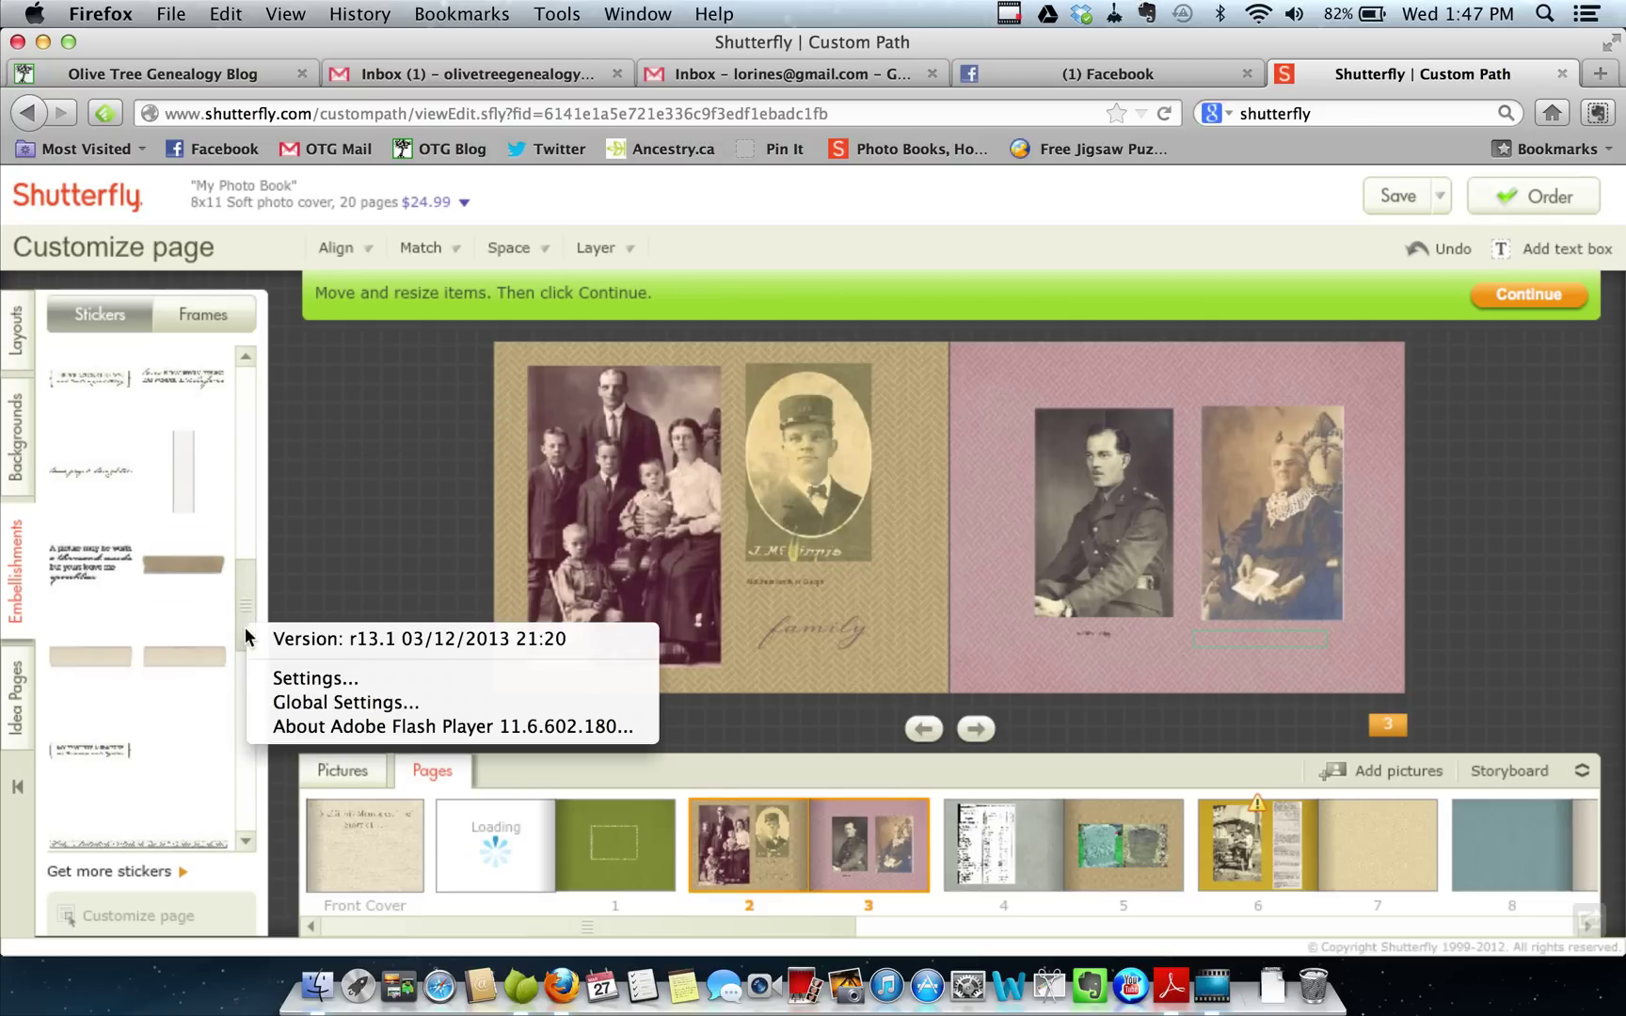
pyautogui.click(240, 578)
pyautogui.moveTo(243, 588); pyautogui.dragTo(247, 720)
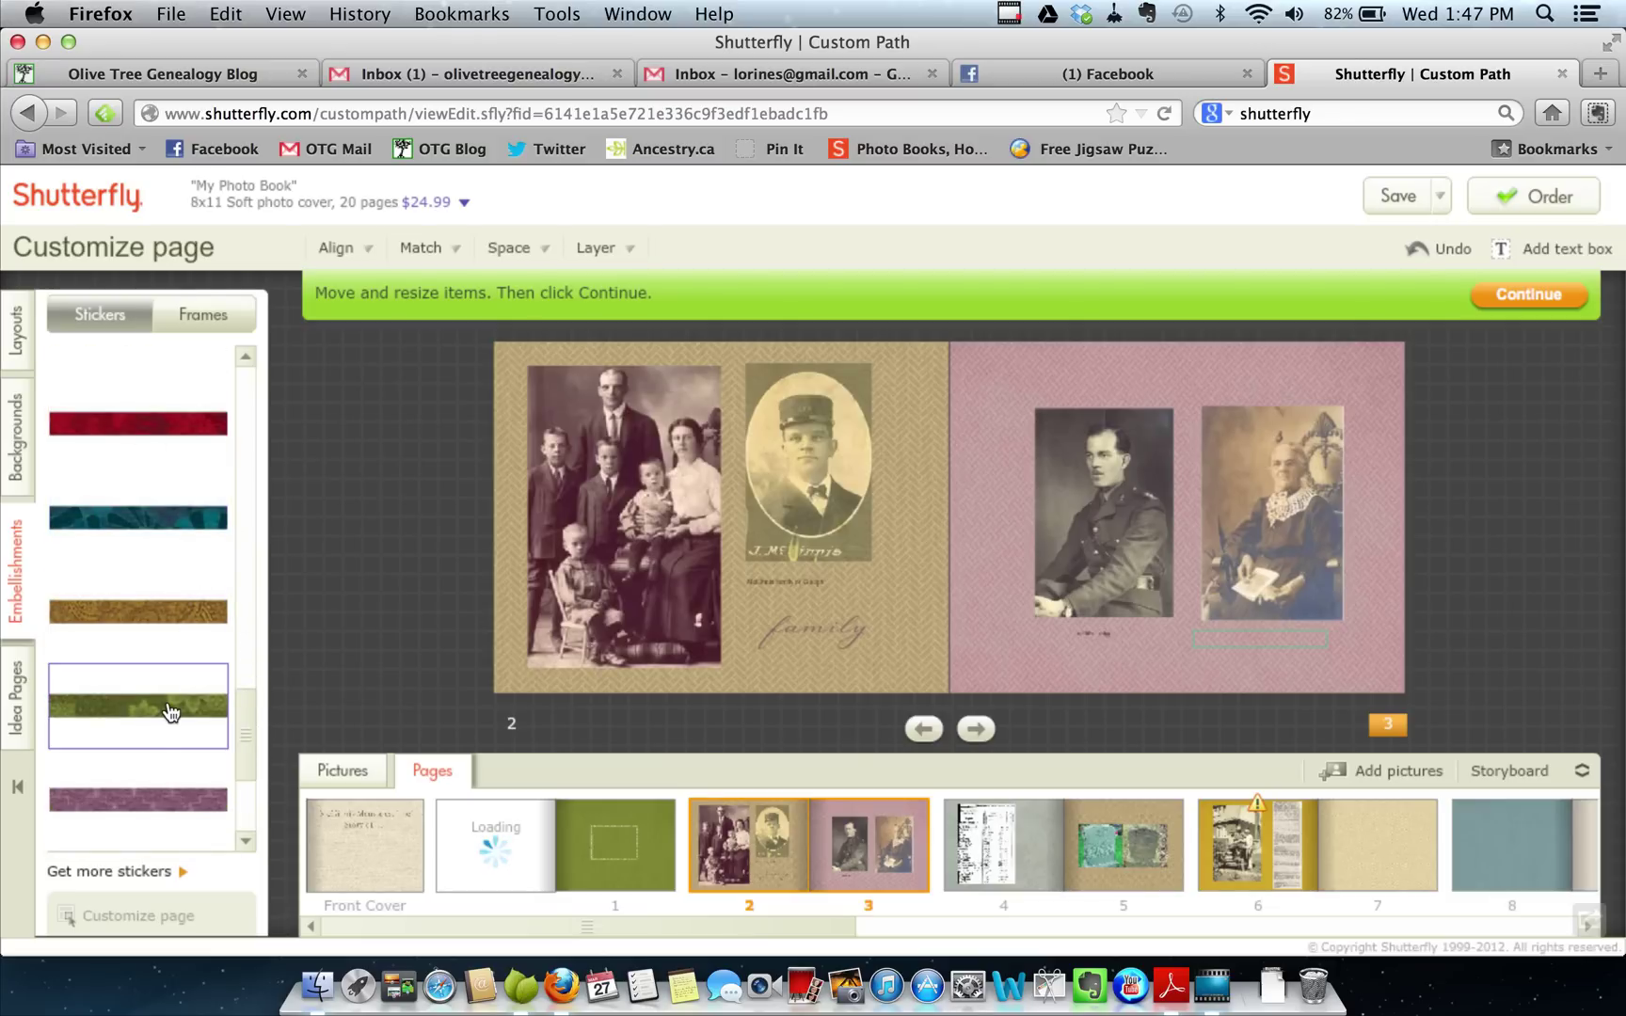
pyautogui.click(141, 809)
pyautogui.moveTo(141, 800); pyautogui.dragTo(1041, 664)
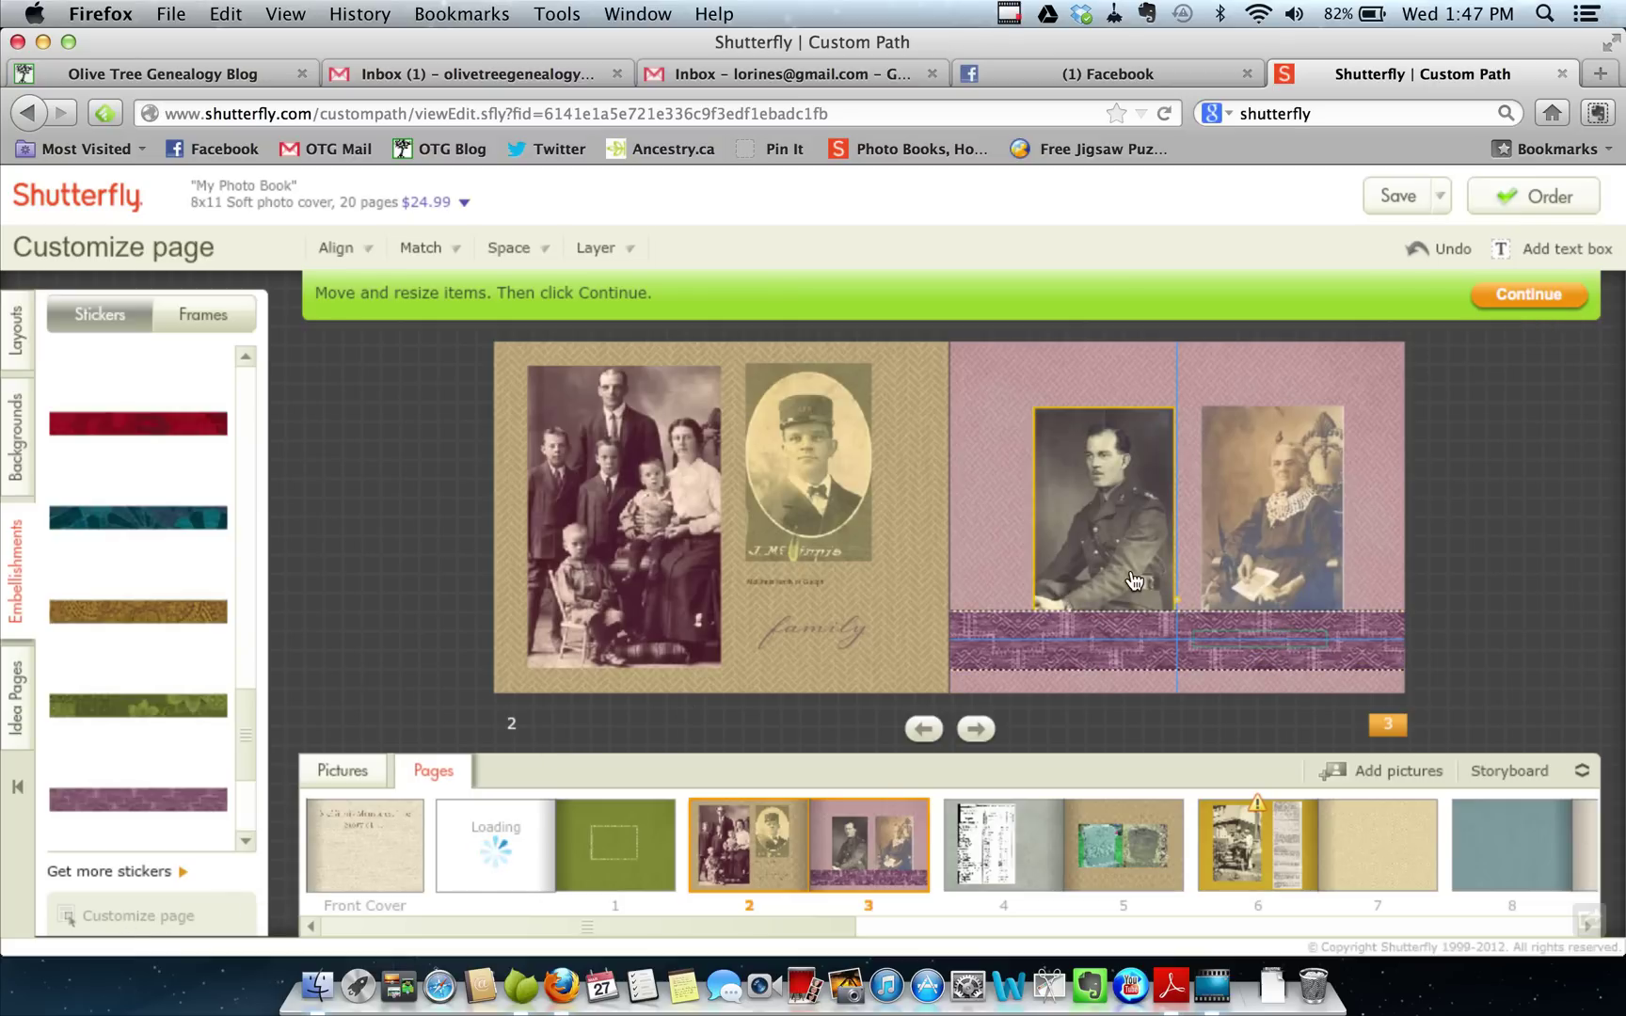
# Move page 3's portraits above the purple ribbon and shrink the seated woman's photo to about 3.28 by 4.95 in
pyautogui.moveTo(1134, 578); pyautogui.dragTo(1277, 570)
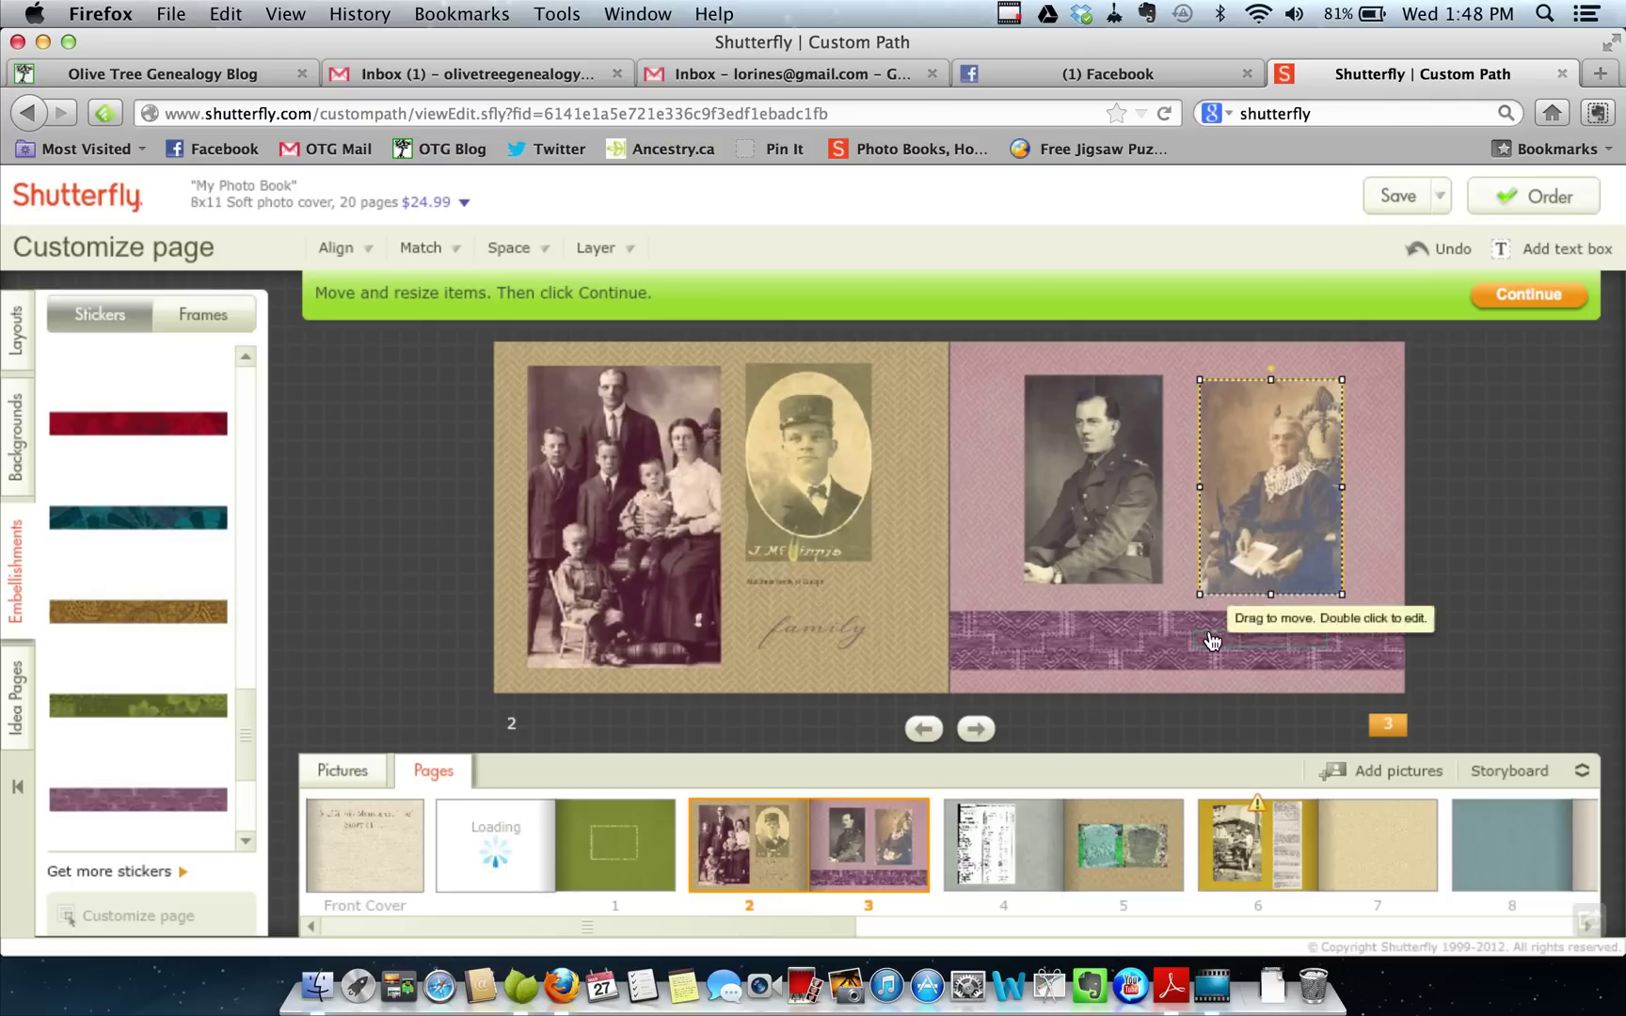
pyautogui.moveTo(1201, 593)
pyautogui.mouseDown()
pyautogui.moveTo(1218, 562)
pyautogui.moveTo(1201, 585)
pyautogui.mouseUp()
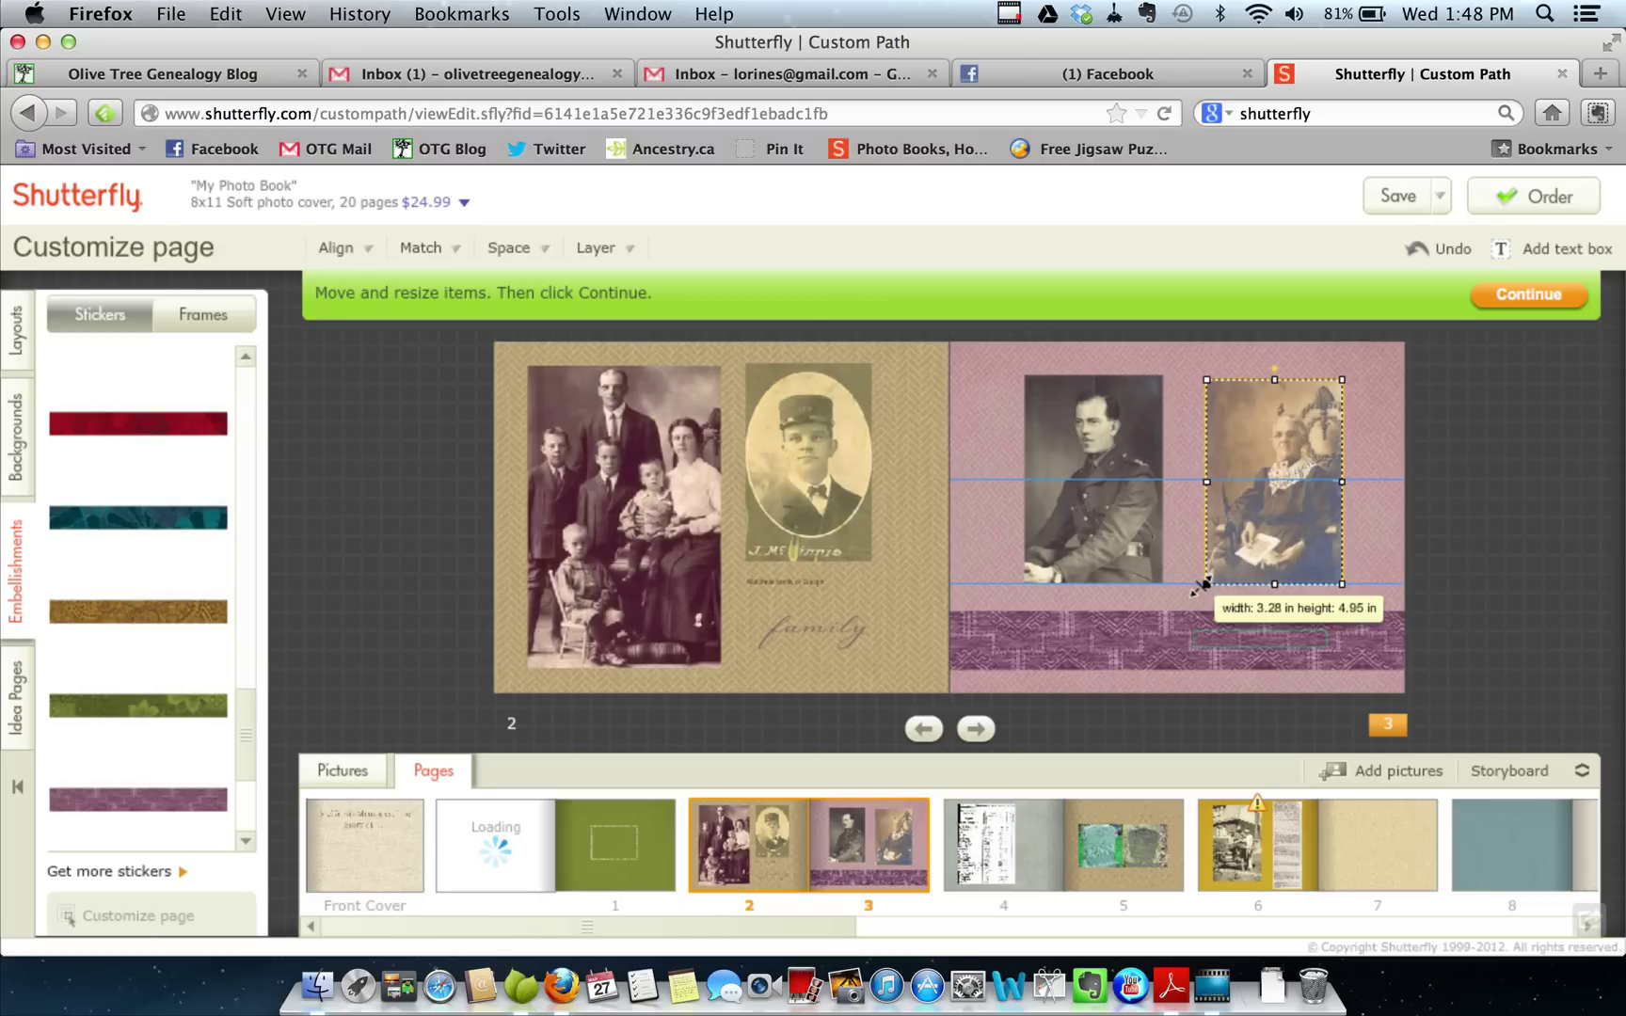
pyautogui.moveTo(1202, 585); pyautogui.dragTo(1202, 585)
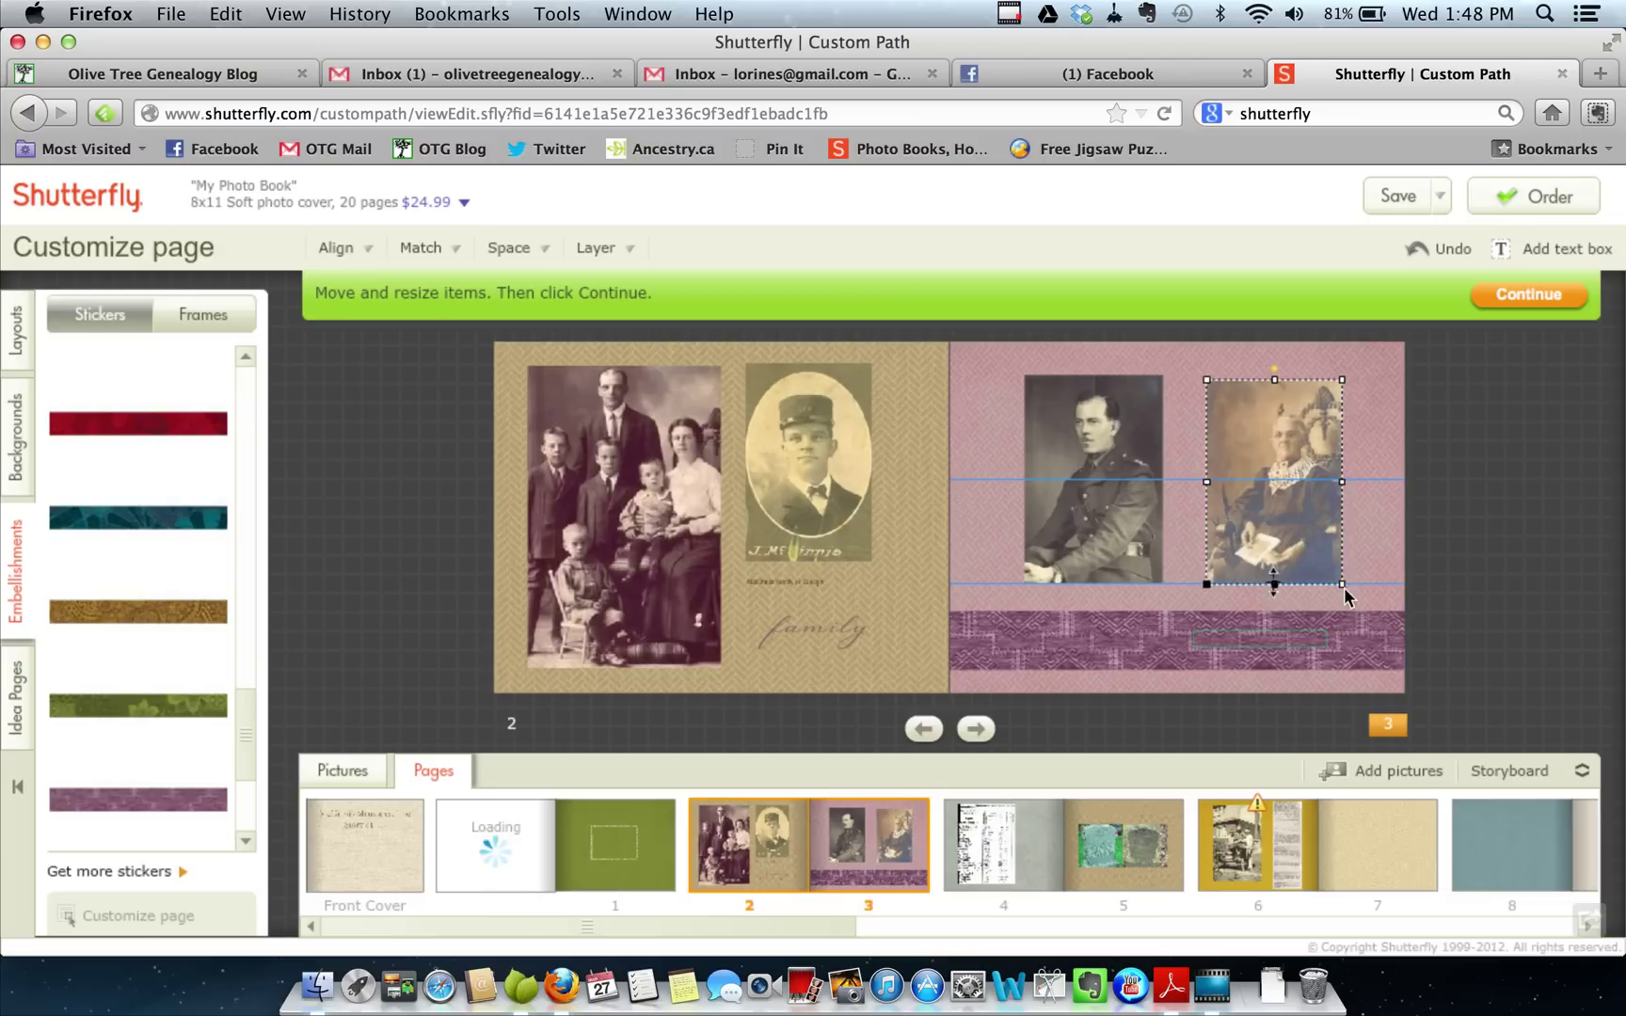
pyautogui.click(1383, 547)
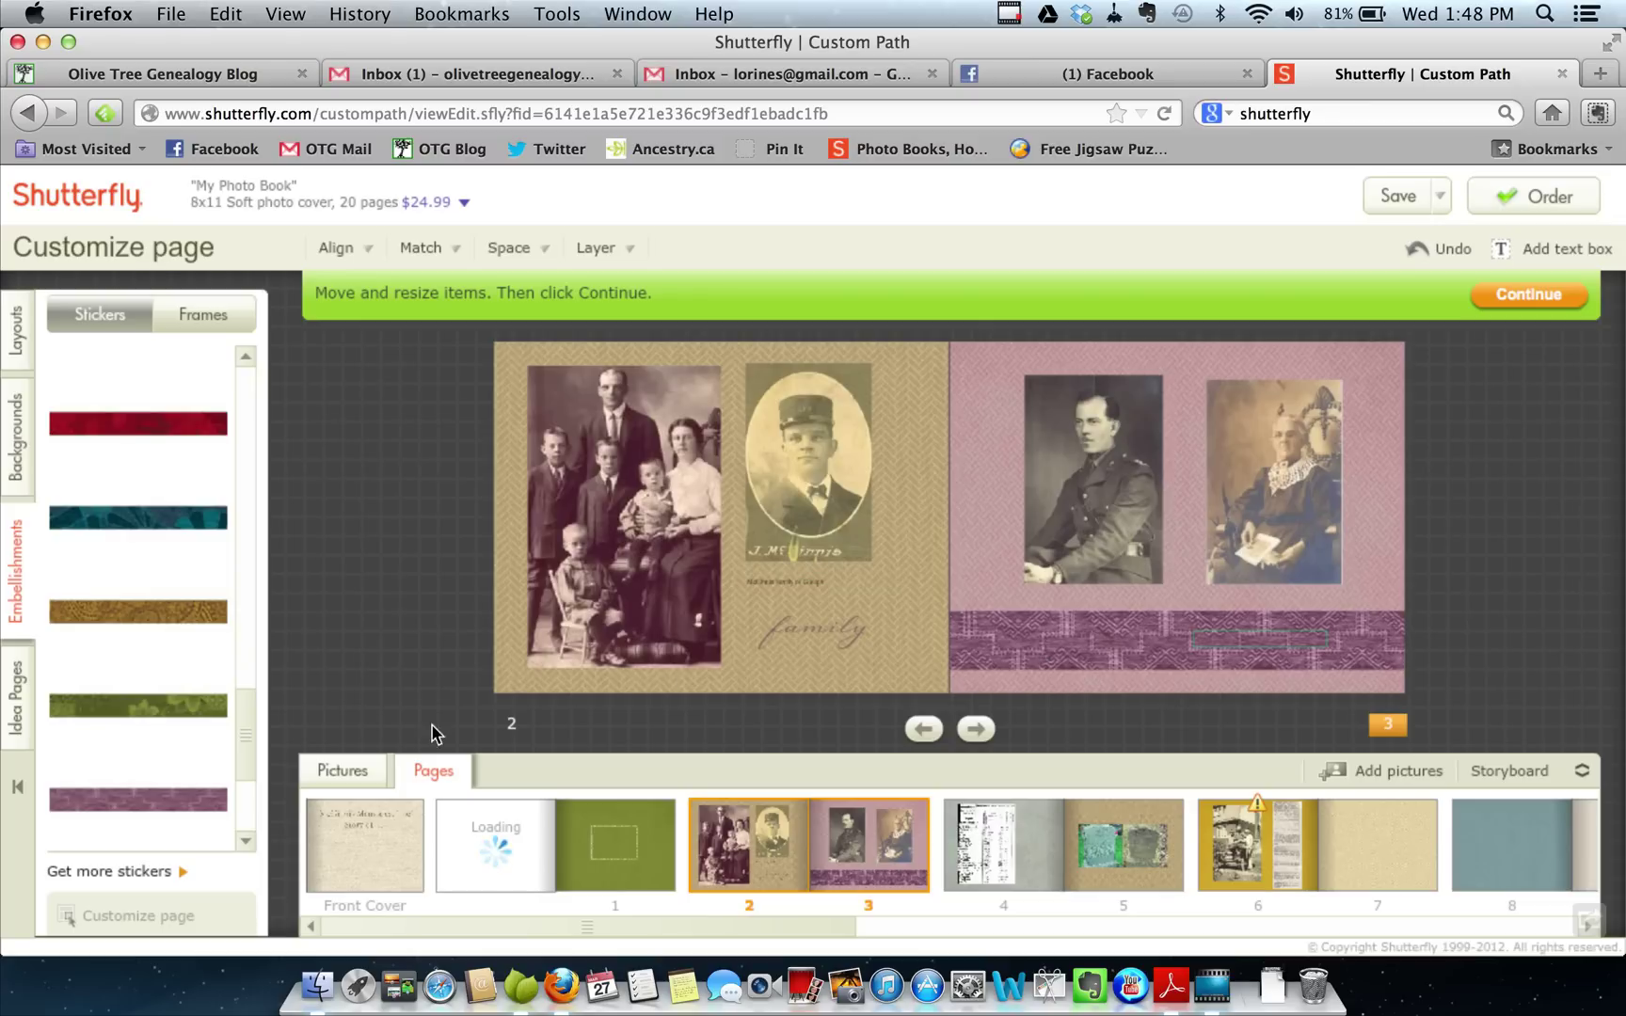
# Look over the remaining stickers and compare the page 2–3 spread with the page 4–5 spread
pyautogui.scroll(-5, 252, 800)
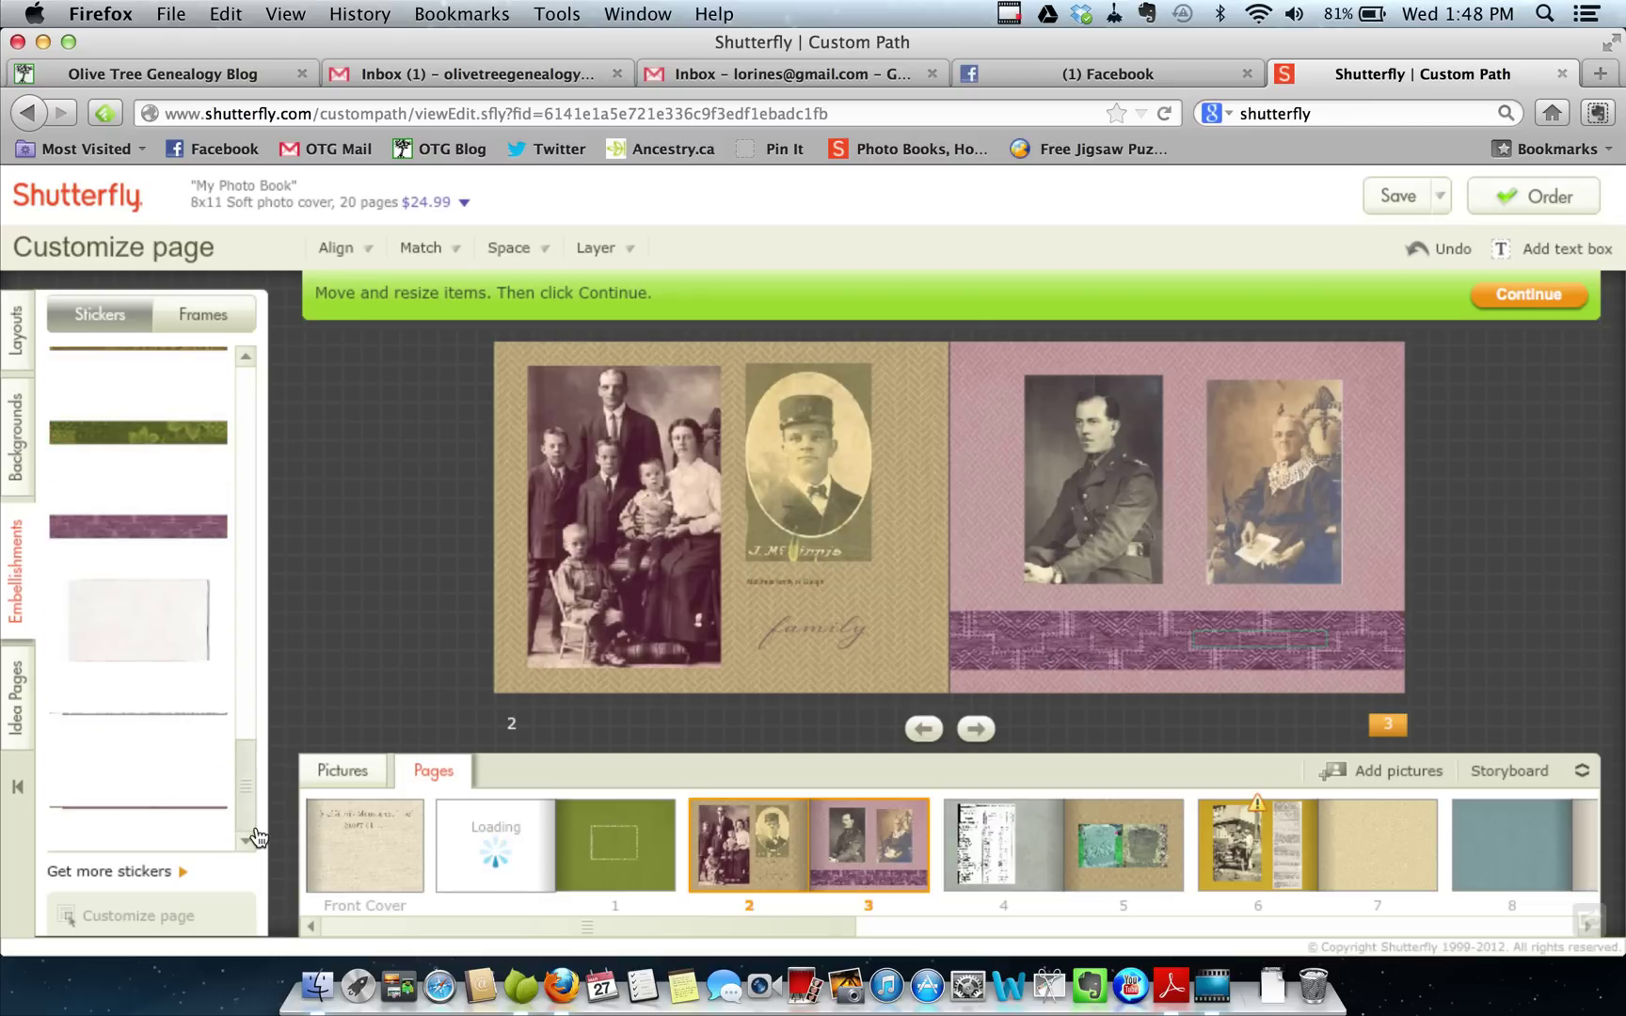
pyautogui.click(975, 734)
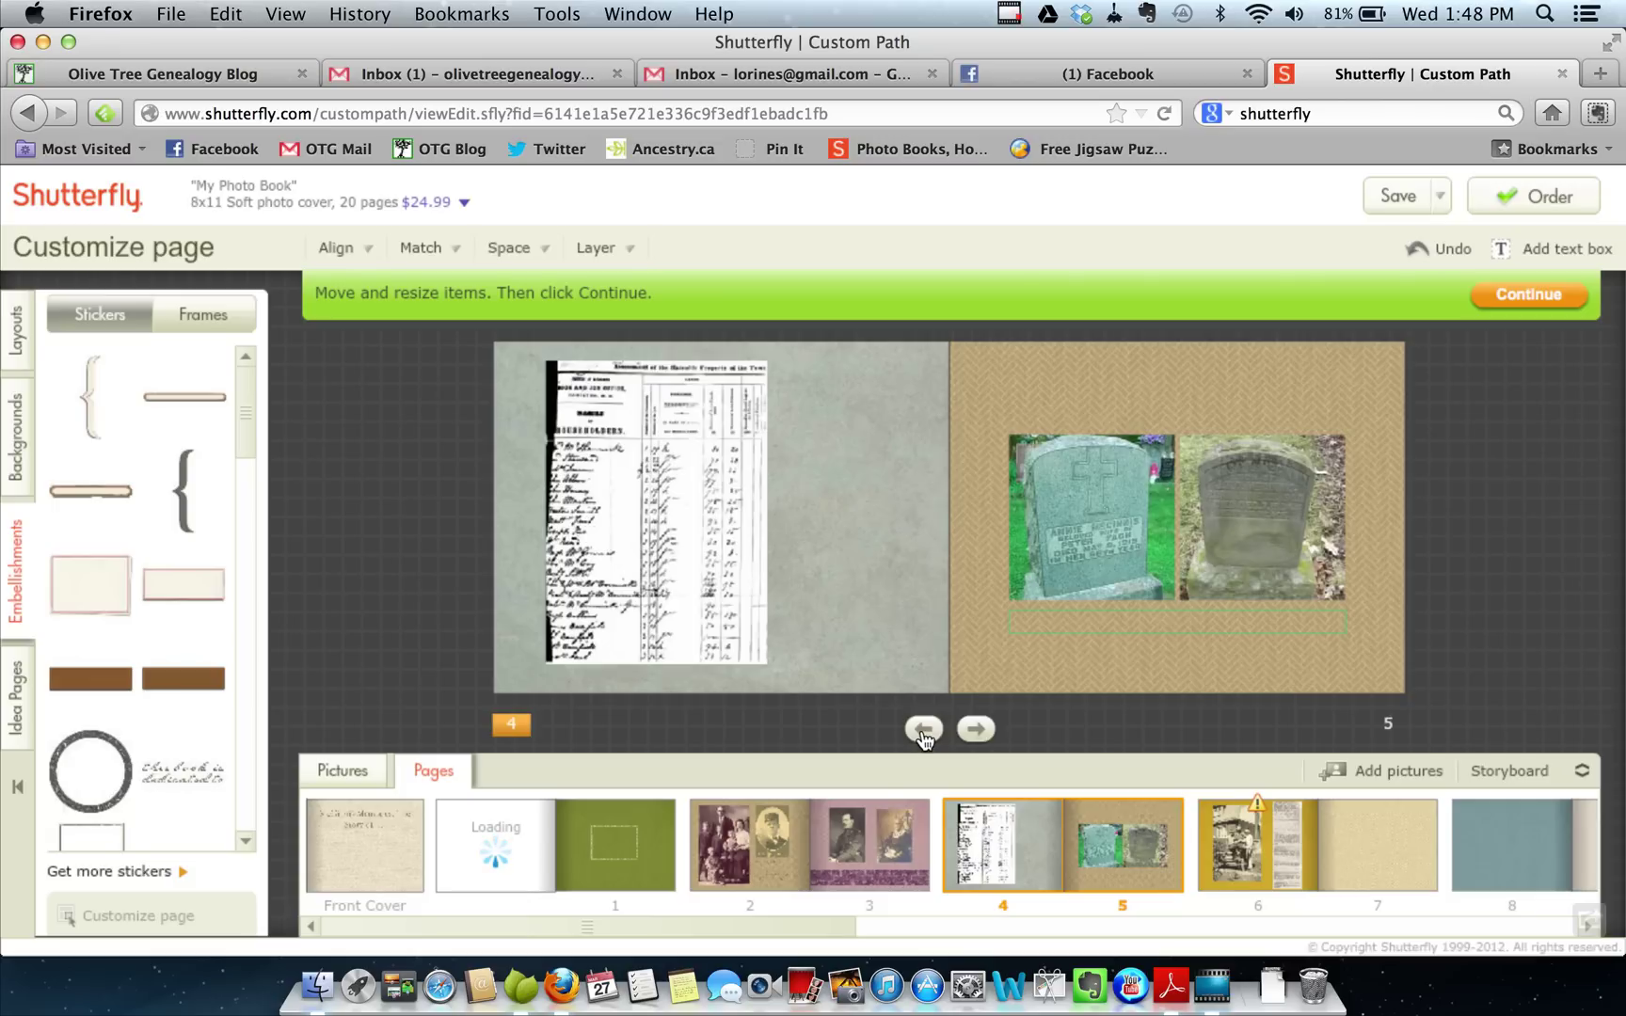
pyautogui.click(922, 732)
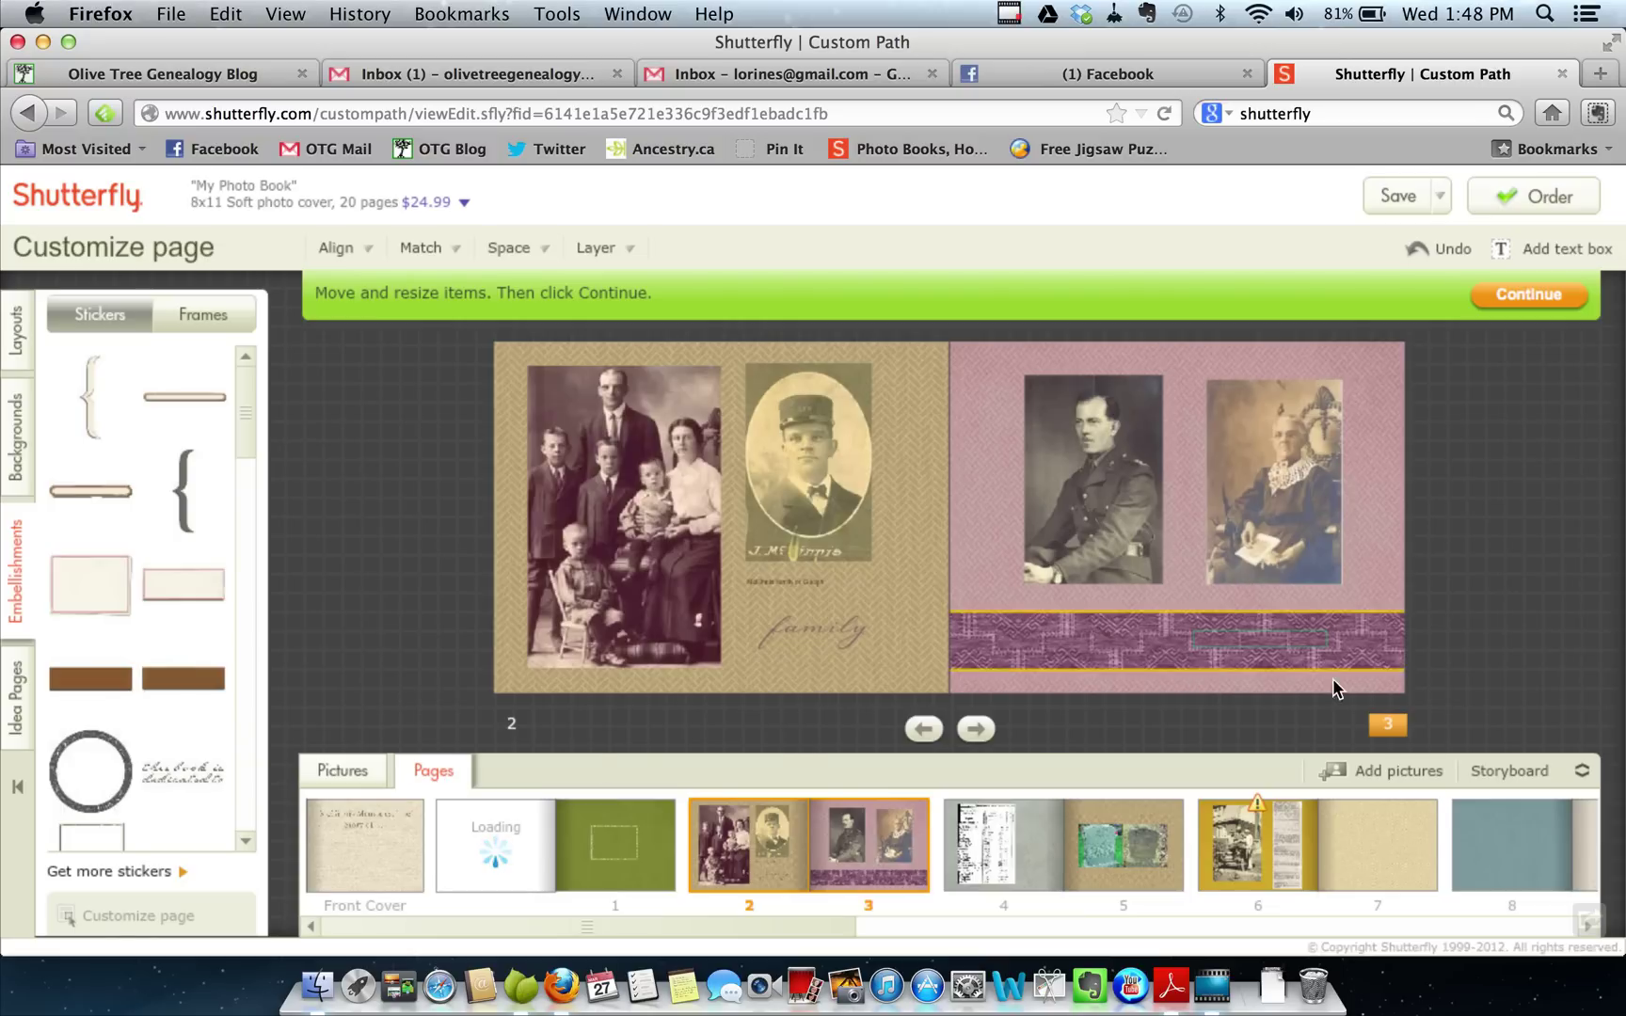
pyautogui.click(978, 731)
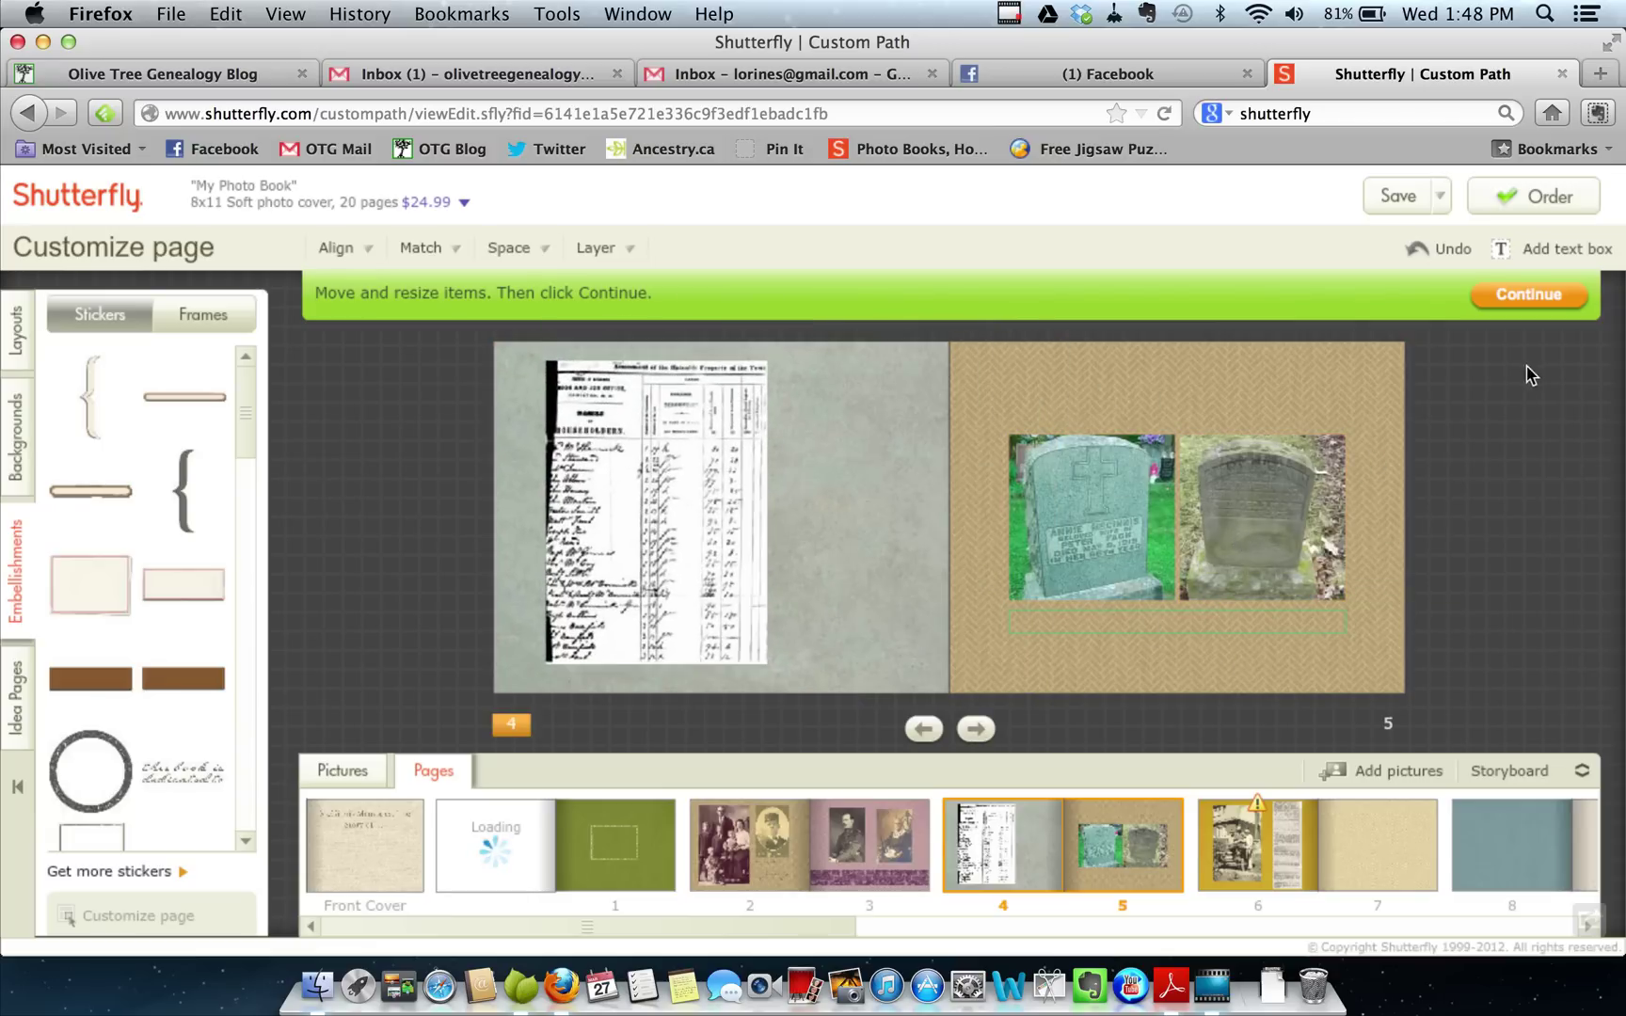
# Finish customizing the page 4–5 spread, then in the Arrange view move the purple portrait page from page 3 to page 4, after the householder list
pyautogui.click(1524, 293)
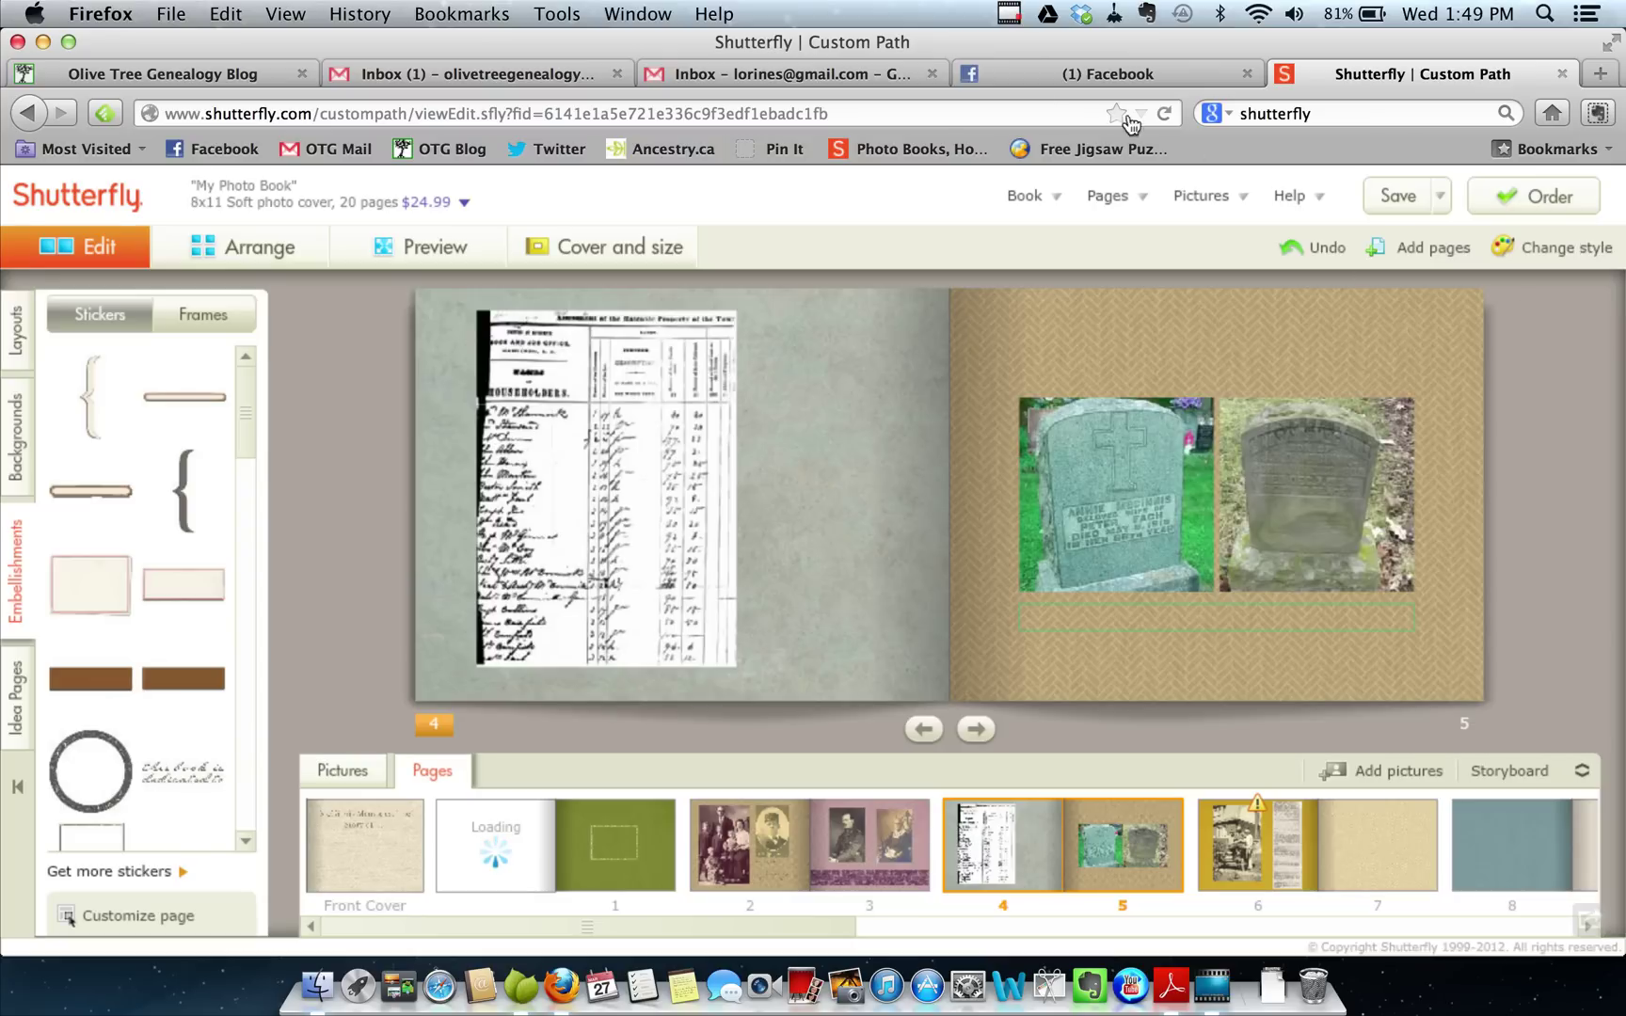
pyautogui.click(230, 249)
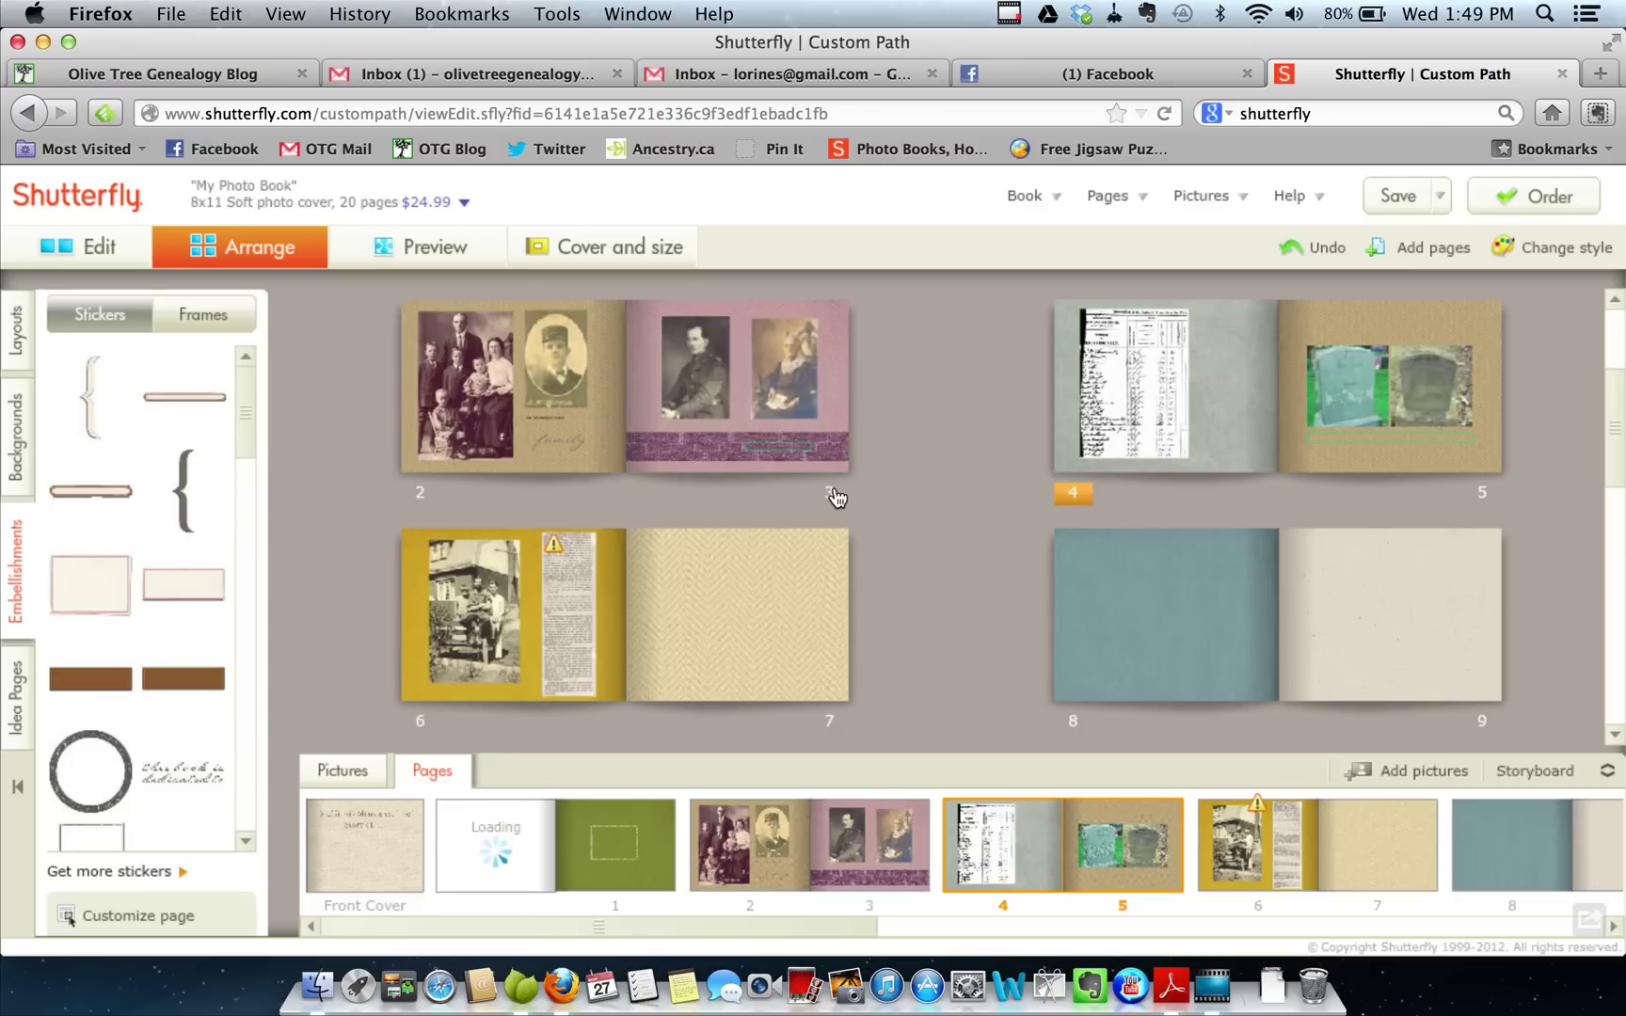
pyautogui.moveTo(831, 503); pyautogui.dragTo(1294, 492)
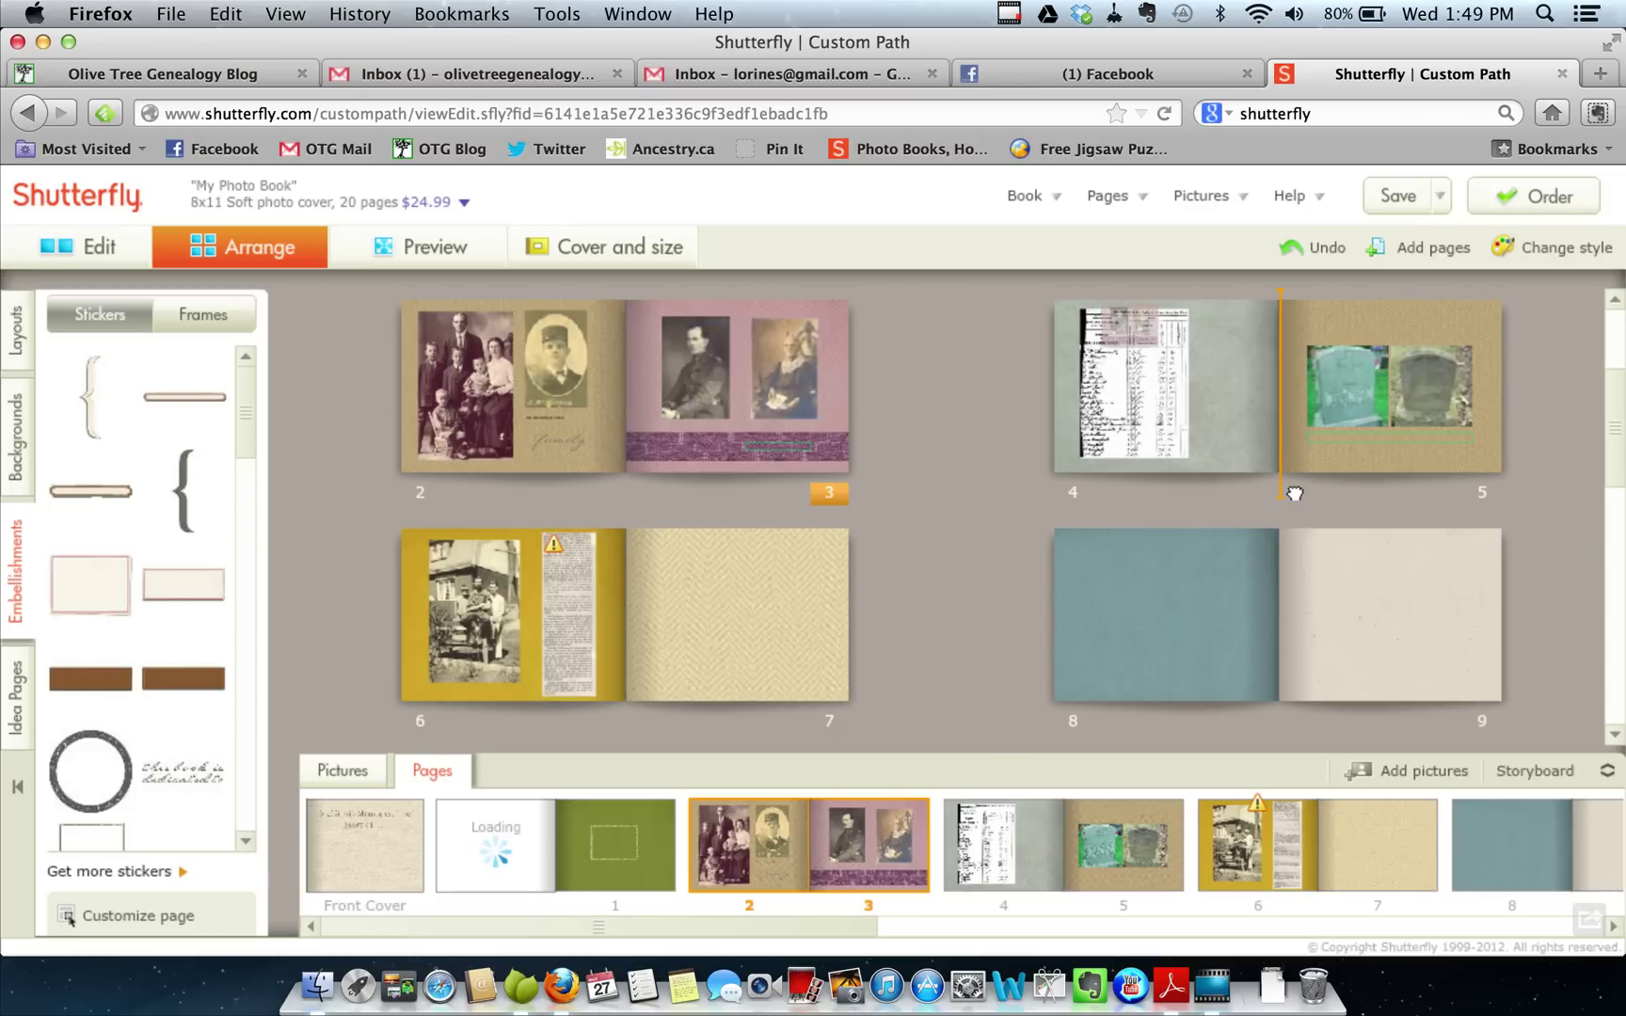
pyautogui.moveTo(1294, 493); pyautogui.dragTo(1294, 493)
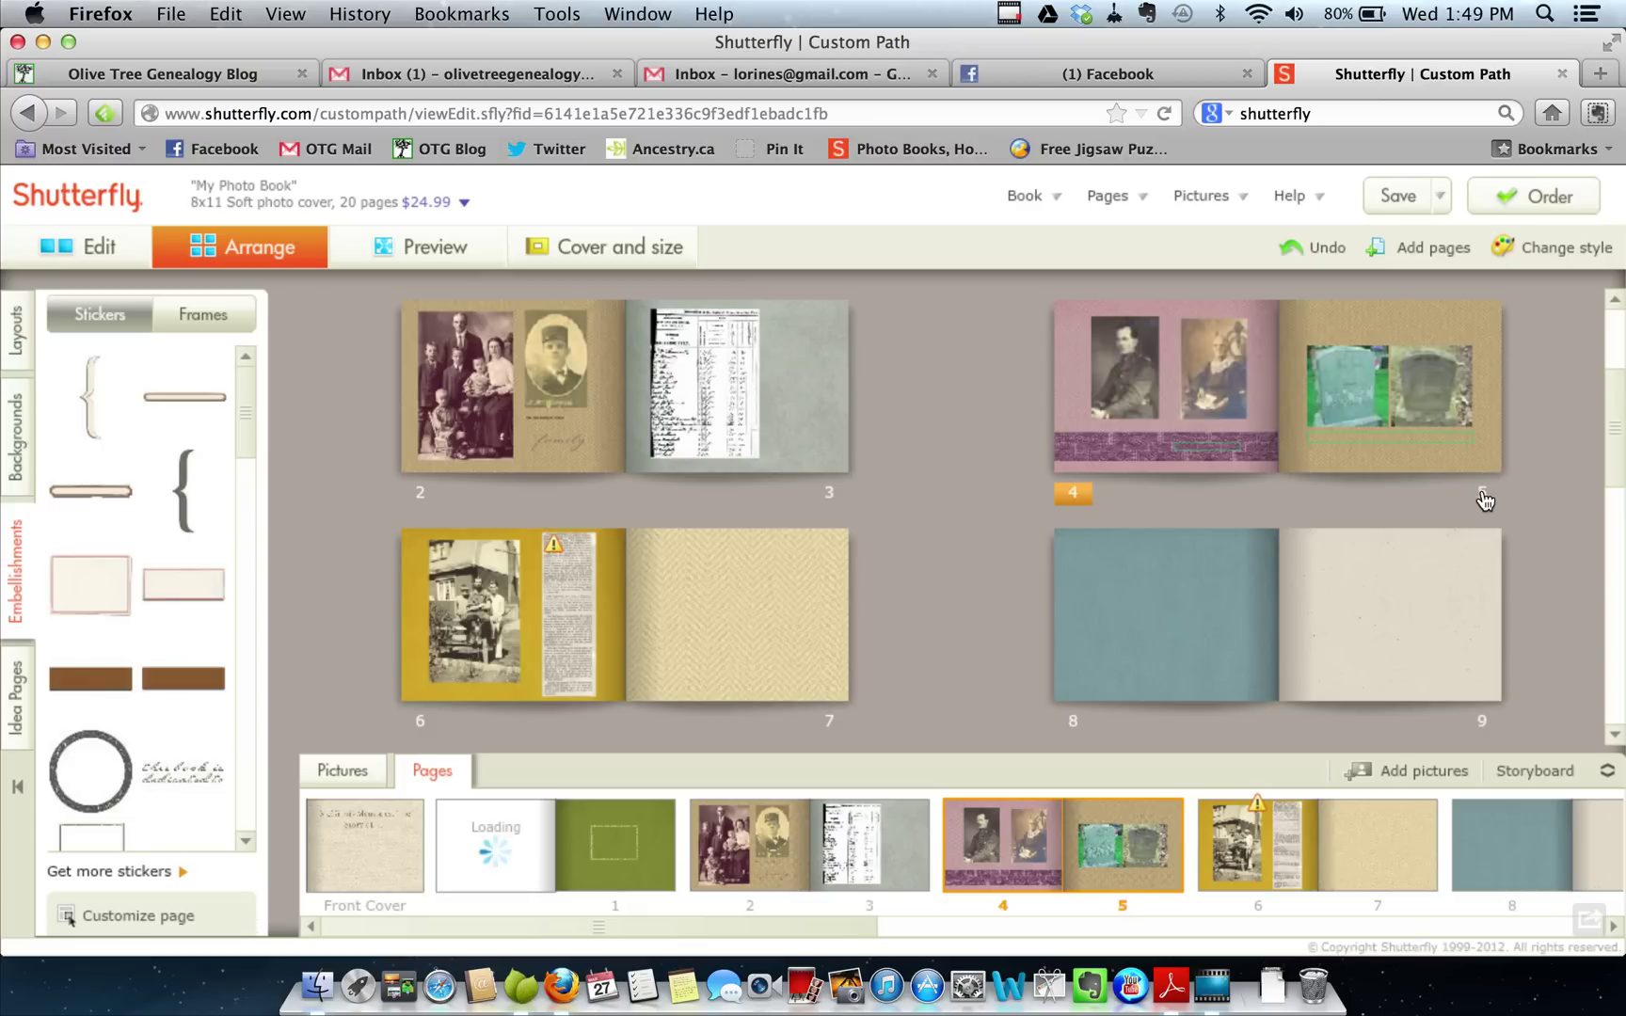
# Move the gravestone page from page 5 to directly after the yellow page, and check the page order from the front cover onward
pyautogui.moveTo(1485, 500); pyautogui.dragTo(705, 659)
pyautogui.click(1620, 339)
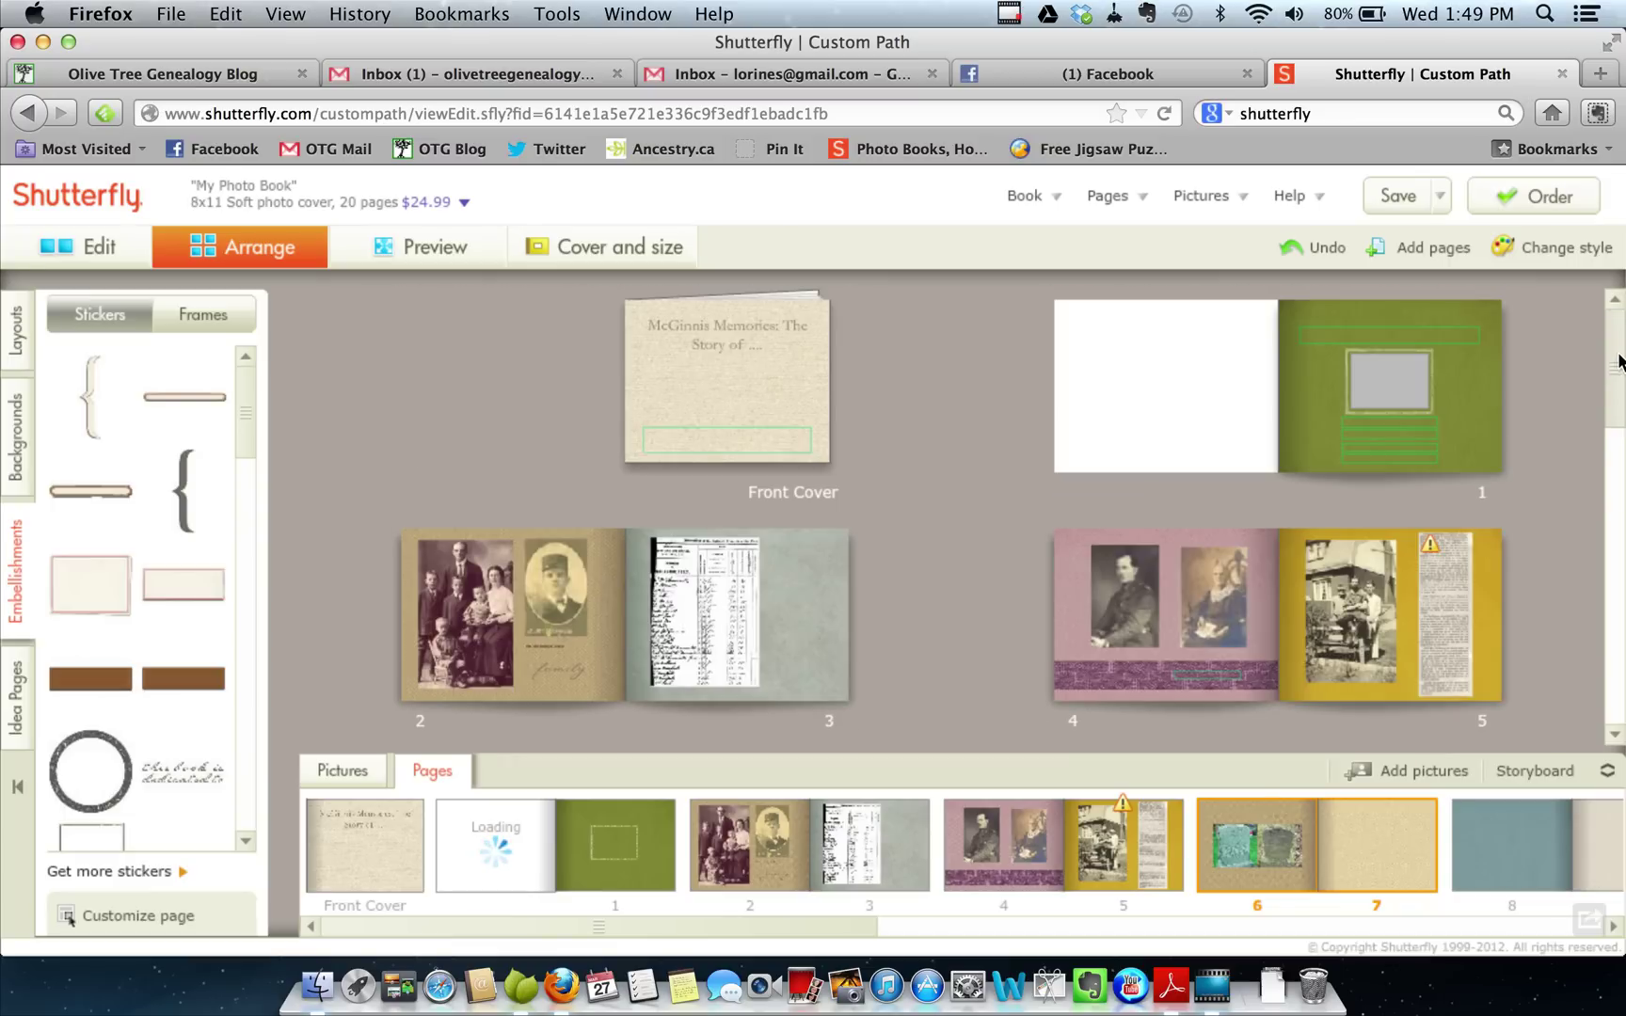
pyautogui.click(1614, 458)
pyautogui.click(1614, 458)
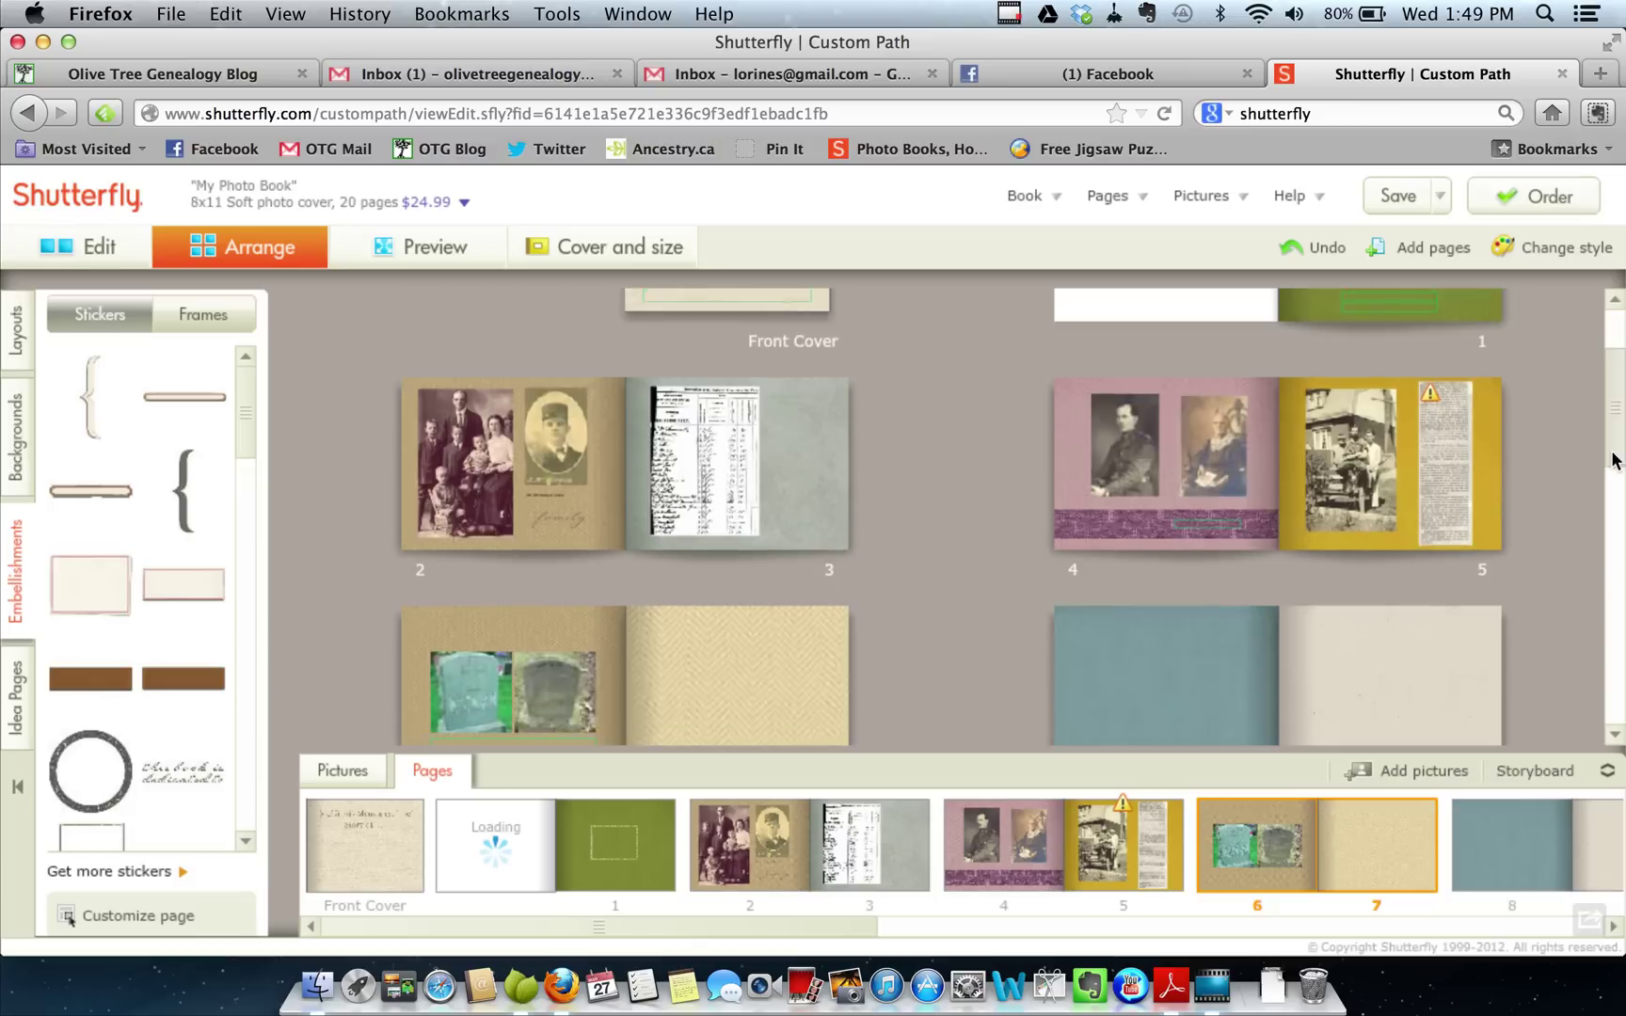
pyautogui.scroll(-2, 1614, 458)
pyautogui.scroll(1, 1590, 455)
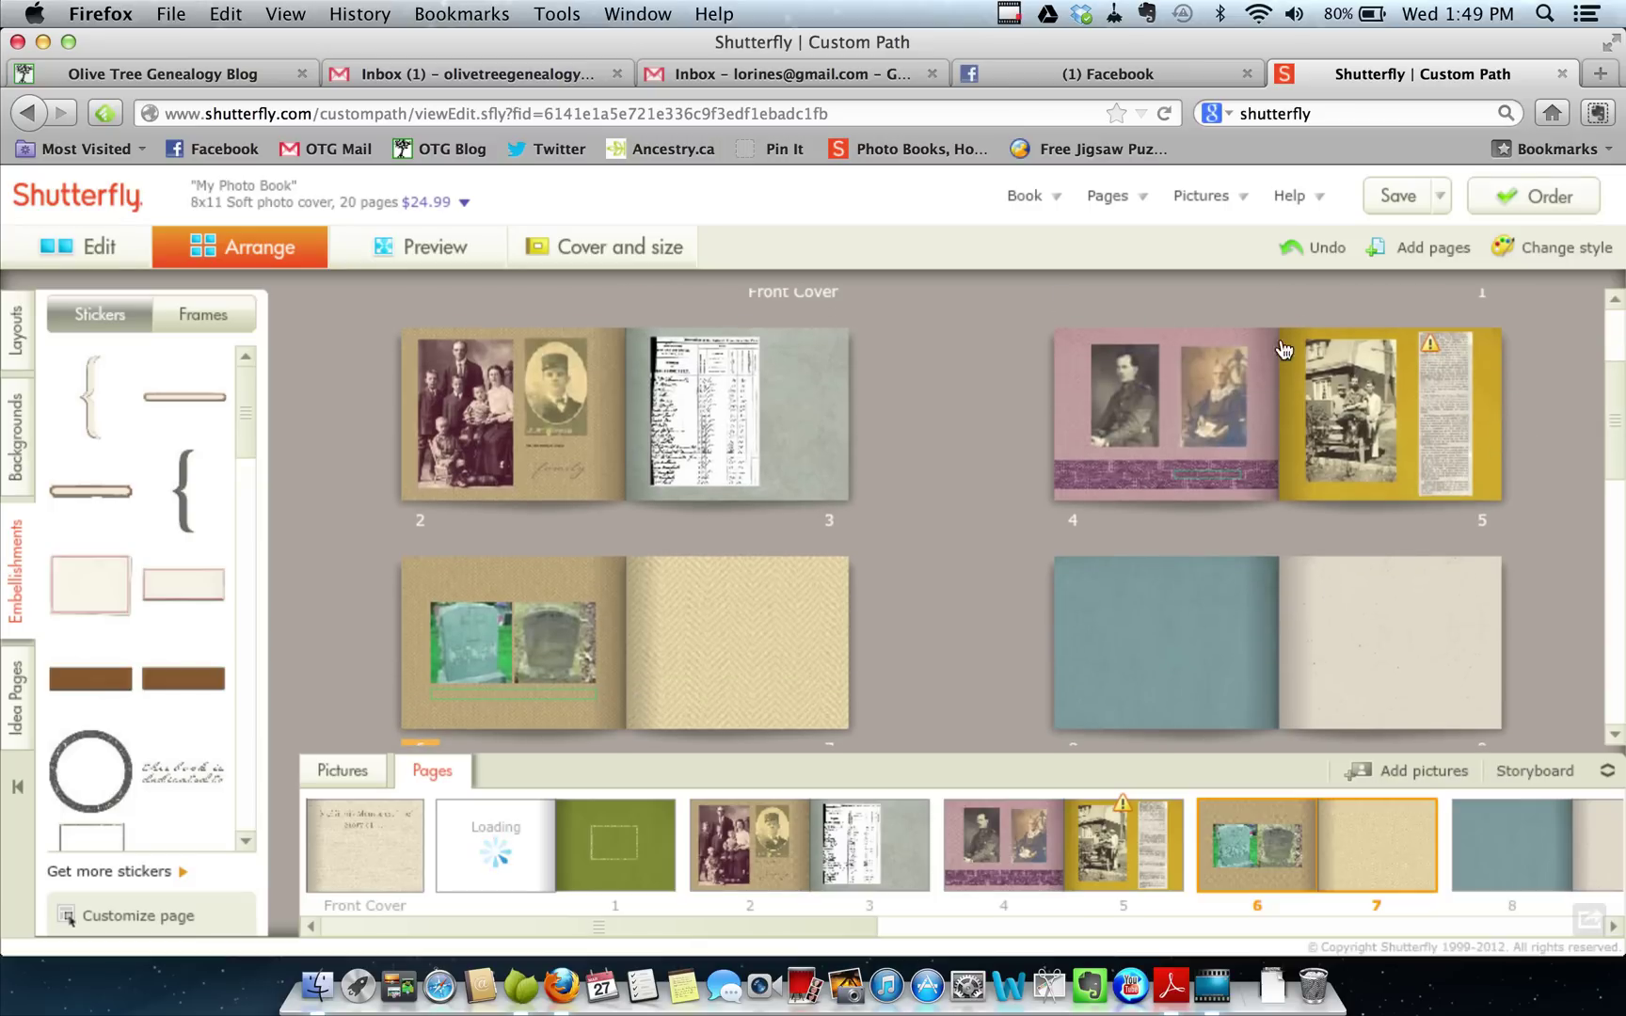
# Preview the book from the front cover through the page 4–5 spread, then return to arranging pages
pyautogui.moveTo(1203, 448)
pyautogui.click(465, 251)
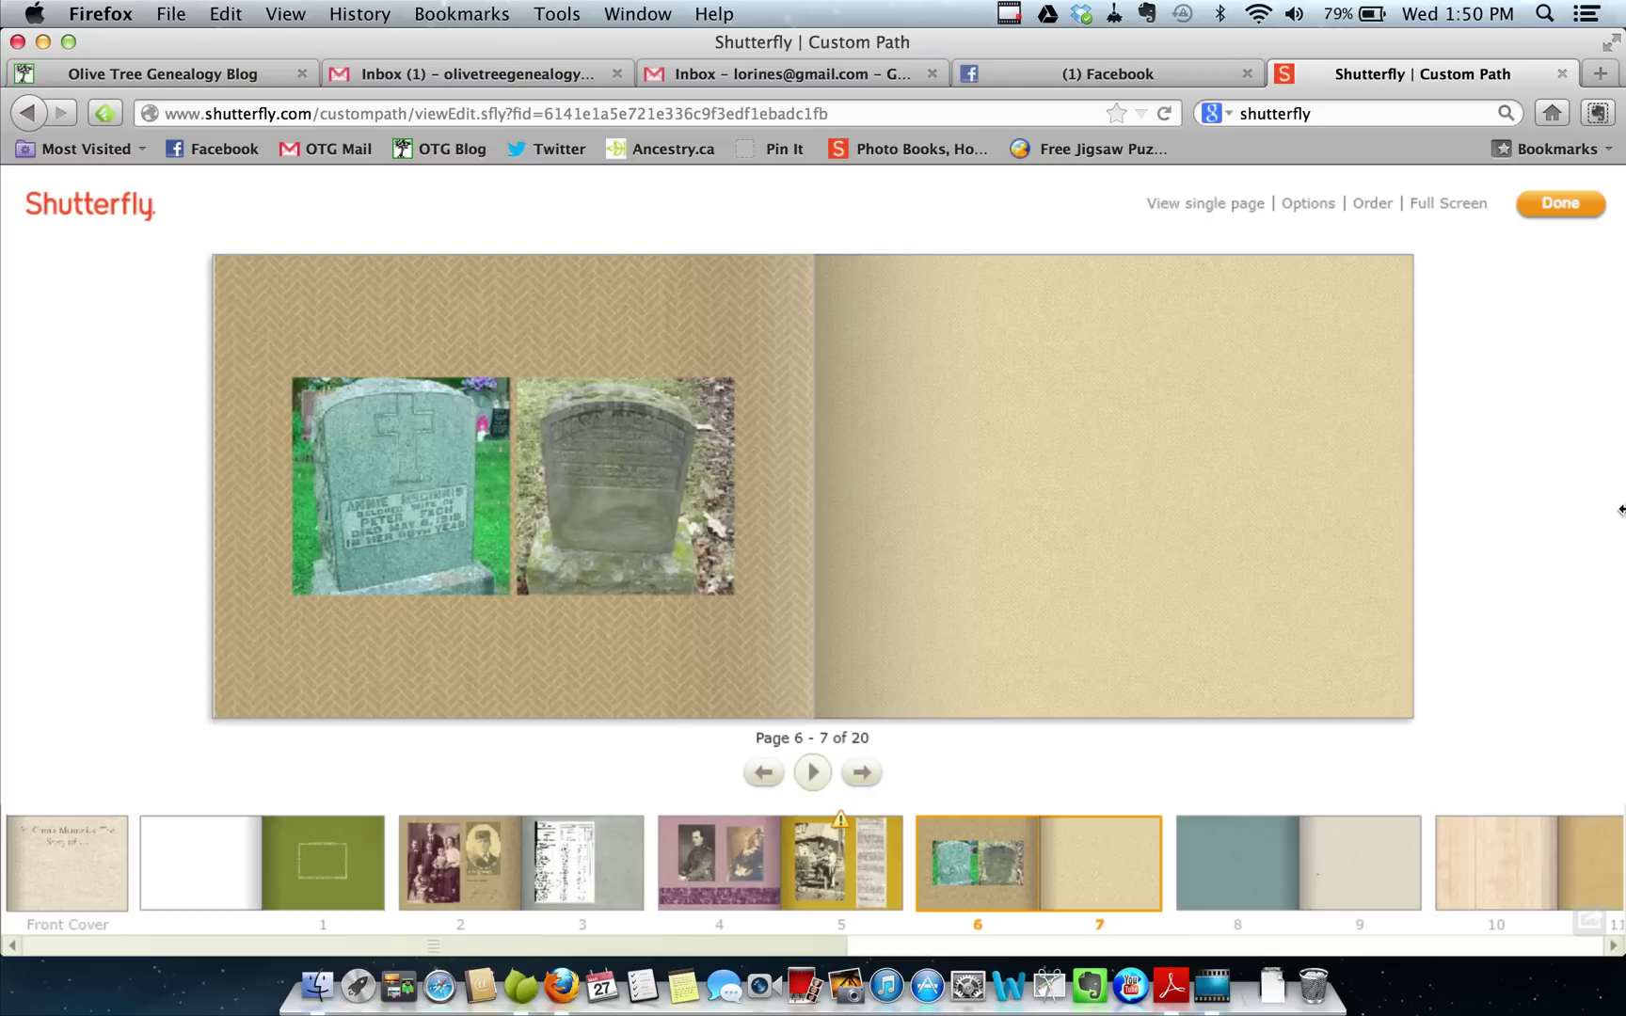
pyautogui.click(764, 773)
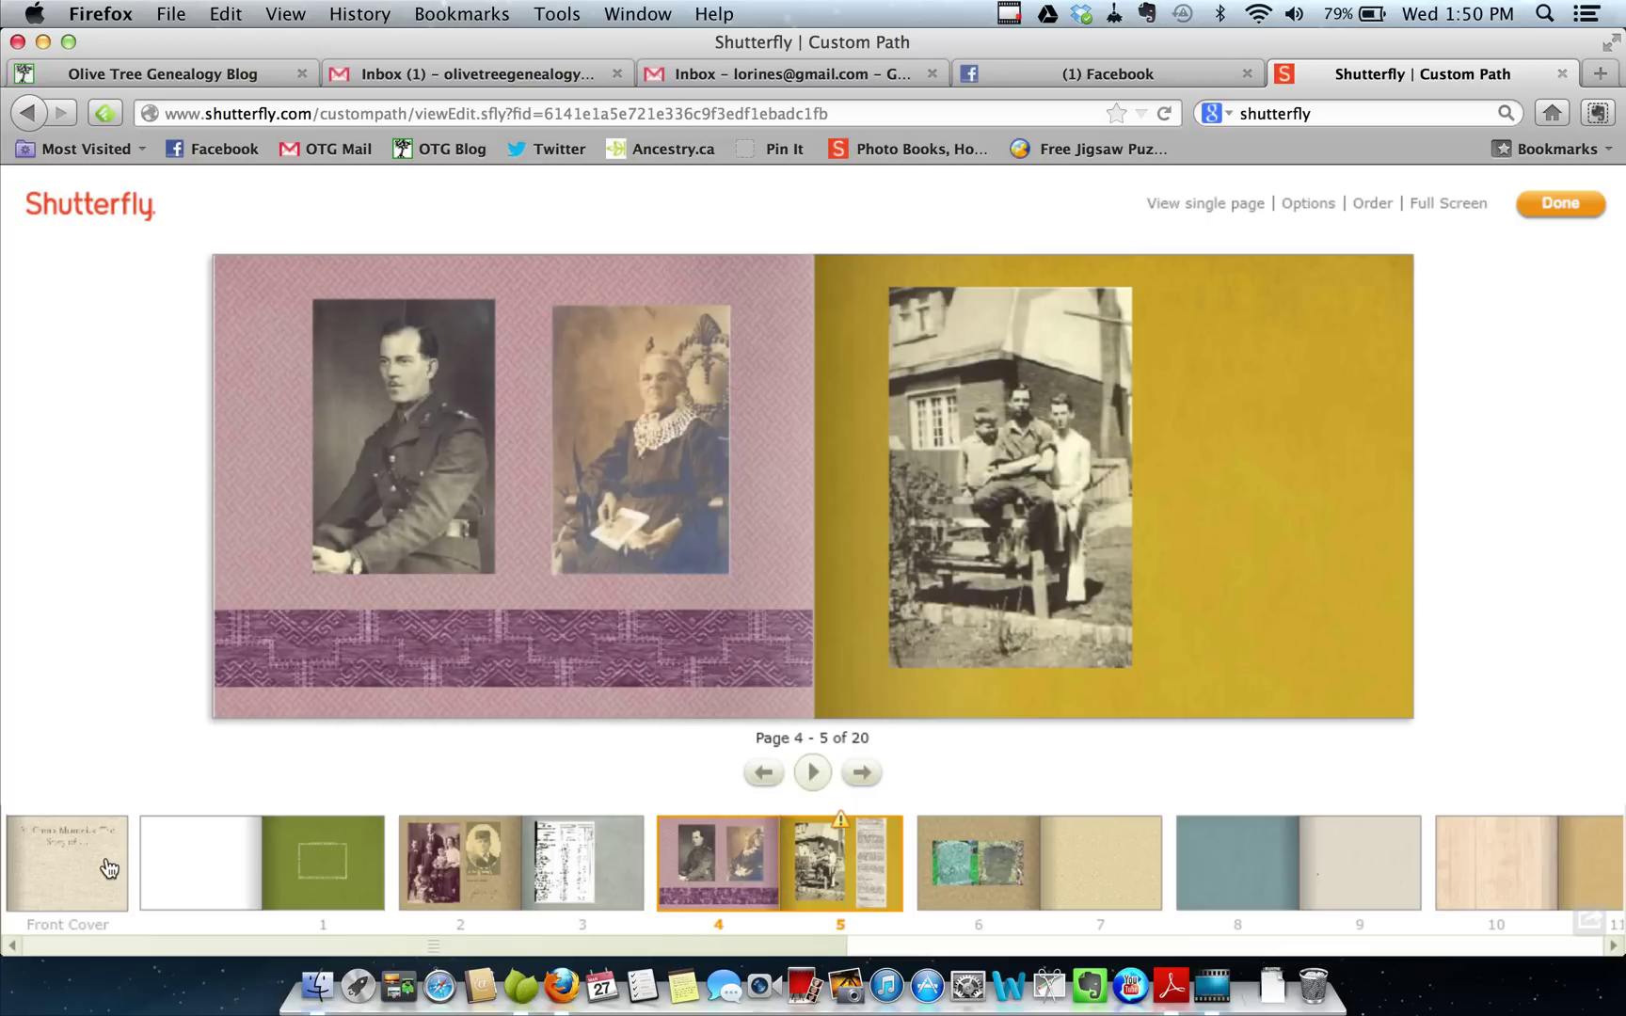
pyautogui.click(109, 868)
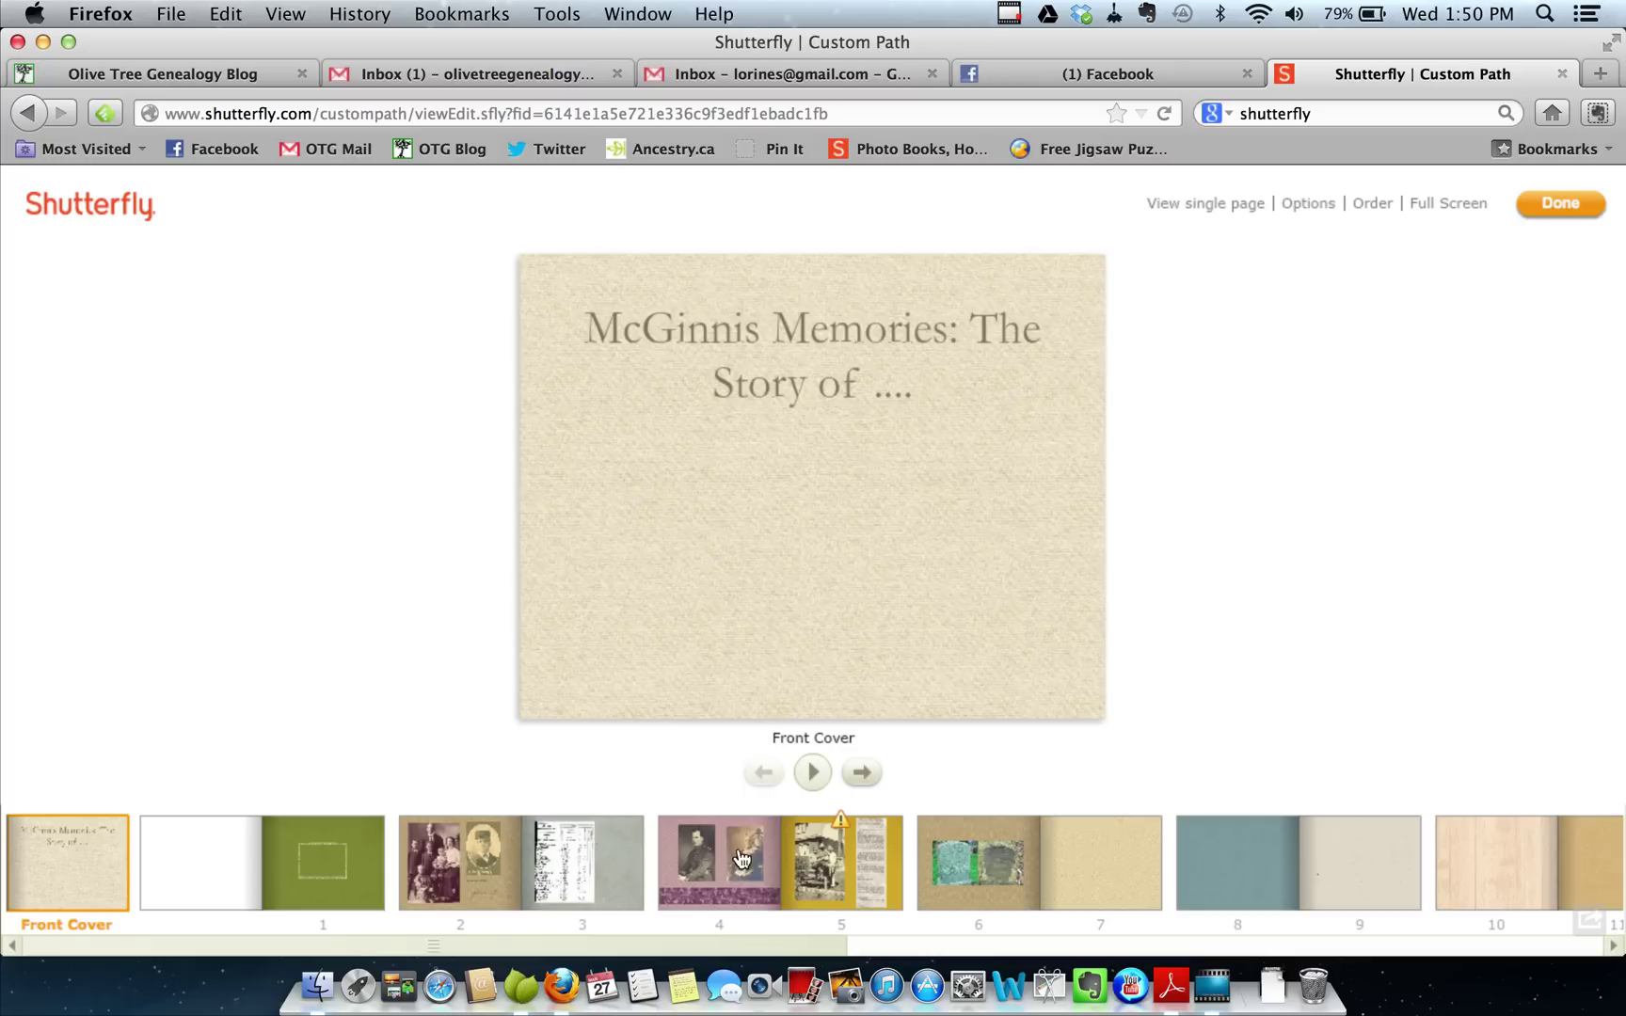
pyautogui.click(815, 775)
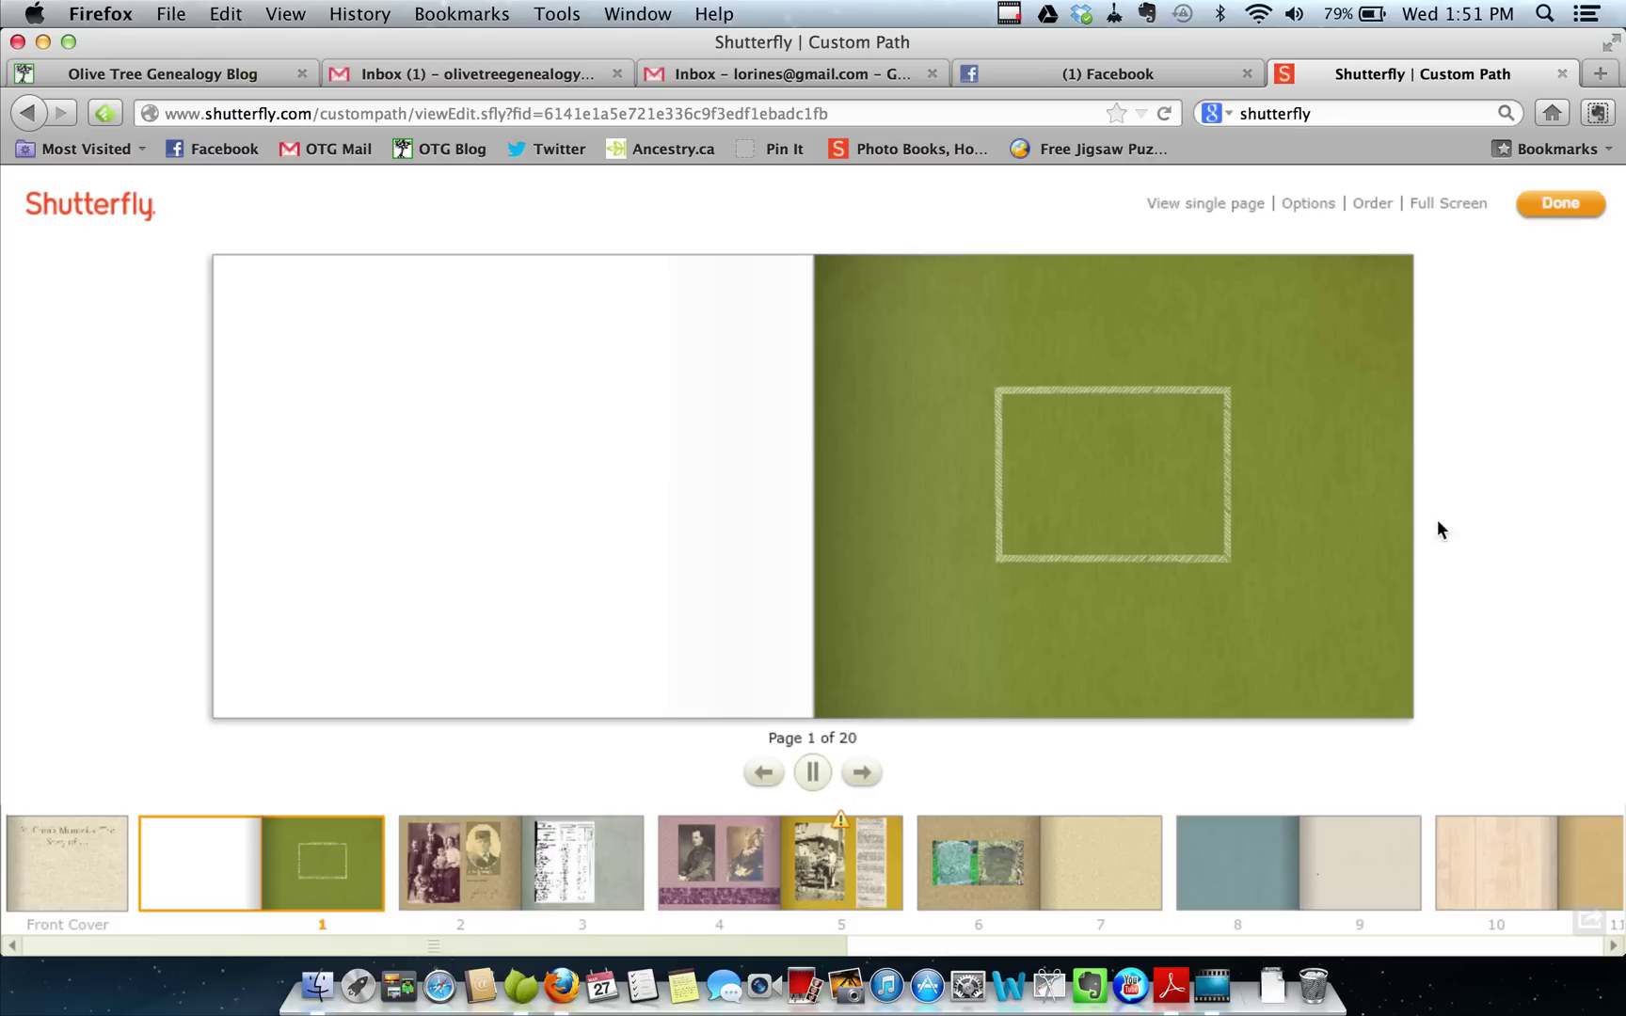
pyautogui.click(861, 781)
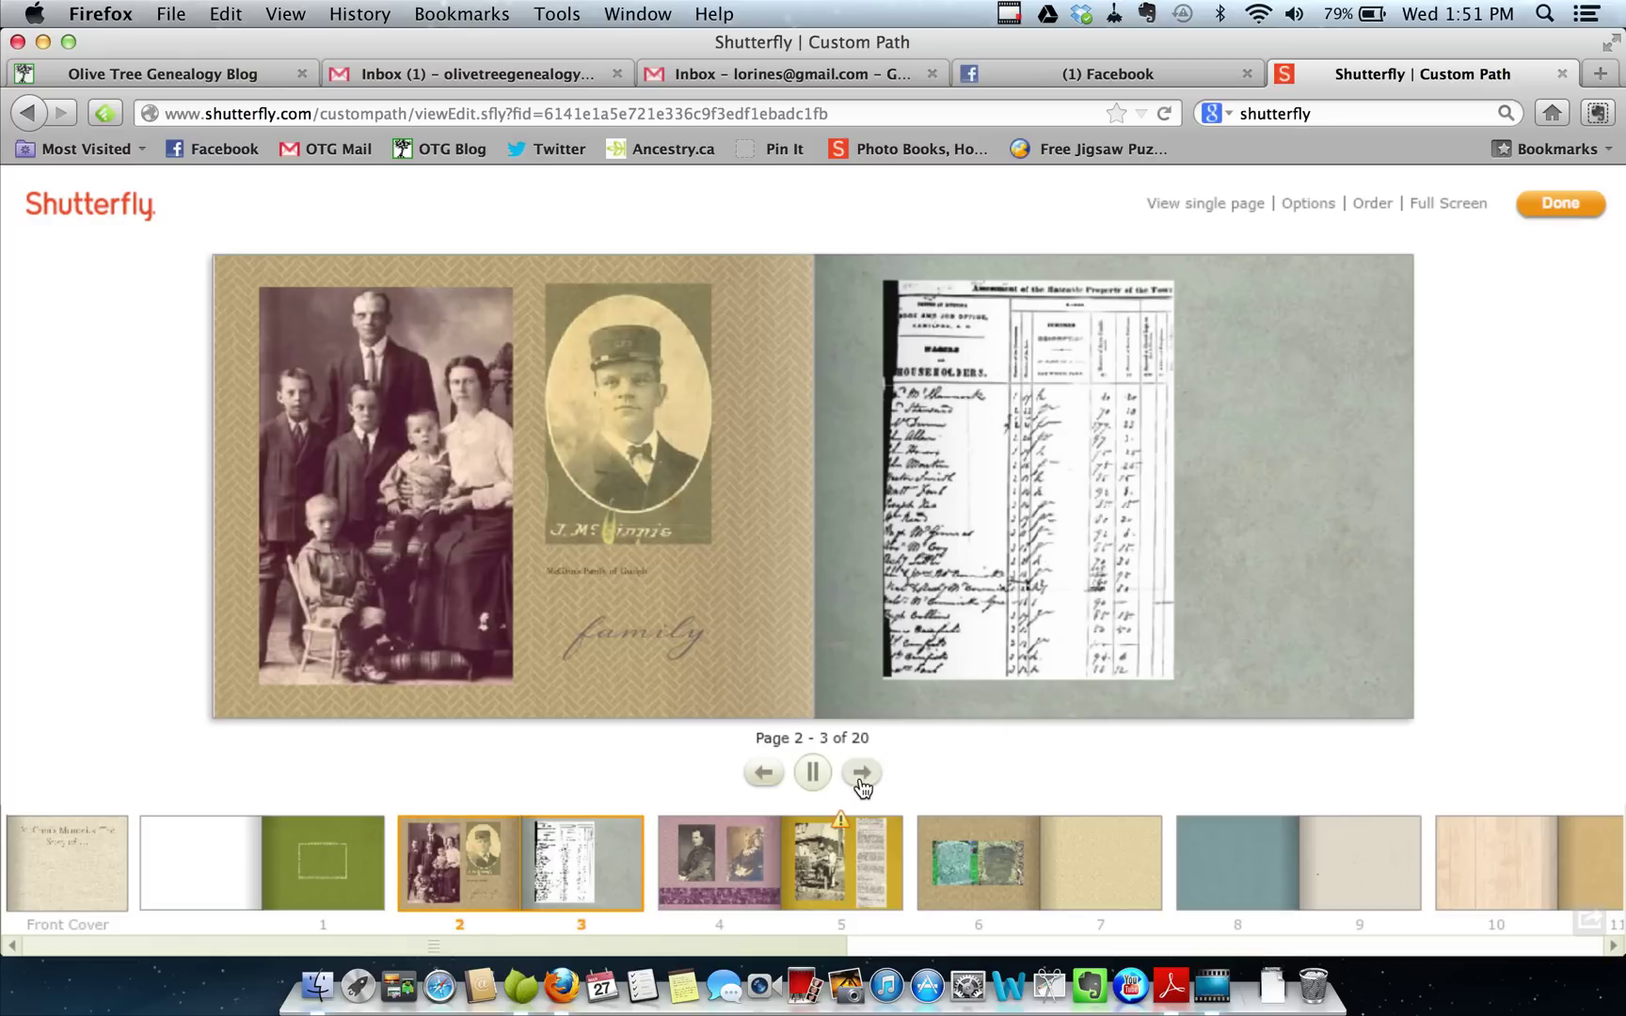
pyautogui.click(862, 781)
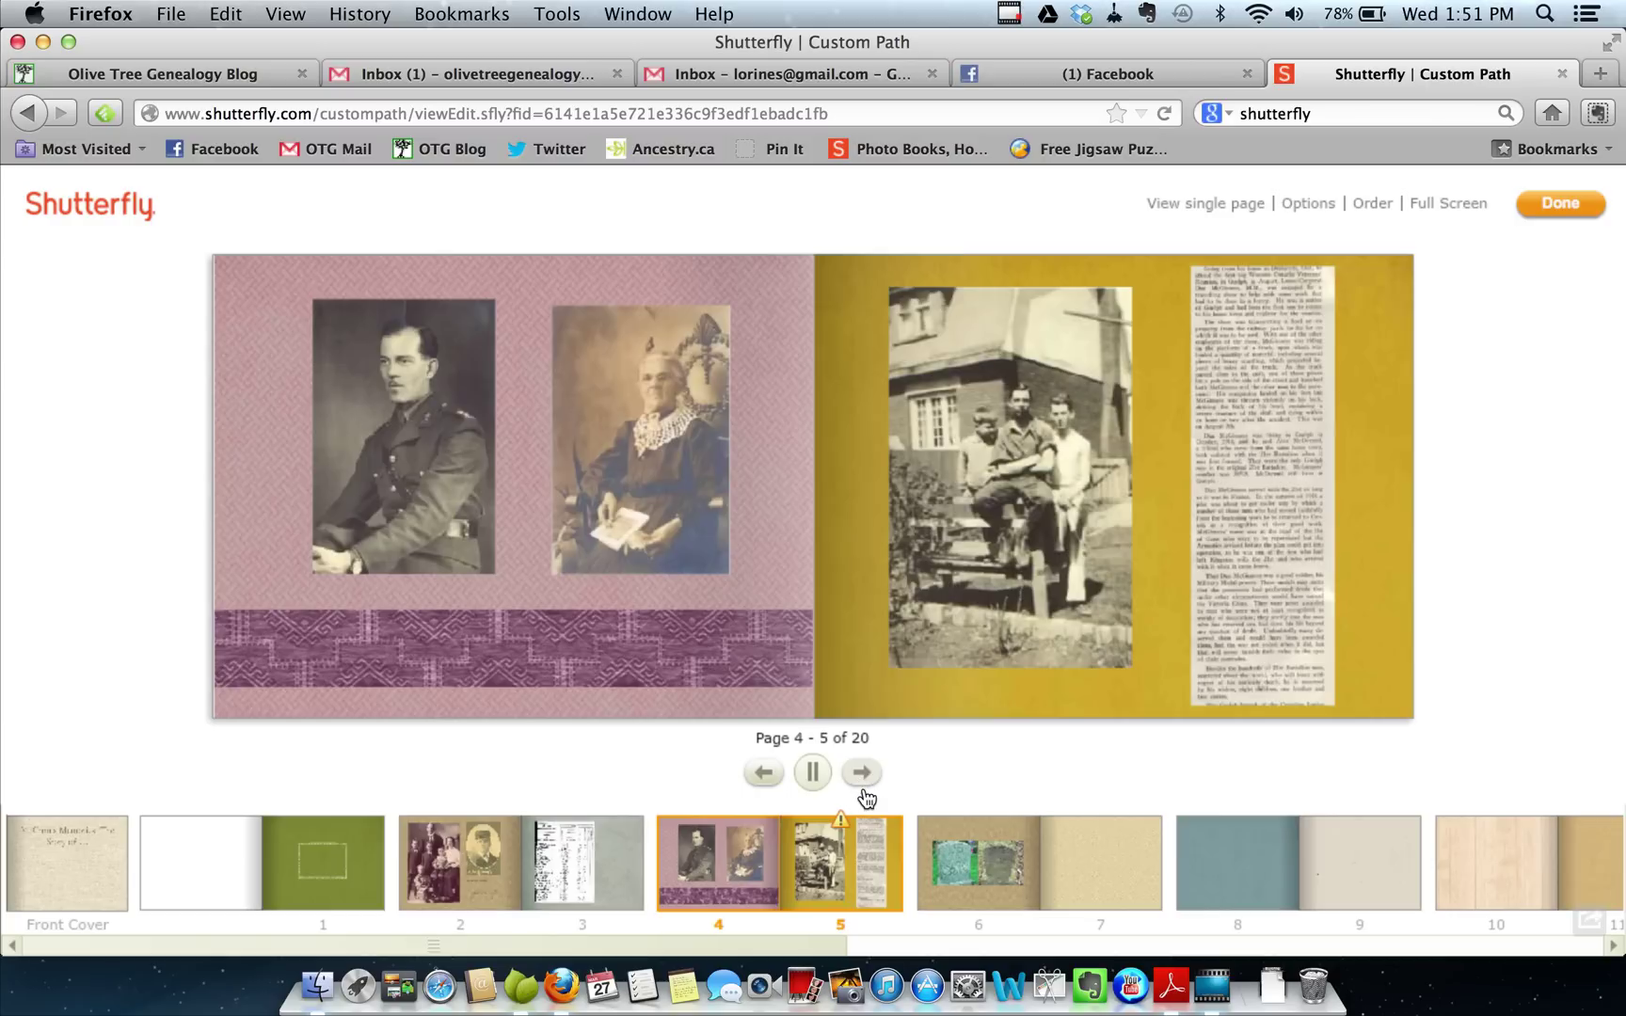
pyautogui.click(1560, 205)
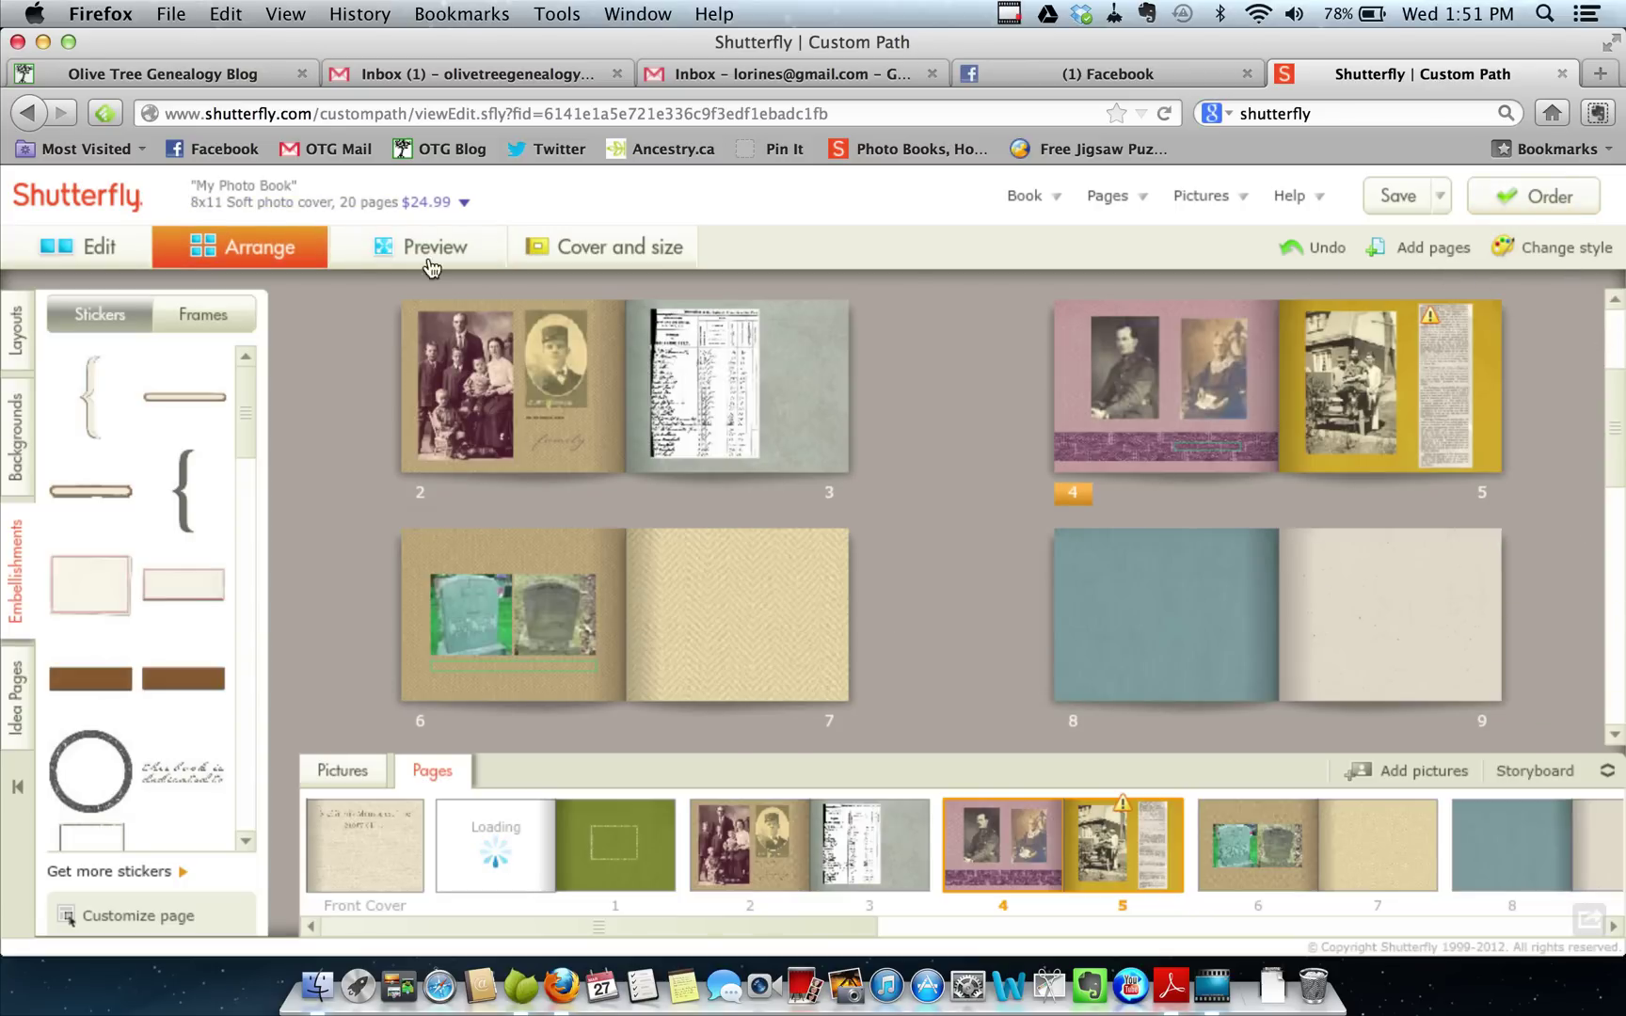
# Show the price breakdown for the 8x11 soft photo cover book
pyautogui.click(452, 204)
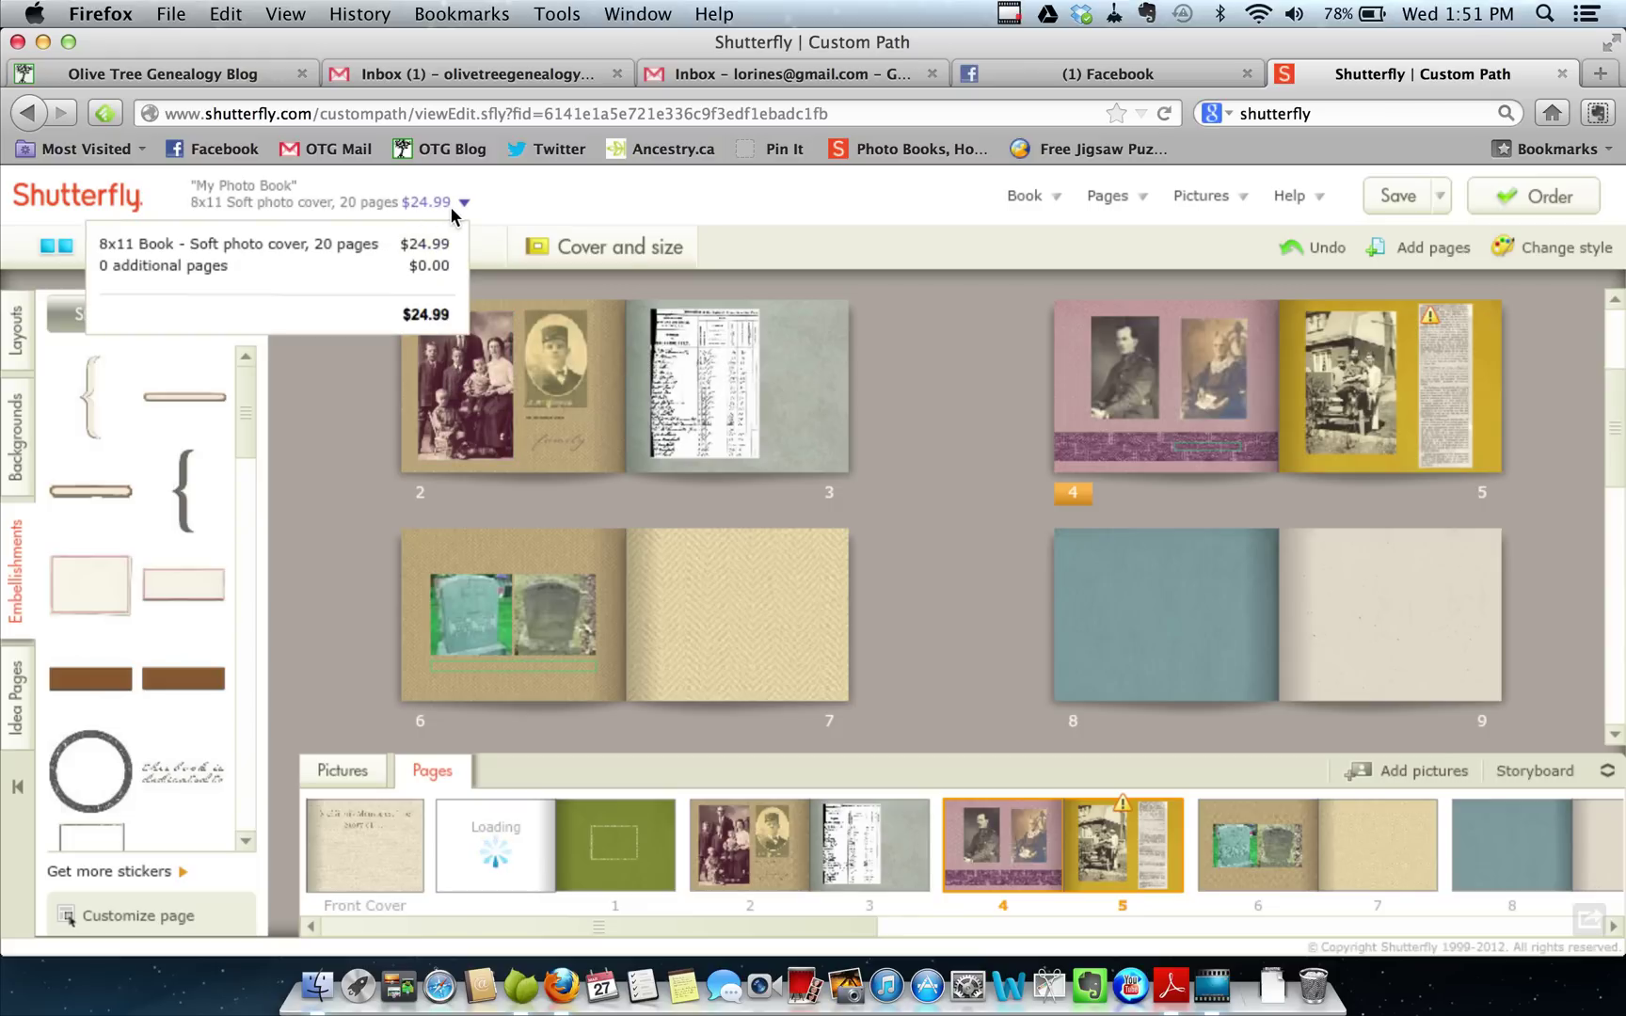